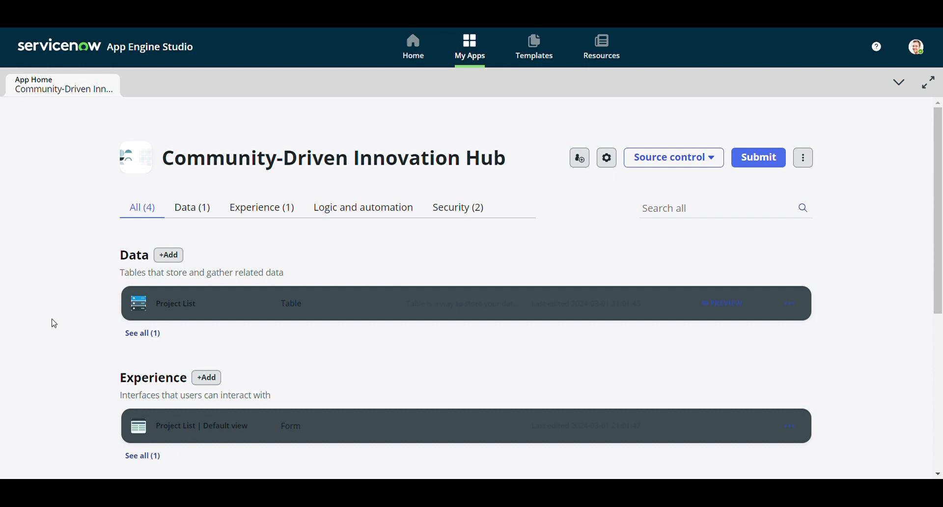
pyautogui.click(197, 377)
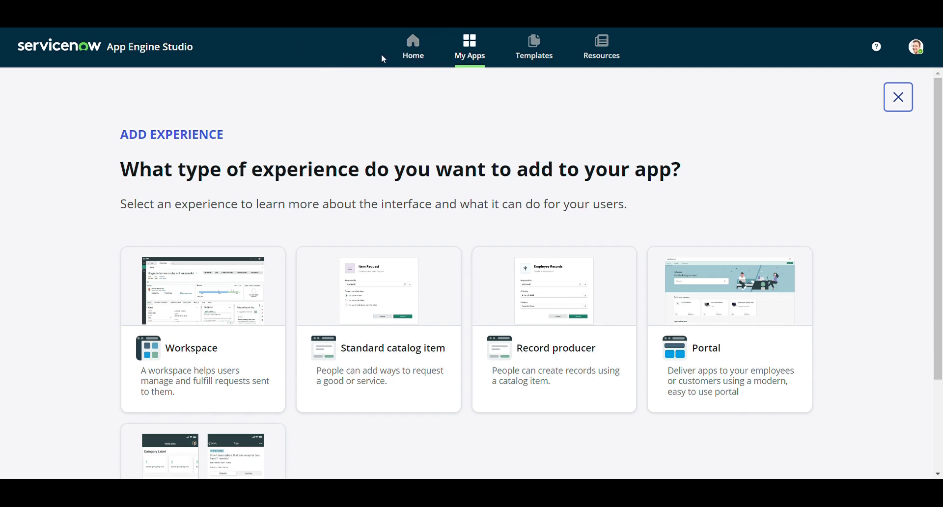
pyautogui.click(420, 60)
pyautogui.scroll(-3, 213, 295)
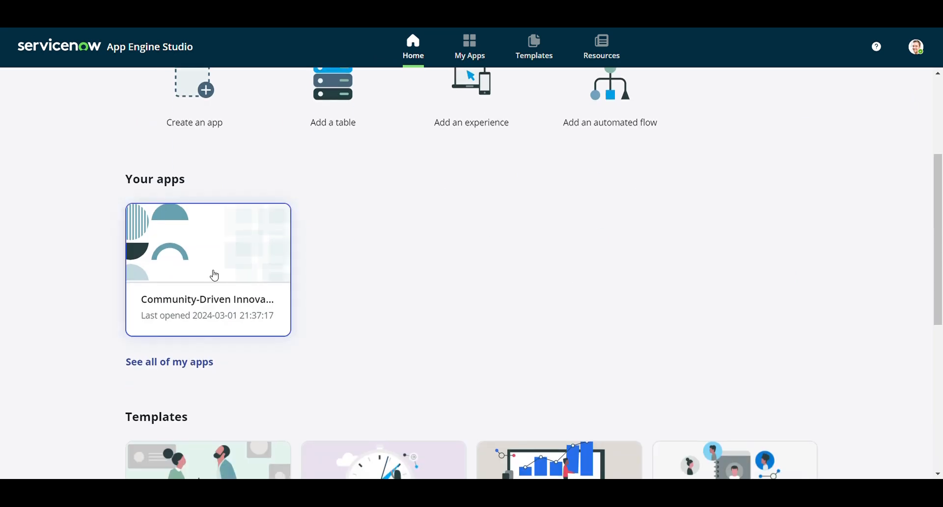
pyautogui.click(238, 268)
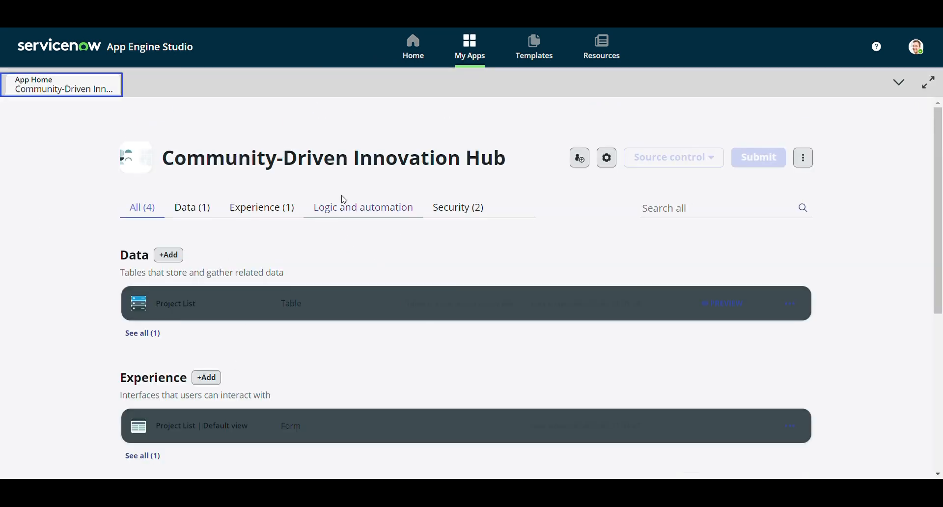
# Open the Project List table for editing and dismiss the Table builder introduction pop-ups.
pyautogui.scroll(-3, 371, 223)
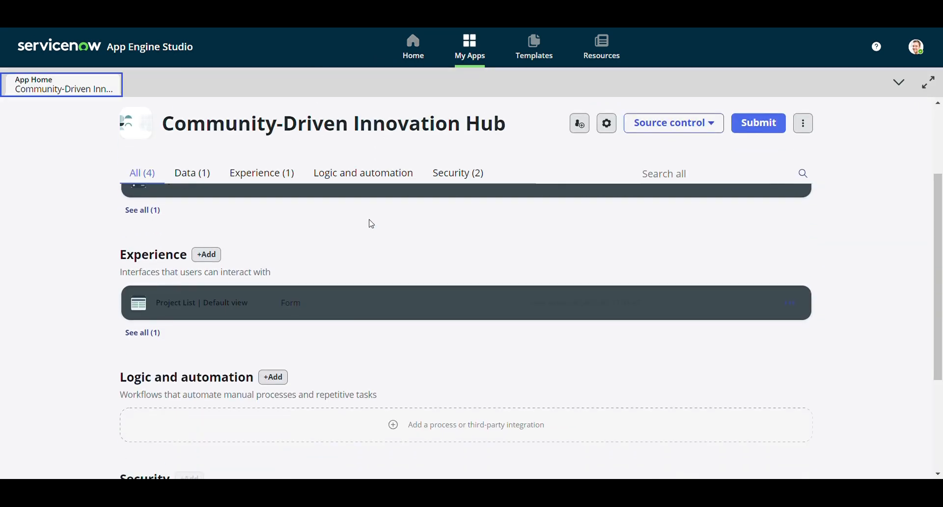
pyautogui.scroll(2, 585, 261)
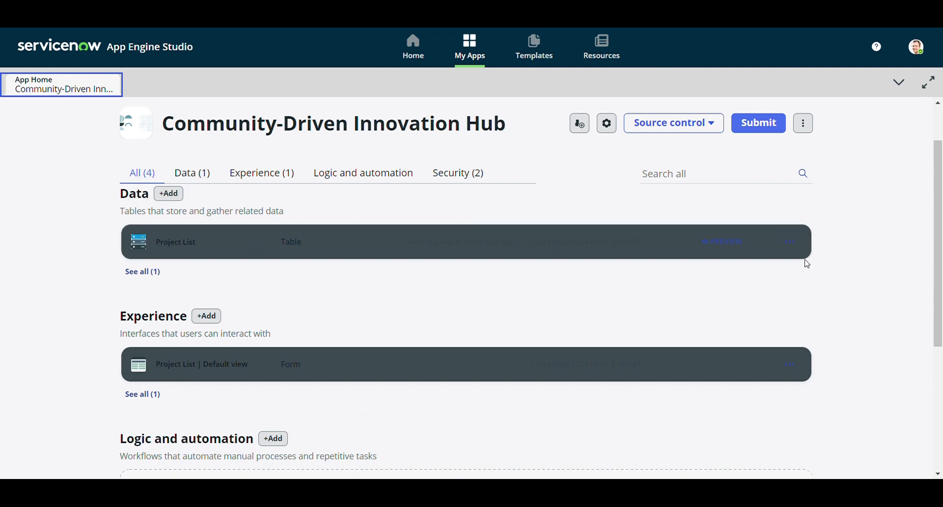
pyautogui.click(796, 250)
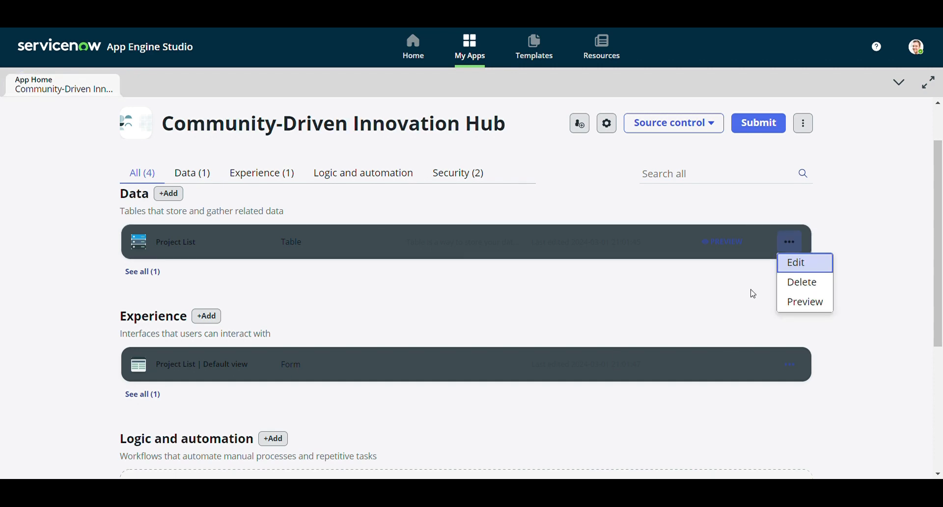
pyautogui.click(789, 264)
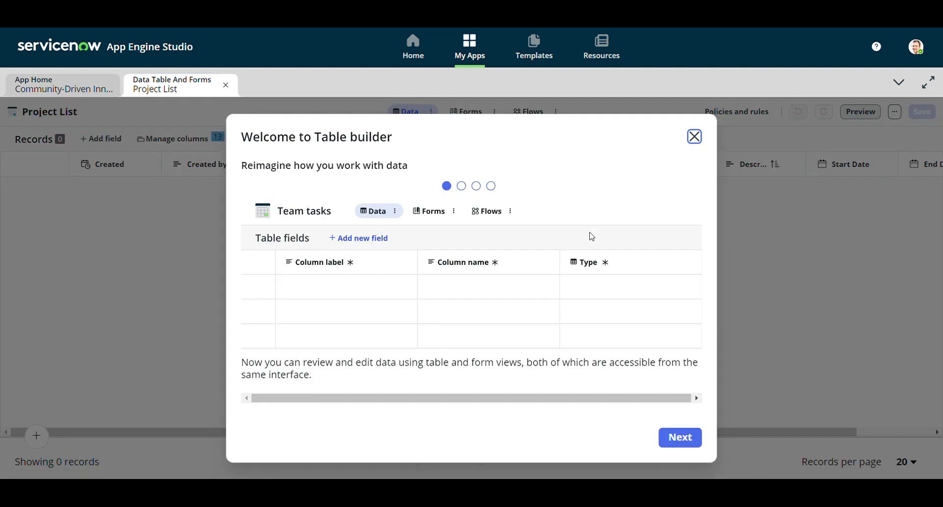
pyautogui.click(697, 144)
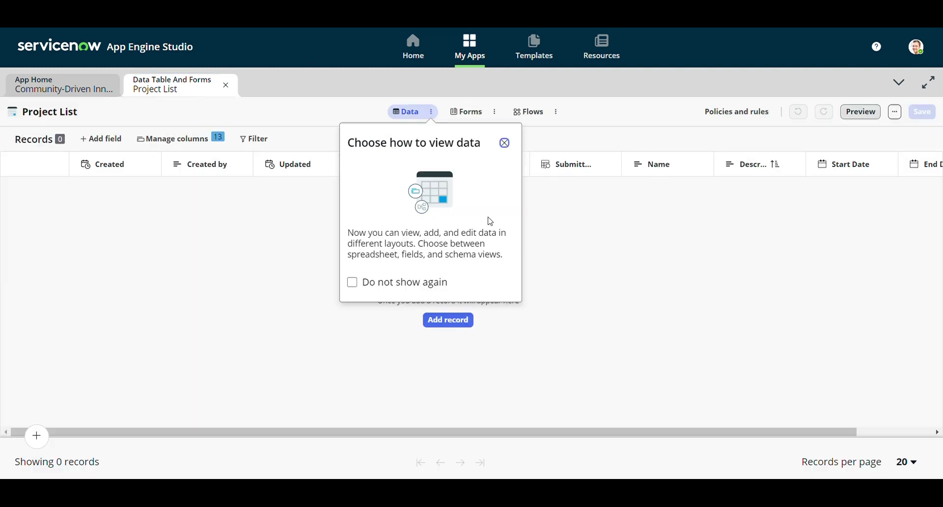
pyautogui.click(505, 146)
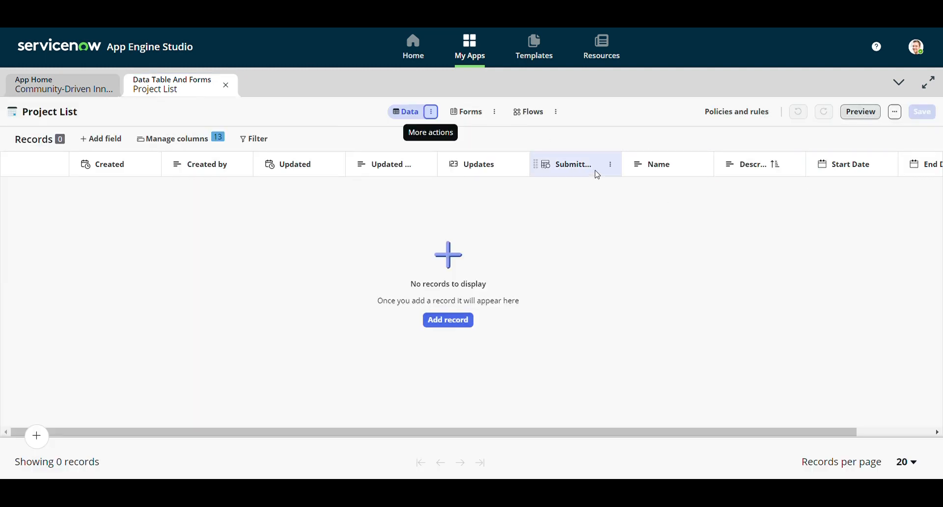
# Delete the Submitted By column from the Project List table and dismiss the notification.
pyautogui.click(612, 165)
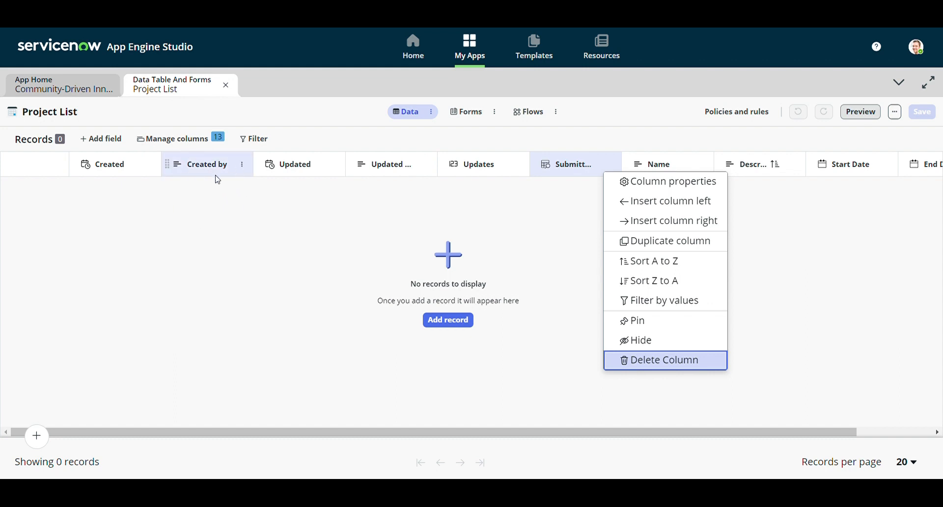
pyautogui.click(683, 361)
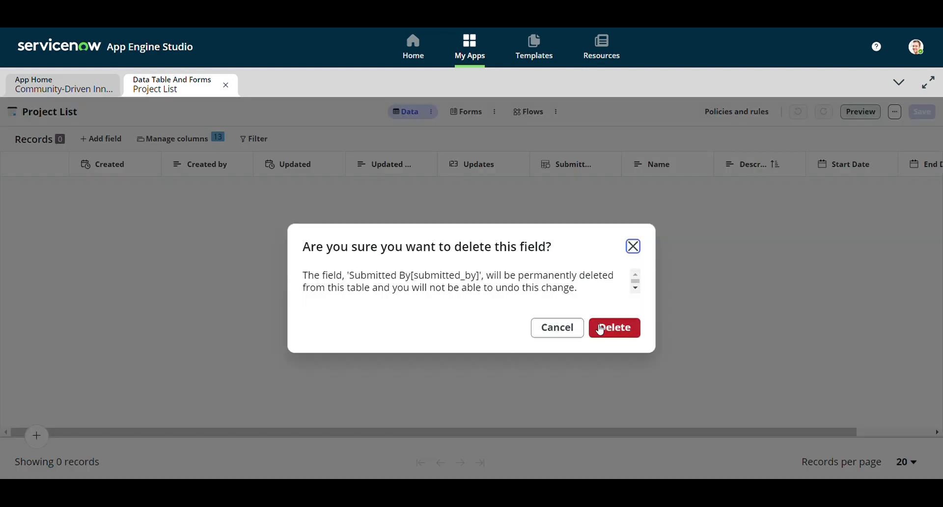
pyautogui.click(615, 329)
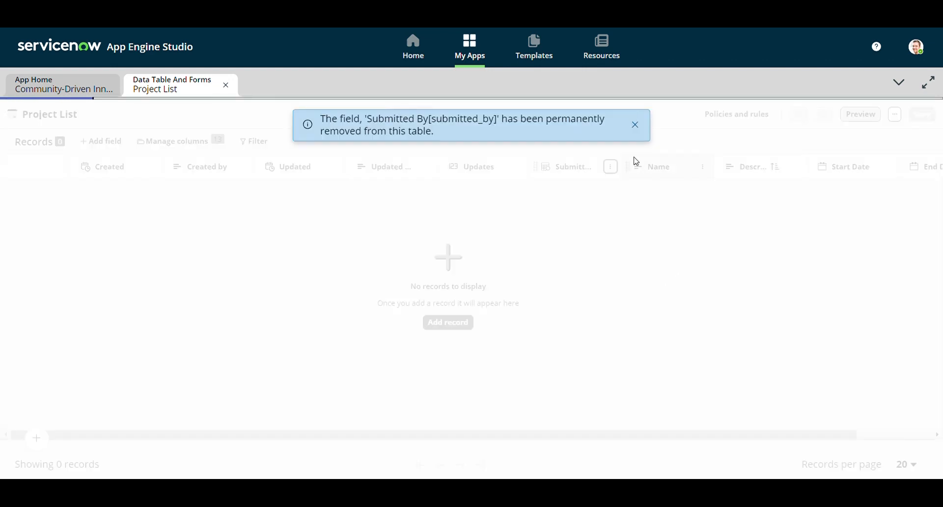
pyautogui.click(638, 121)
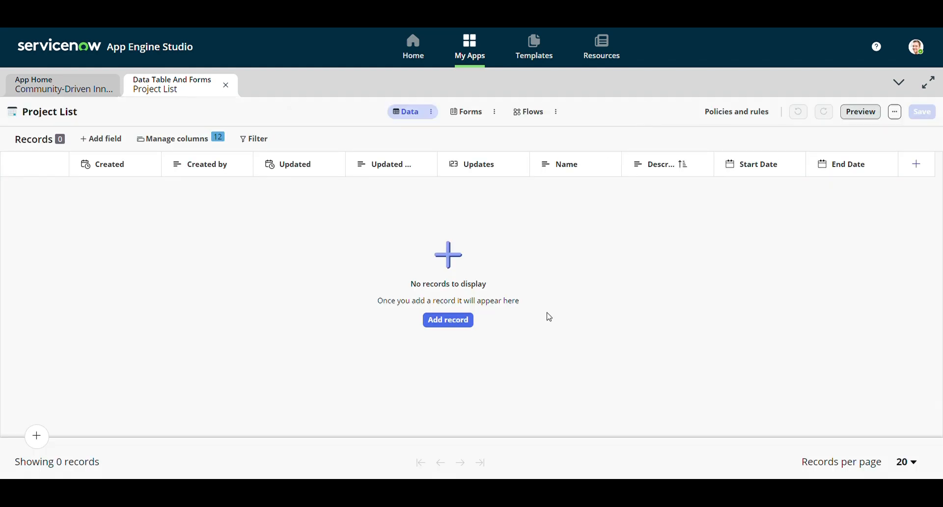
# Preview the Project List table, and close the preview and the table editor.
pyautogui.click(864, 116)
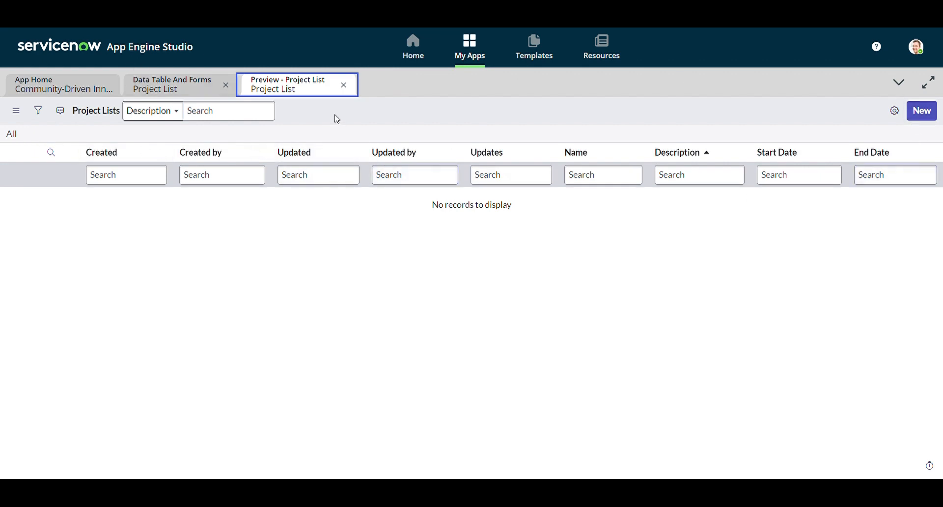
pyautogui.click(344, 86)
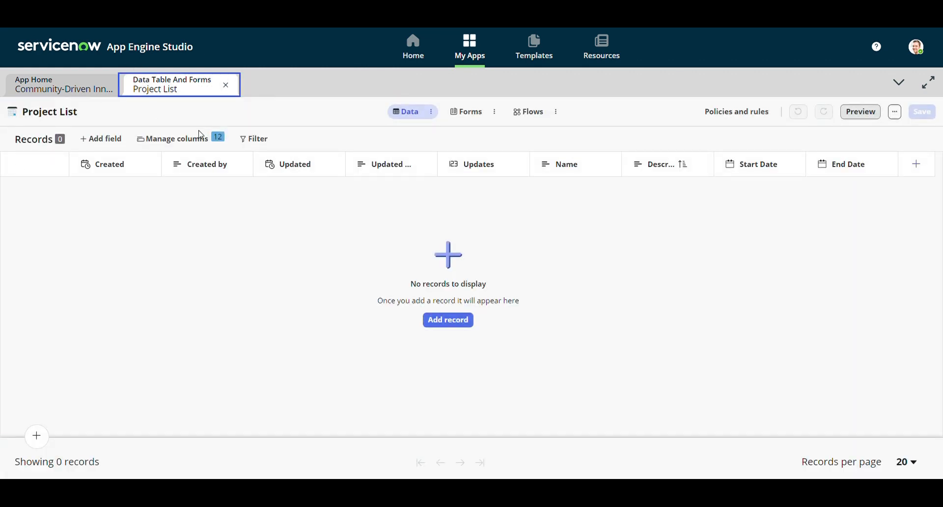
pyautogui.click(226, 86)
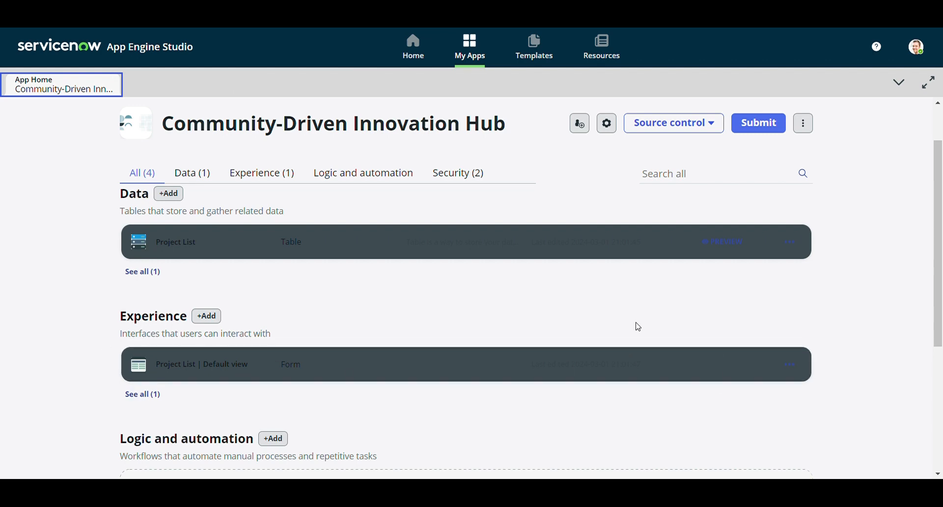
# Begin adding a Record producer experience to the Community-Driven Innovation Hub app.
pyautogui.click(791, 365)
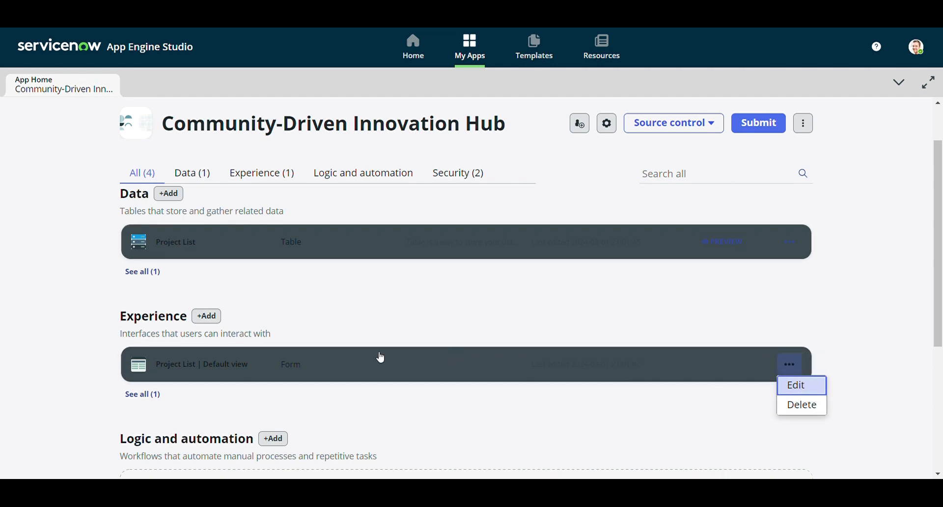
pyautogui.click(207, 317)
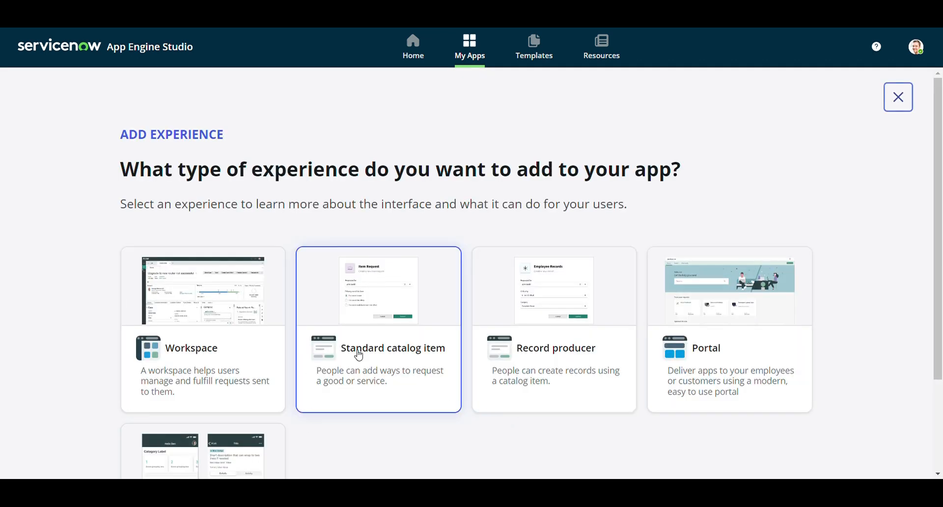
pyautogui.click(566, 248)
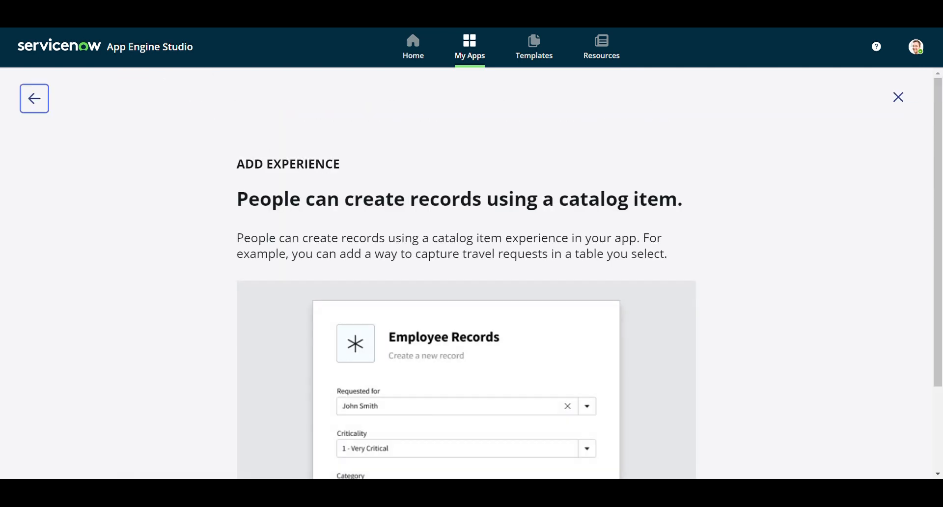
pyautogui.scroll(-2, 395, 275)
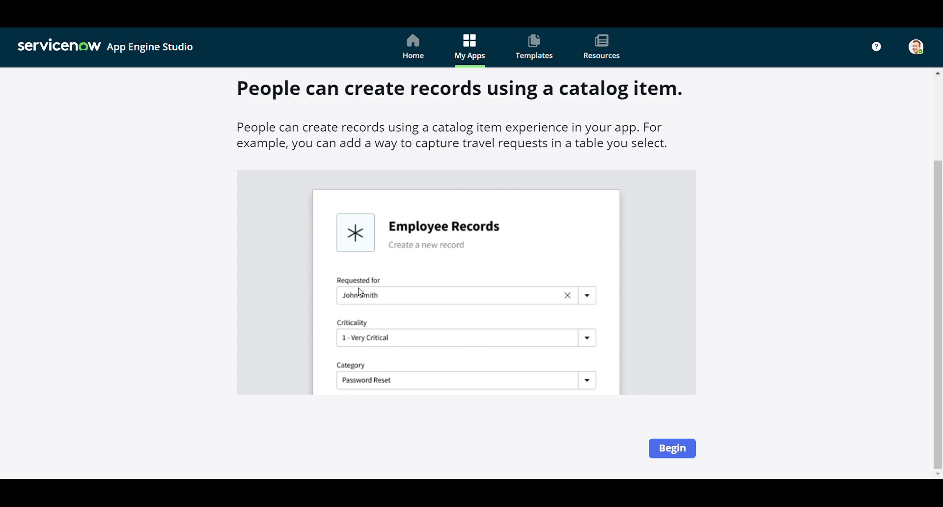
pyautogui.click(681, 455)
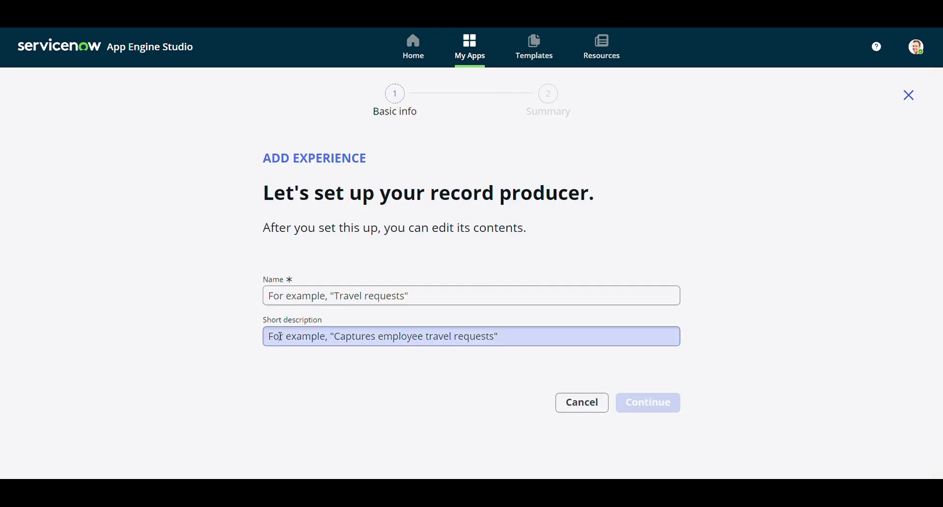
# Name the record producer "Project Request".
pyautogui.click(322, 289)
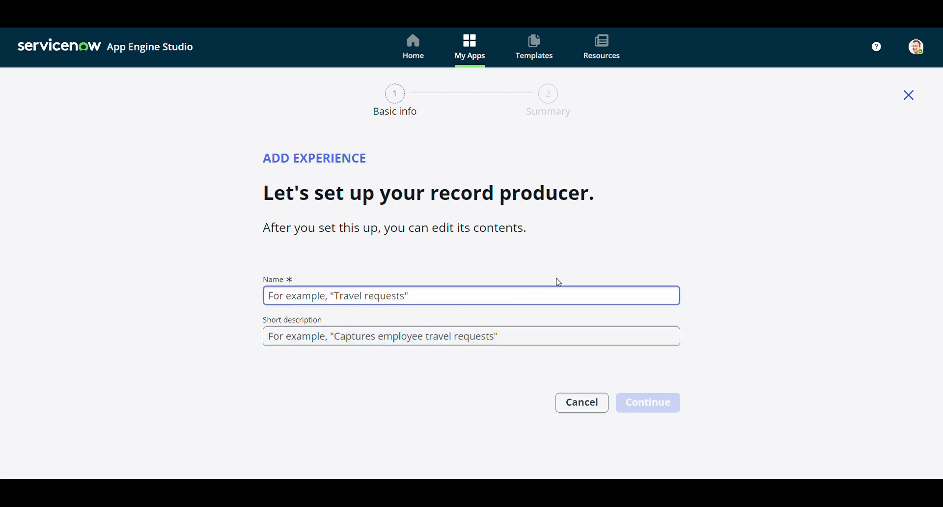
pyautogui.write('pROJEC')
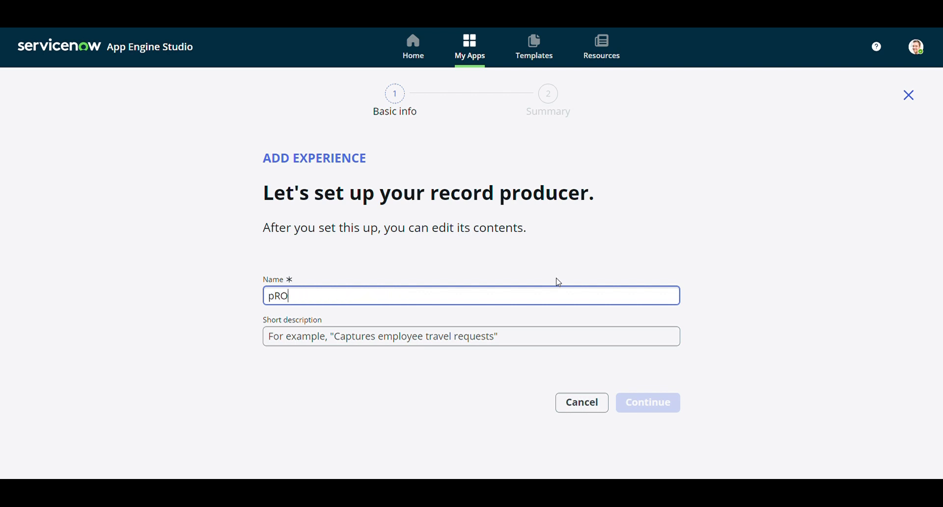
pyautogui.press('BackSpace')
pyautogui.press('BackSpace')
pyautogui.press('BackSpace')
pyautogui.press('BackSpace')
pyautogui.press('BackSpace')
pyautogui.press('BackSpace')
pyautogui.write('Pro')
pyautogui.write('e')
pyautogui.press('BackSpace')
pyautogui.press('BackSpace')
pyautogui.write('oj')
pyautogui.press('BackSpace')
pyautogui.press('BackSpace')
pyautogui.write('oject Request')
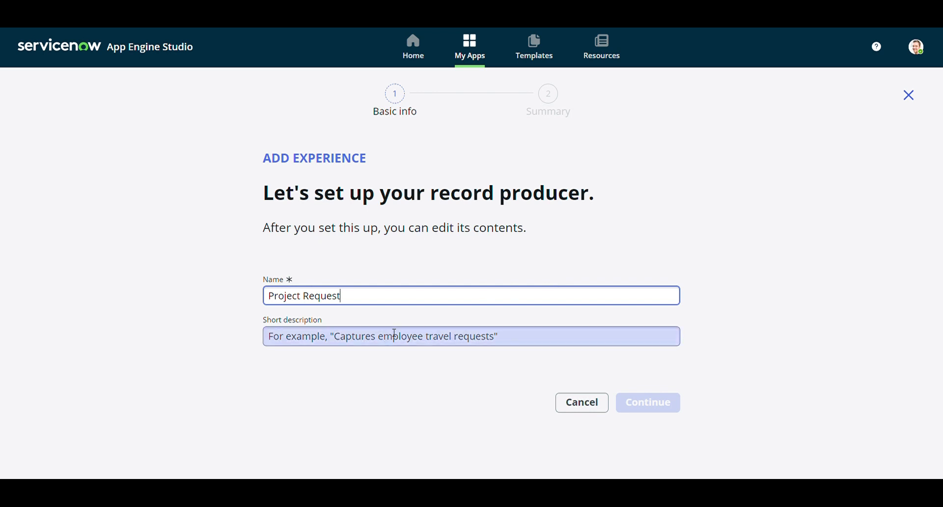
# Set the short description to "This captures the project request submitted by the employees" and create the record producer.
pyautogui.click(394, 334)
pyautogui.write('This')
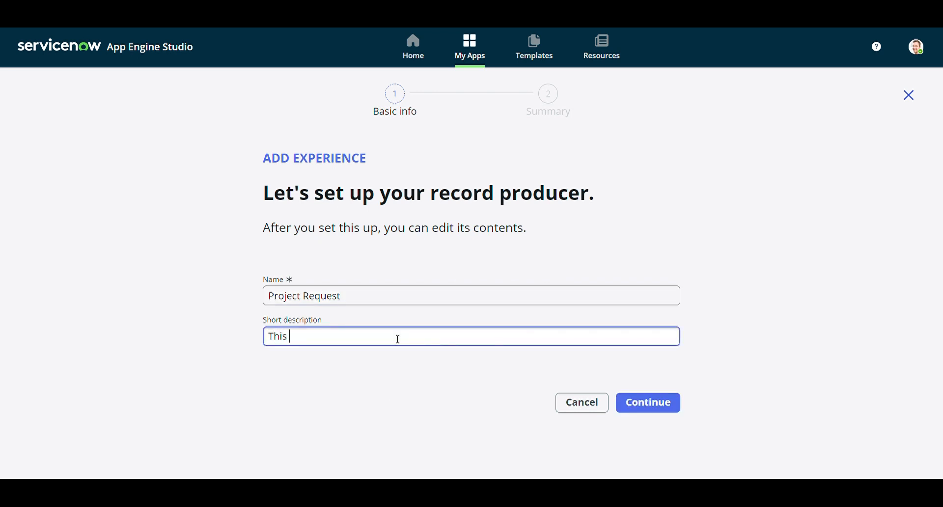
pyautogui.write(' capture the request subm')
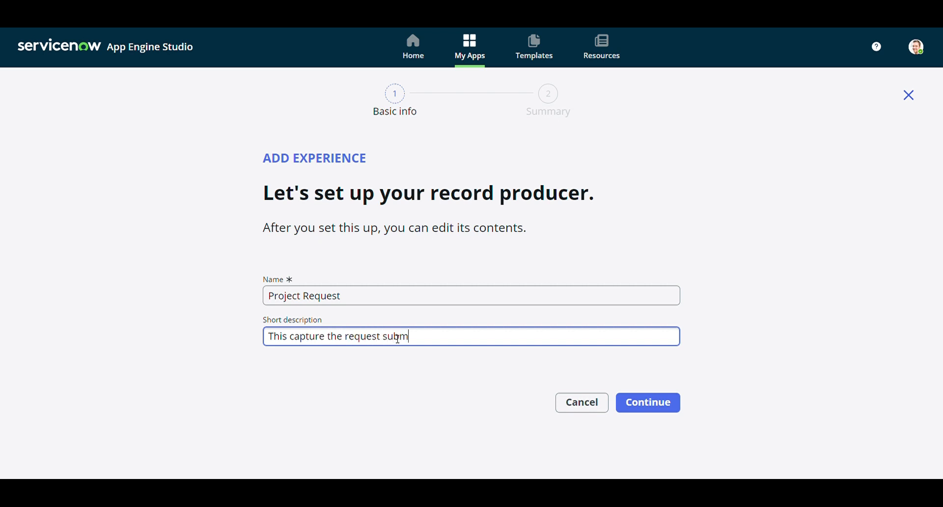
pyautogui.write('itted by the employeees')
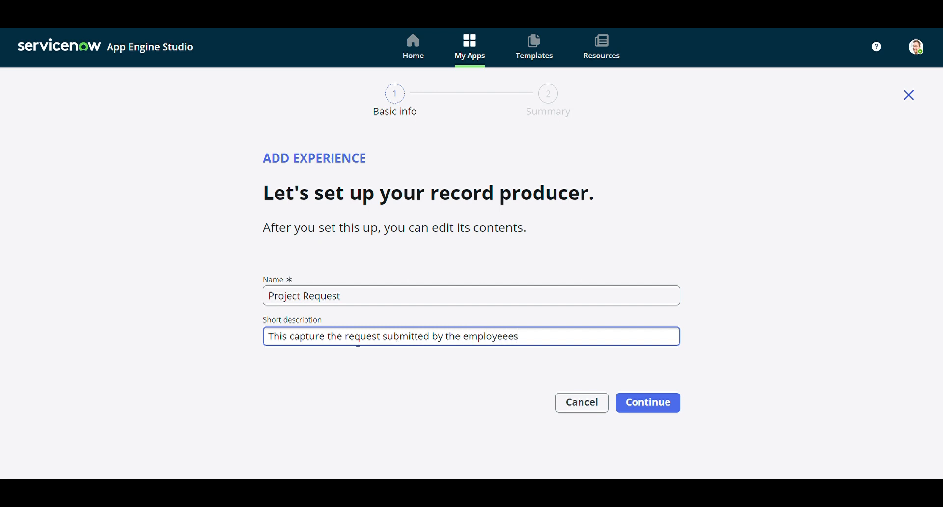
pyautogui.click(327, 338)
pyautogui.write('s')
pyautogui.click(353, 340)
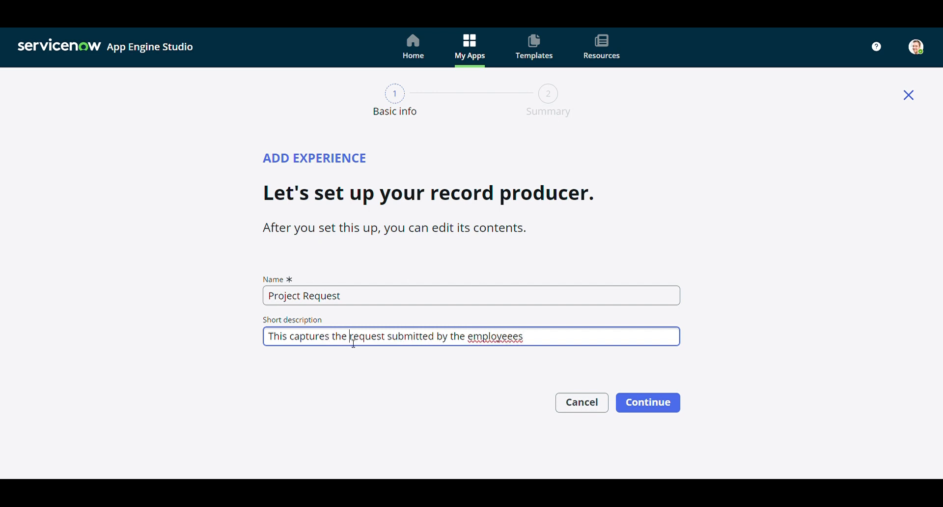
pyautogui.write('project')
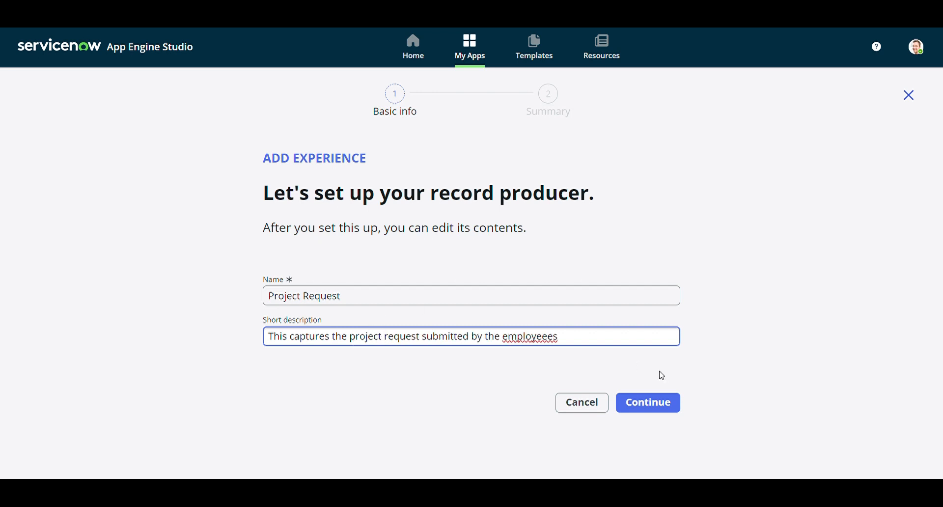
pyautogui.click(555, 338)
pyautogui.press('BackSpace')
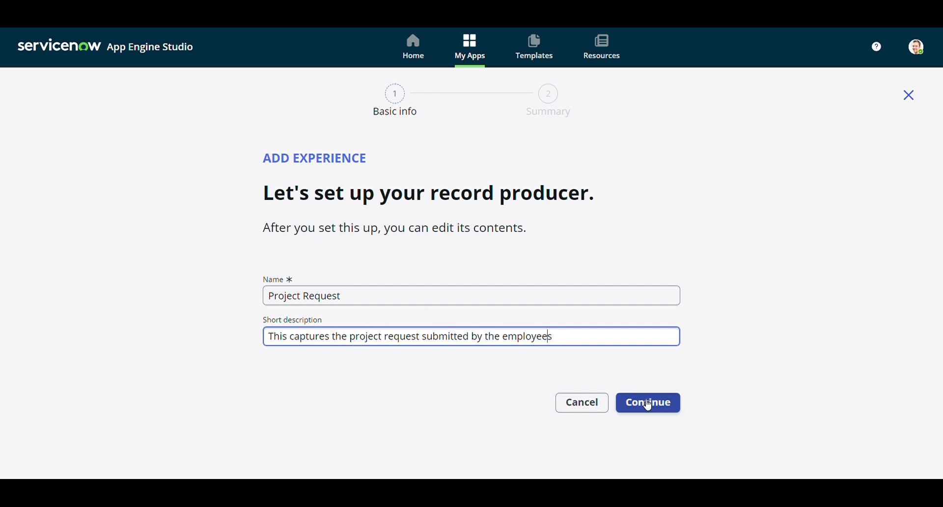
pyautogui.click(647, 402)
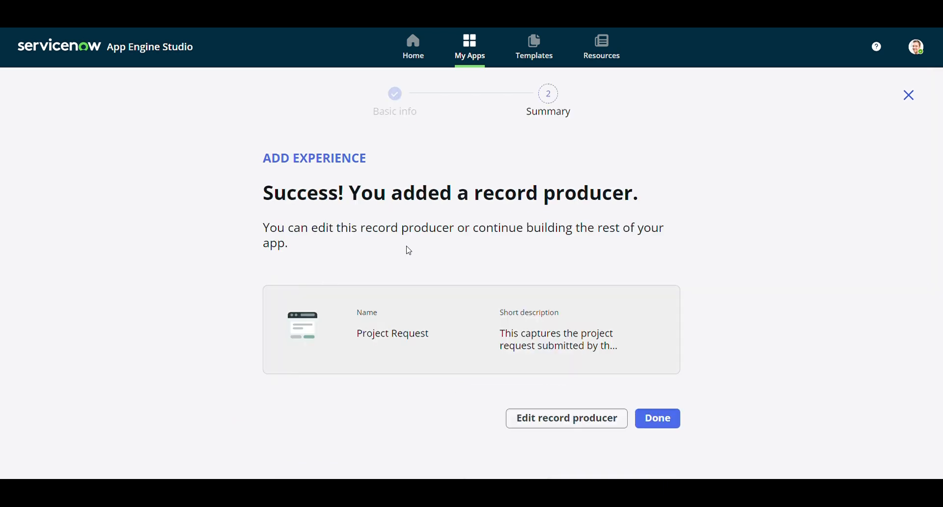
# Open the new Project Request record producer for editing and set its record submission table to Project List.
pyautogui.click(563, 426)
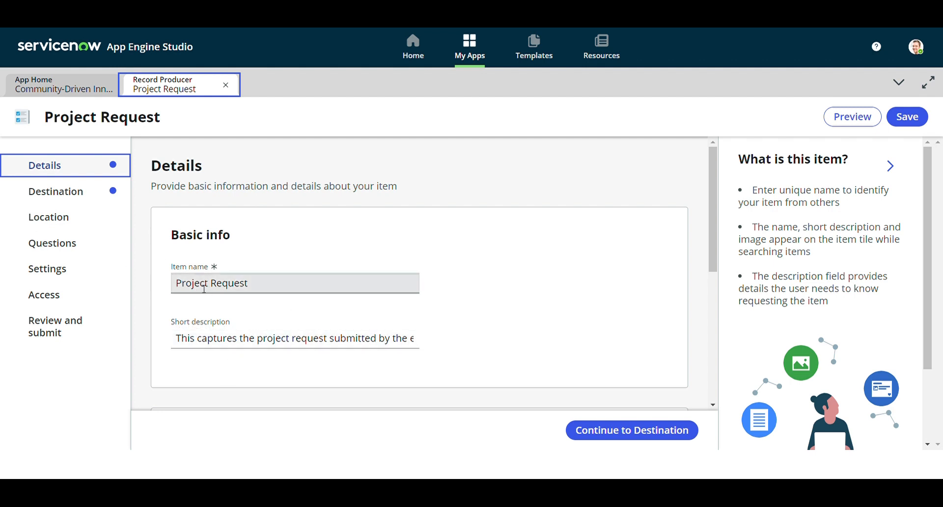
pyautogui.click(618, 430)
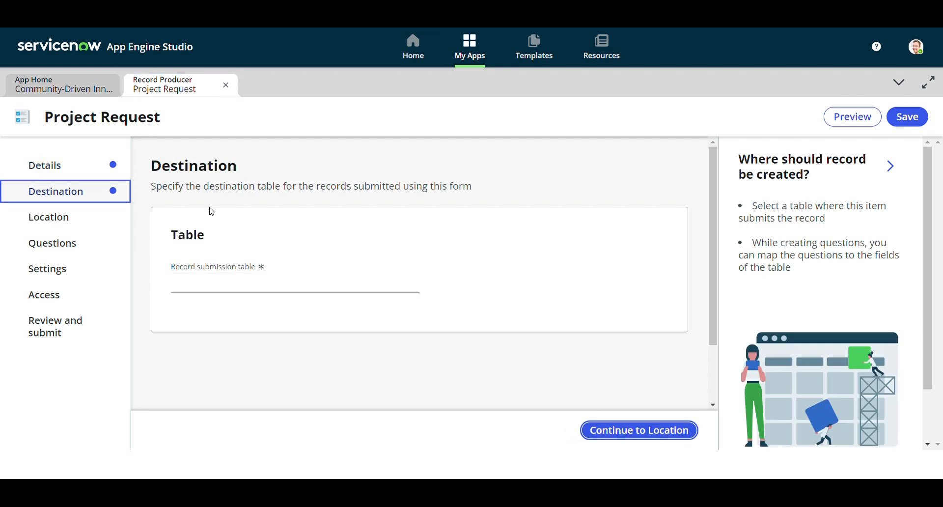
pyautogui.click(229, 284)
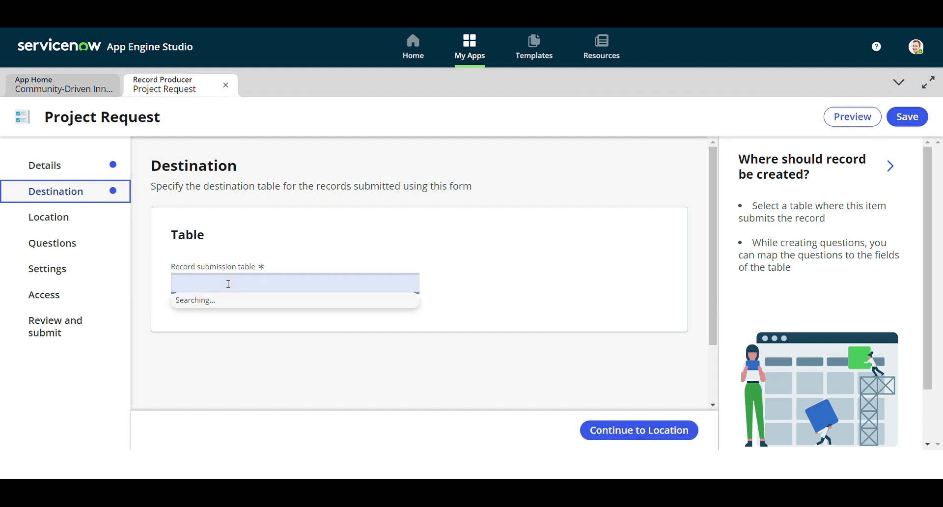
pyautogui.write('Project')
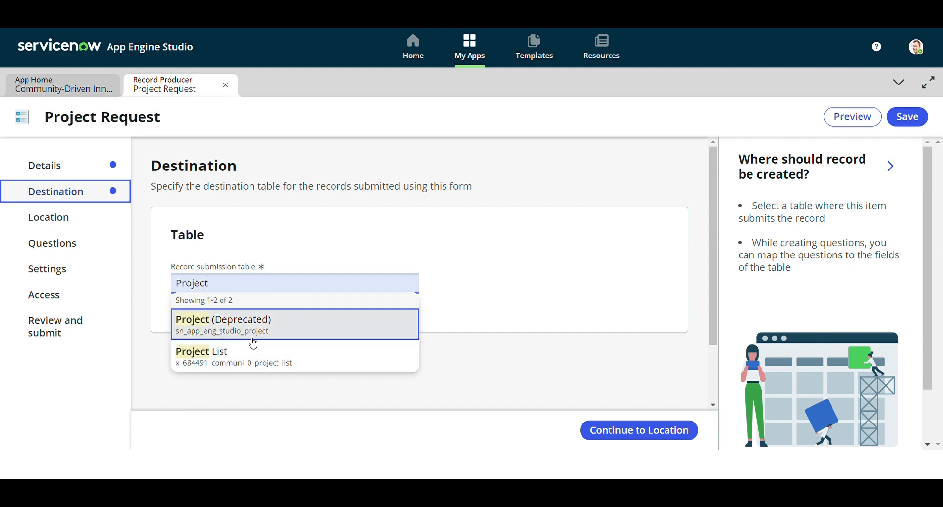
pyautogui.click(273, 366)
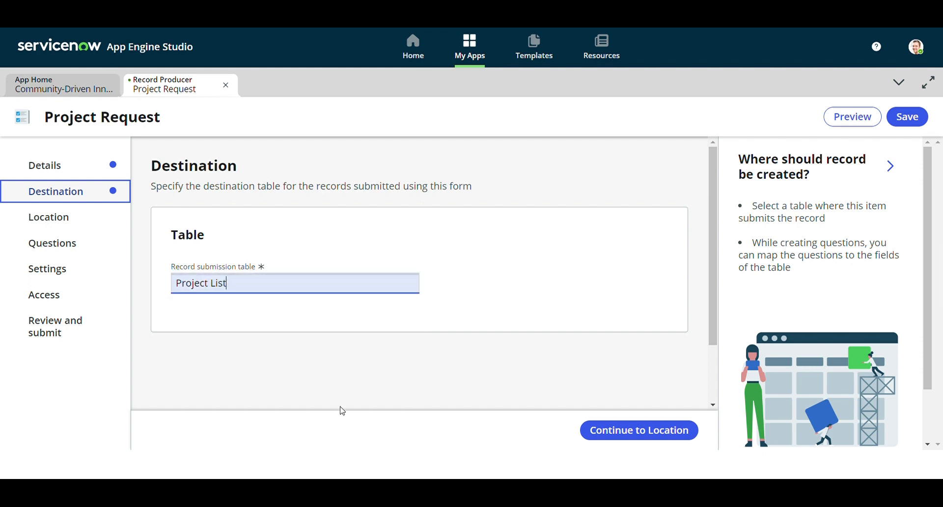
# Continue to the location settings and add Service Catalog to the record producer's selected catalogs.
pyautogui.click(617, 435)
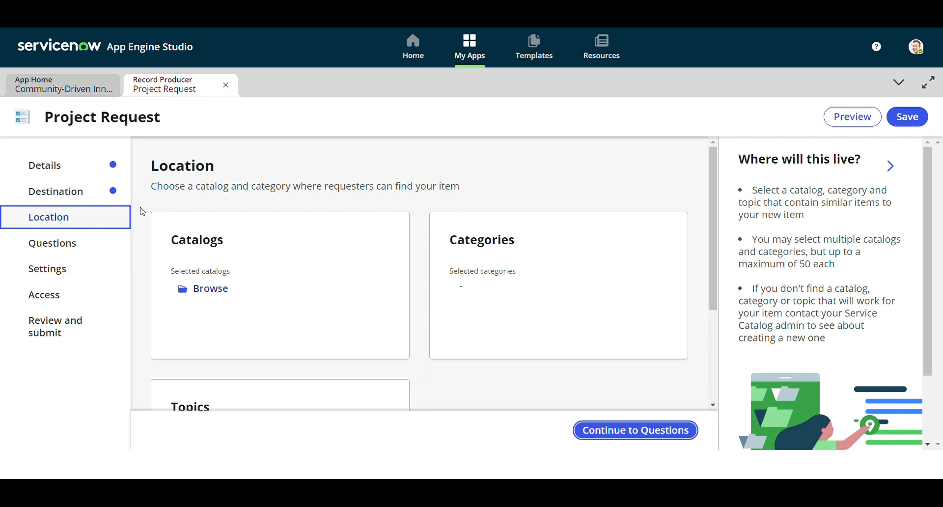
pyautogui.click(217, 291)
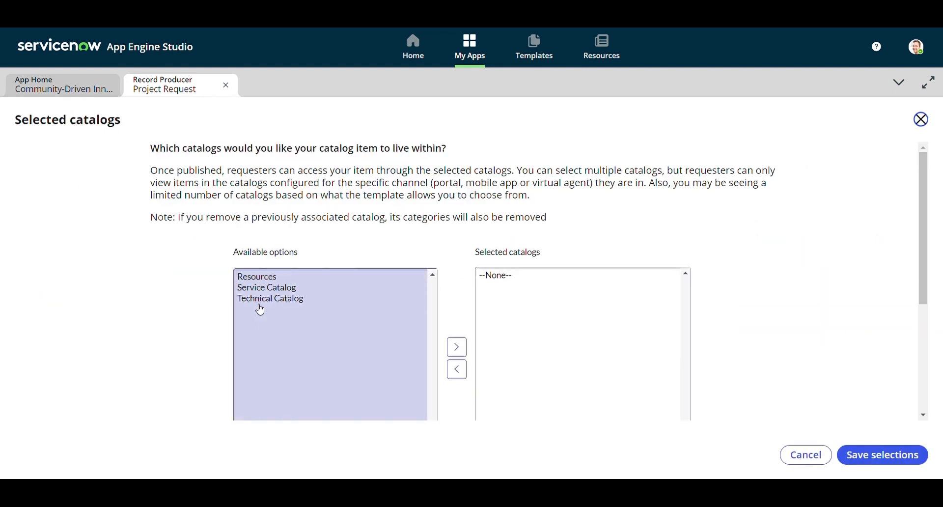
pyautogui.click(287, 289)
pyautogui.scroll(-1, 289, 295)
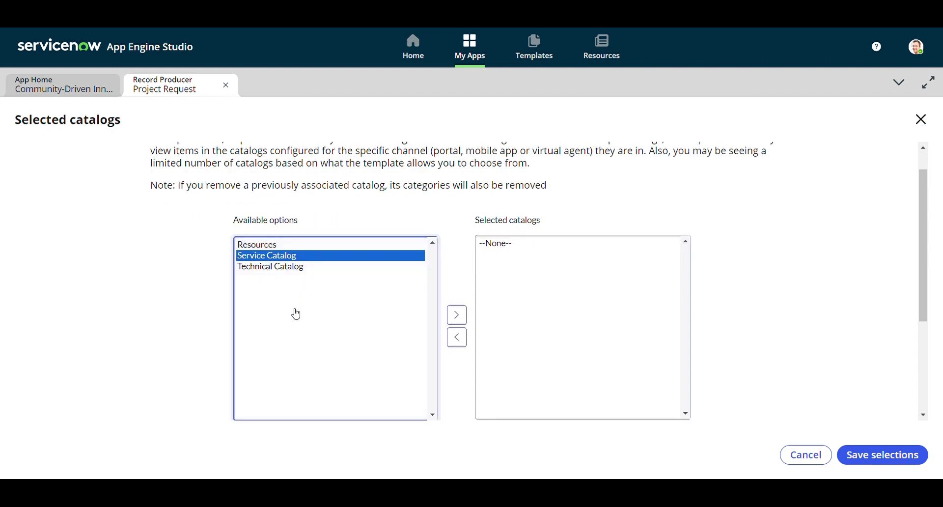
pyautogui.click(460, 322)
pyautogui.click(889, 455)
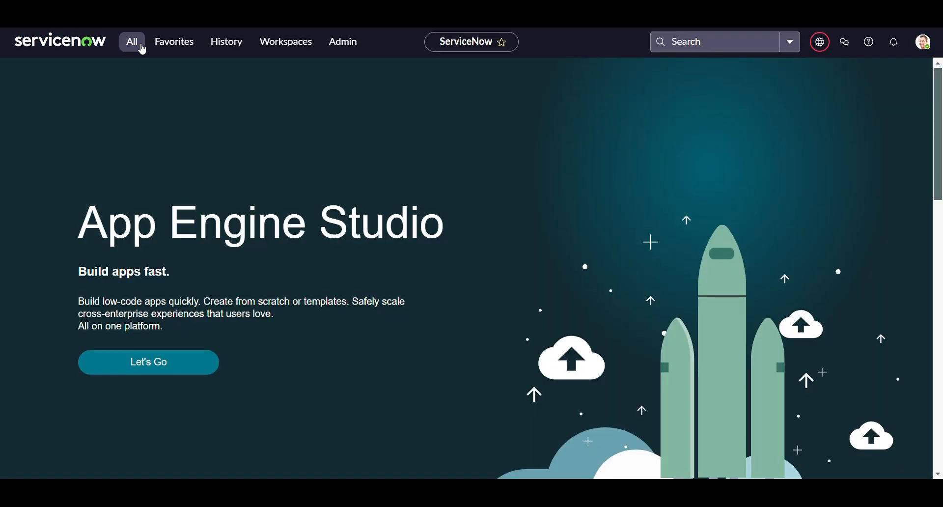
# Switch to the main ServiceNow instance, find "service ca" in the navigator and open the Self-Service Service Catalog.
pyautogui.click(138, 43)
pyautogui.write('service ca')
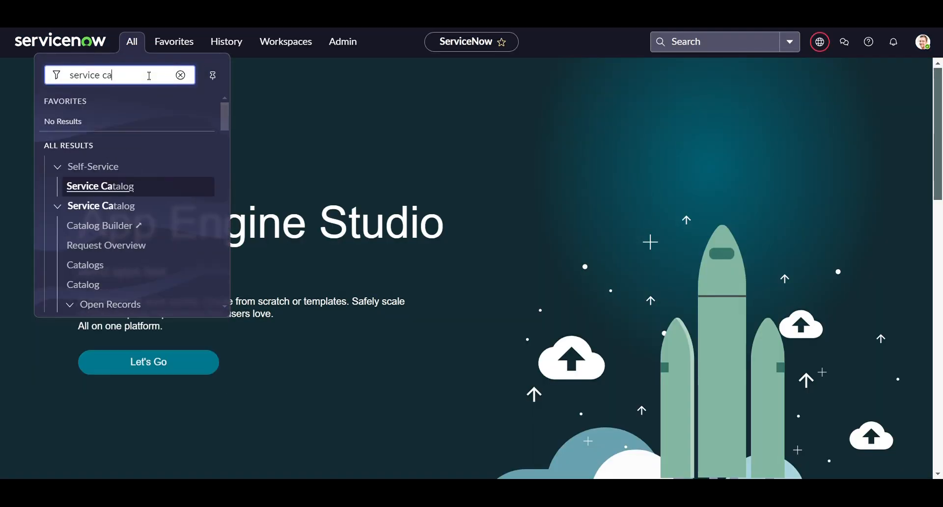
pyautogui.click(118, 185)
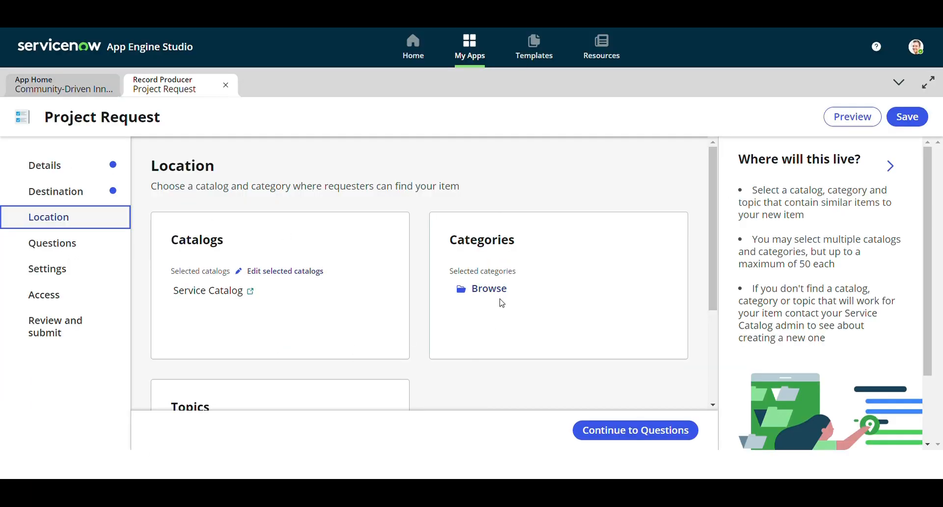
# Back in App Engine Studio, assign the record producer to the "Can We Help You?" category and continue to its questions.
pyautogui.click(503, 290)
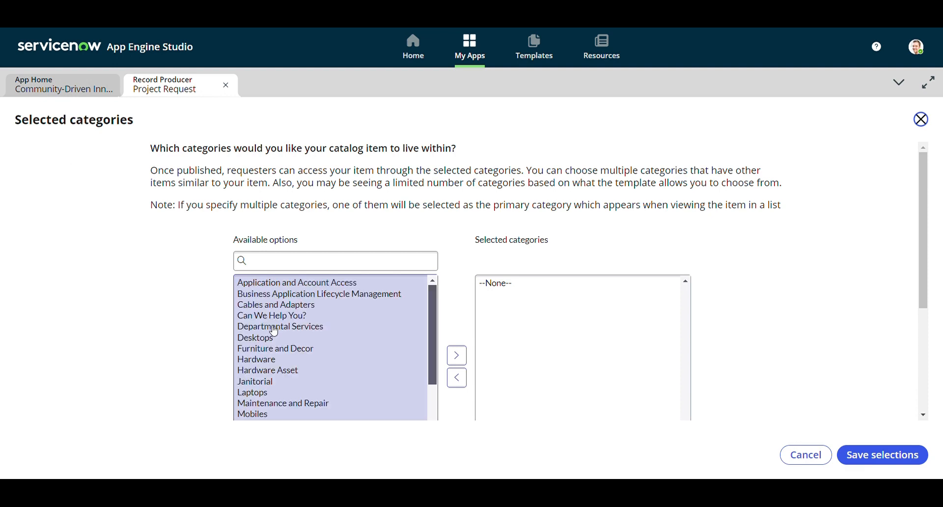
pyautogui.click(299, 313)
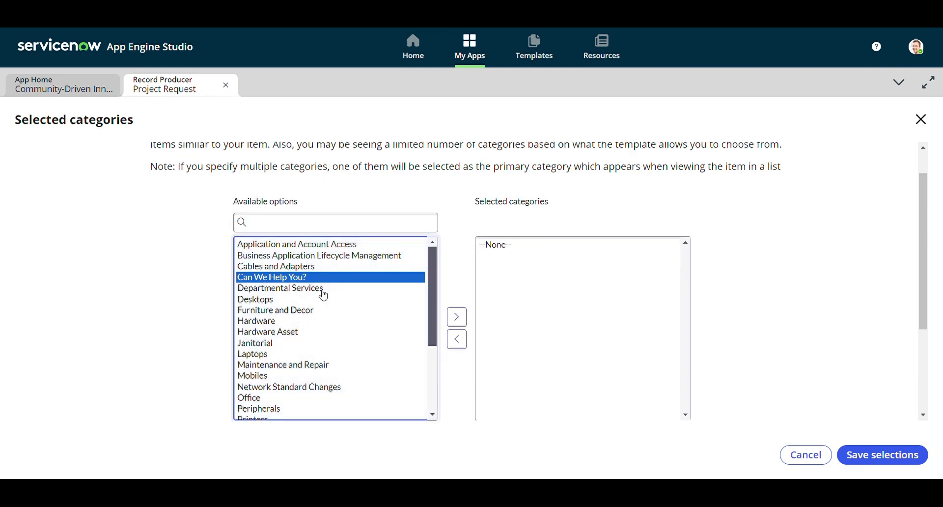
pyautogui.click(457, 317)
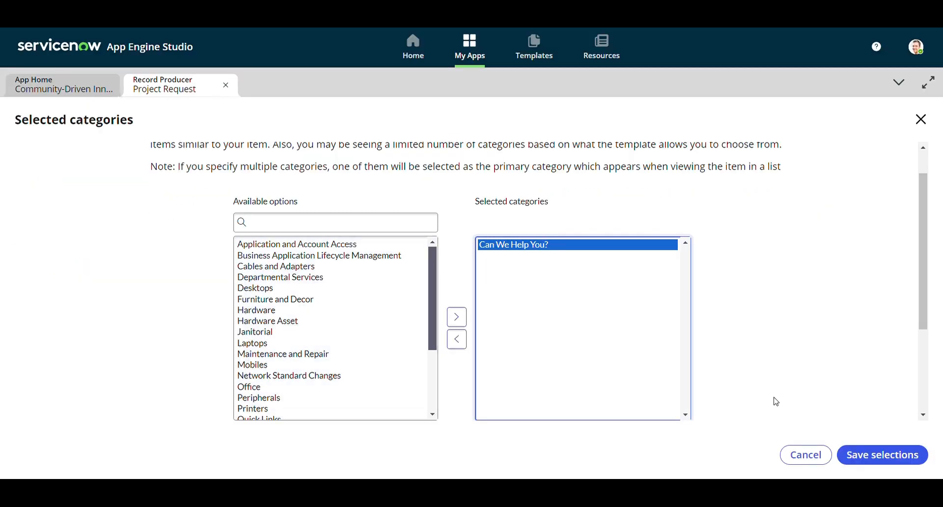
pyautogui.click(879, 454)
pyautogui.scroll(-3, 532, 312)
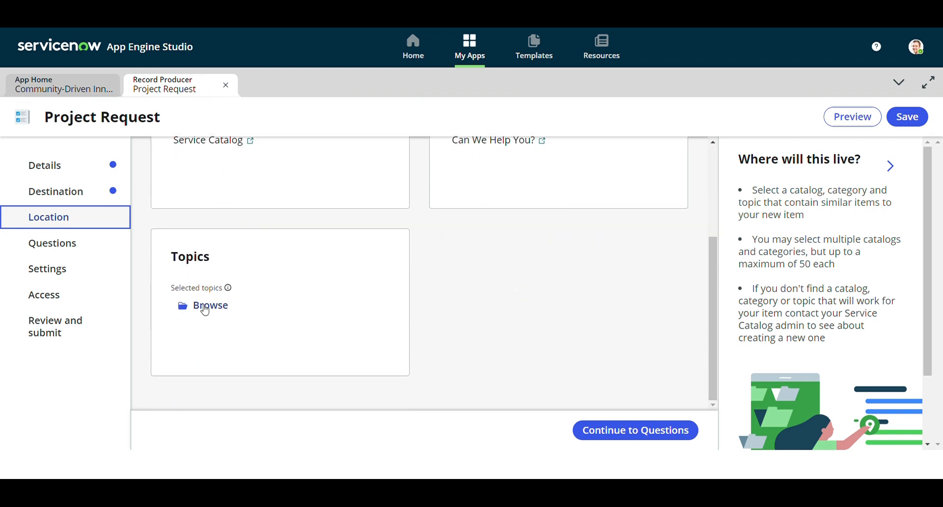
pyautogui.click(633, 430)
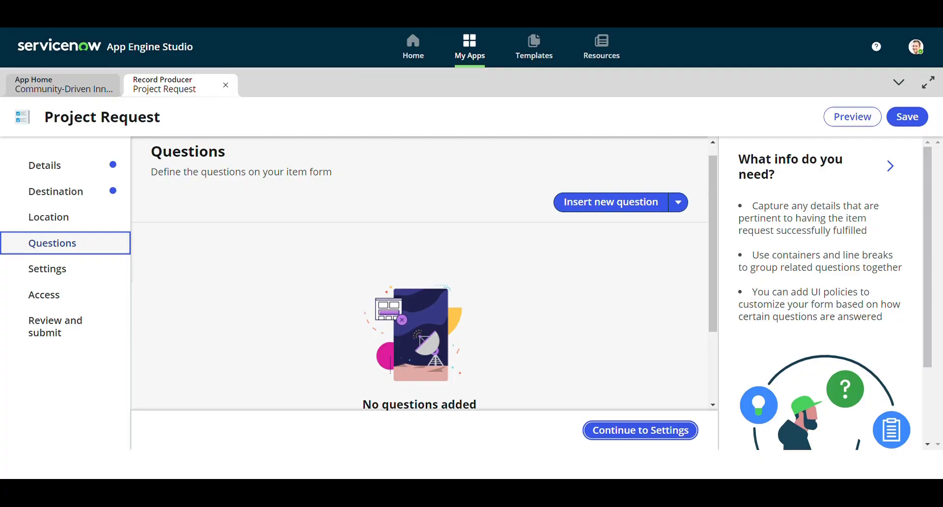
# Return to the app home and preview the Project List table.
pyautogui.click(35, 86)
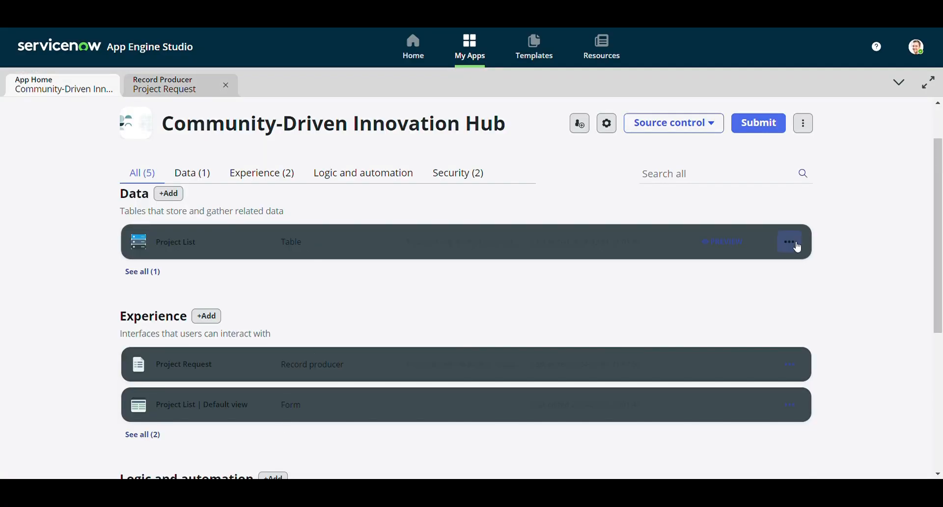
pyautogui.click(793, 243)
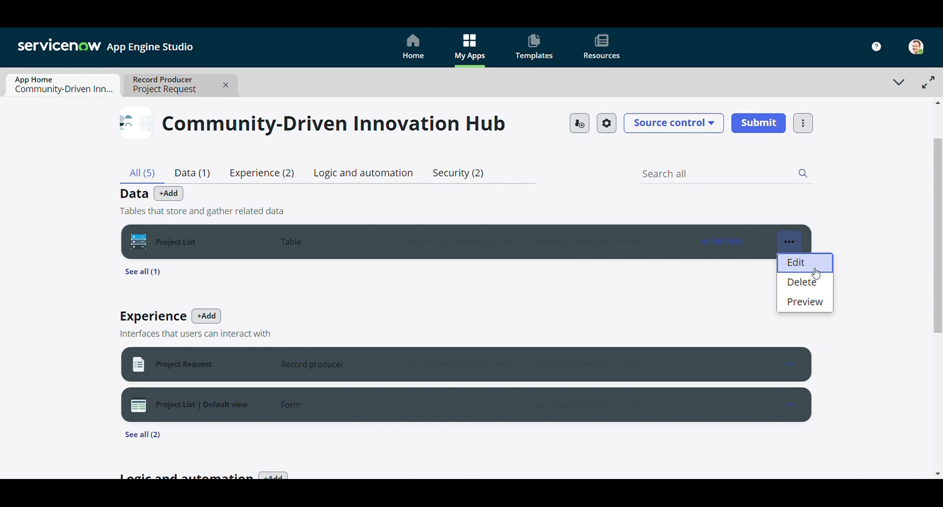
pyautogui.click(819, 303)
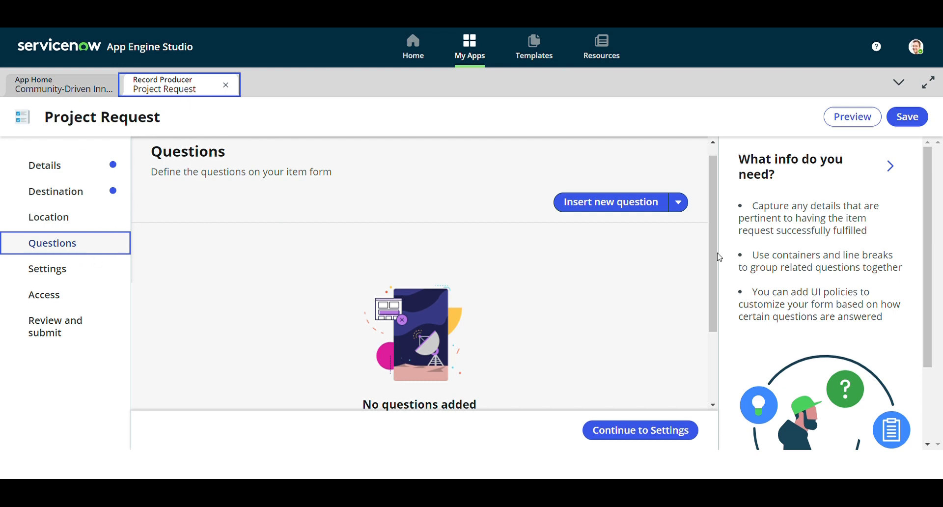
# Start a new question in the Project Request record producer with type Text and subtype Single-line.
pyautogui.click(633, 204)
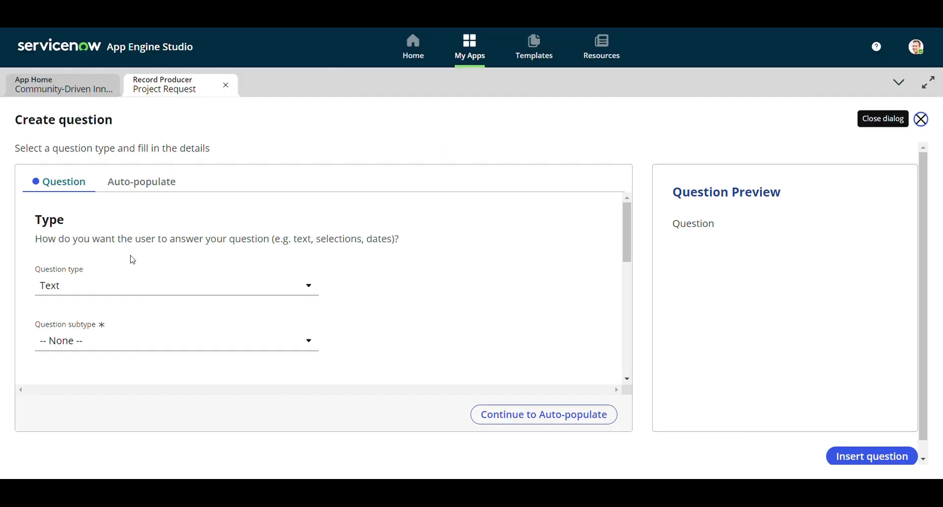
pyautogui.click(158, 287)
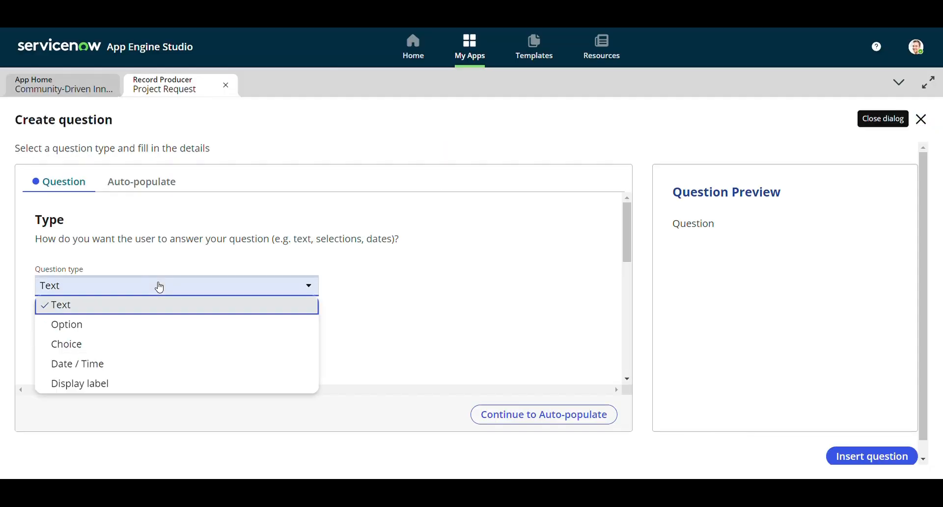
pyautogui.click(107, 266)
pyautogui.click(122, 289)
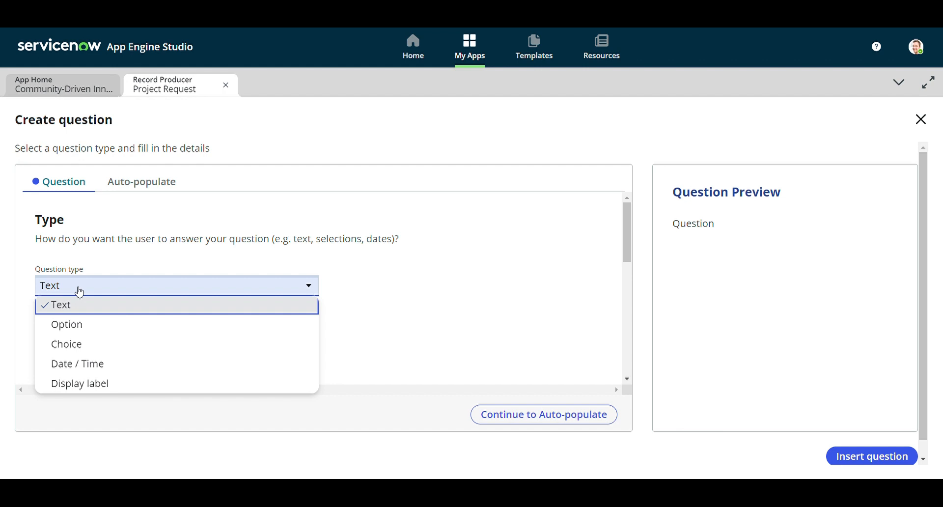
pyautogui.click(88, 314)
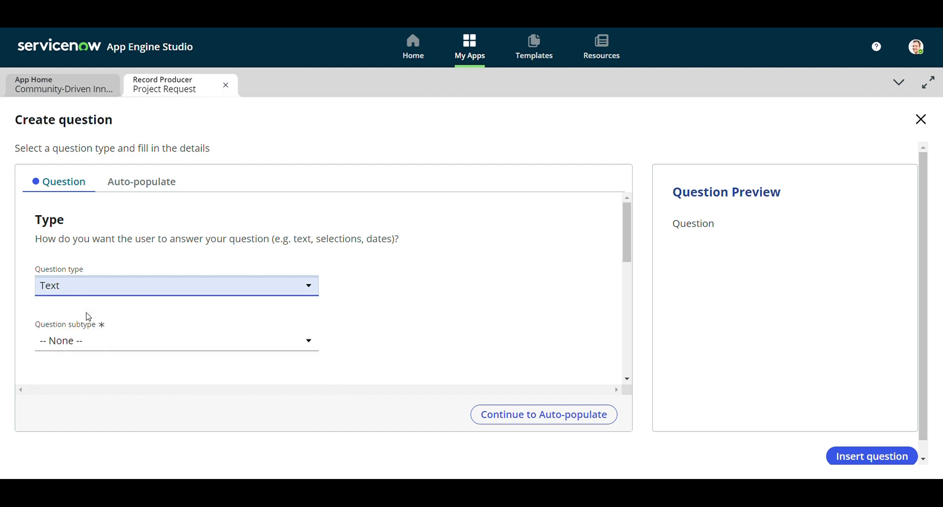
pyautogui.scroll(-1, 86, 317)
pyautogui.click(130, 286)
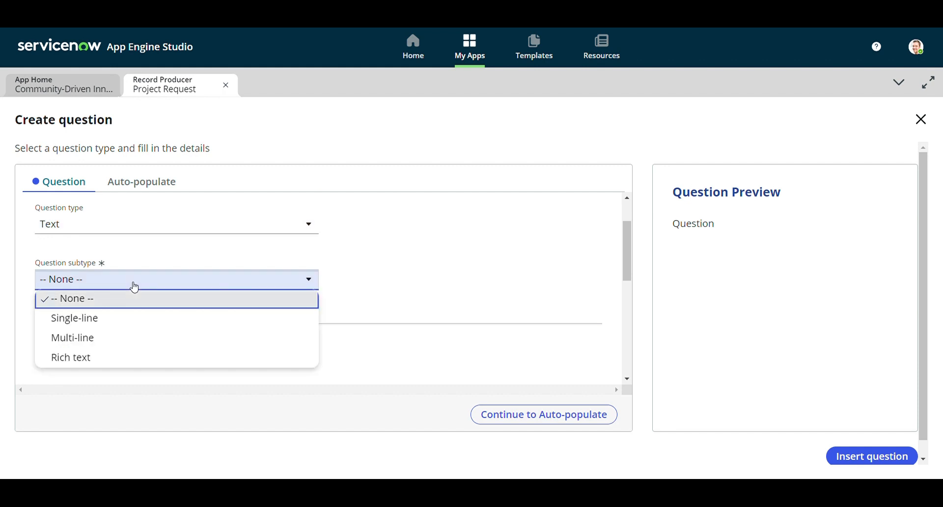
pyautogui.click(136, 318)
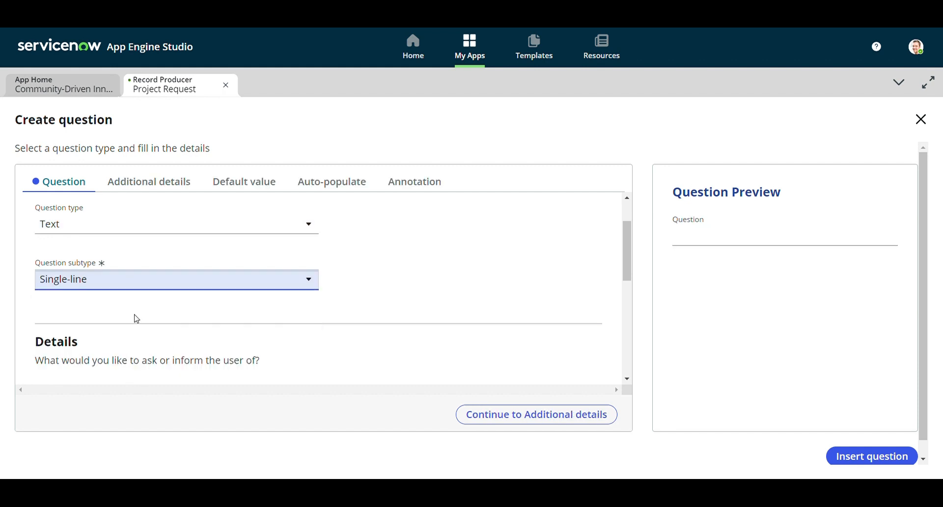
# Enable mapping the question to a specific table field and choose the Name field.
pyautogui.scroll(-3, 134, 318)
pyautogui.scroll(2, 98, 318)
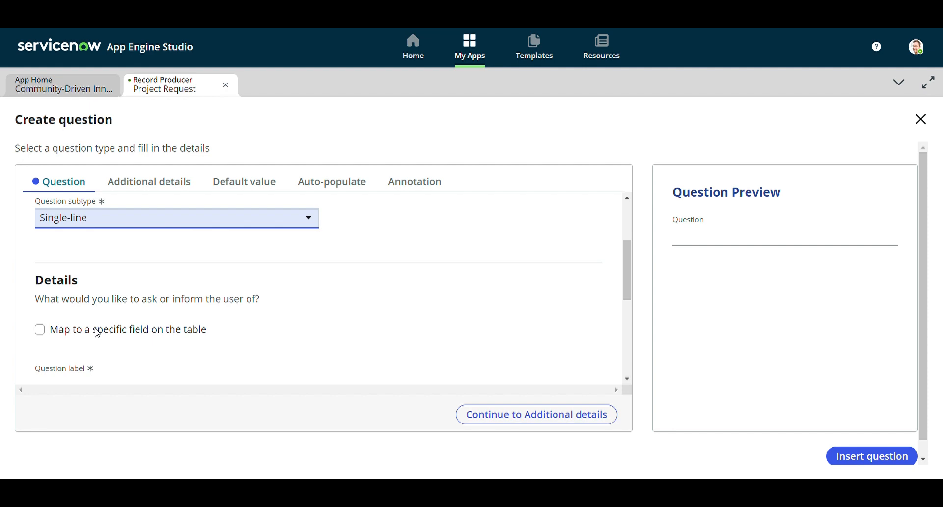
pyautogui.click(39, 330)
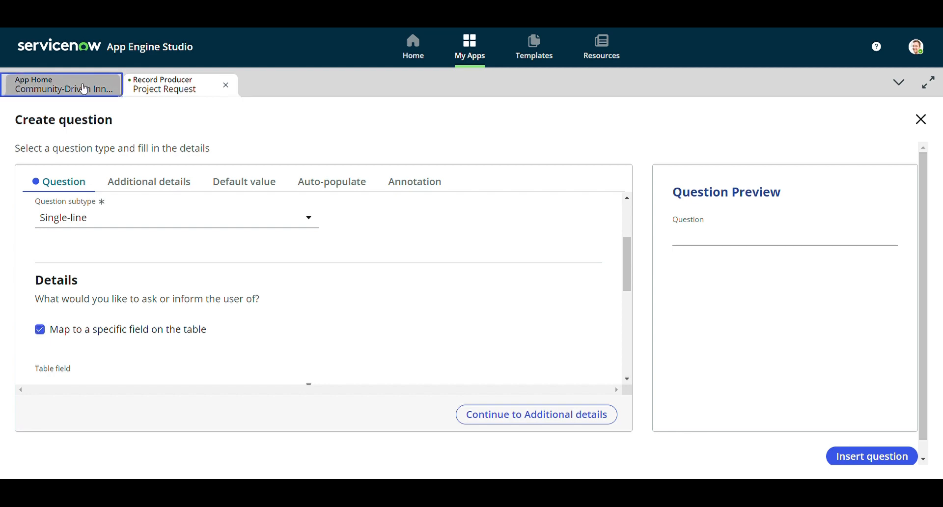
pyautogui.click(85, 89)
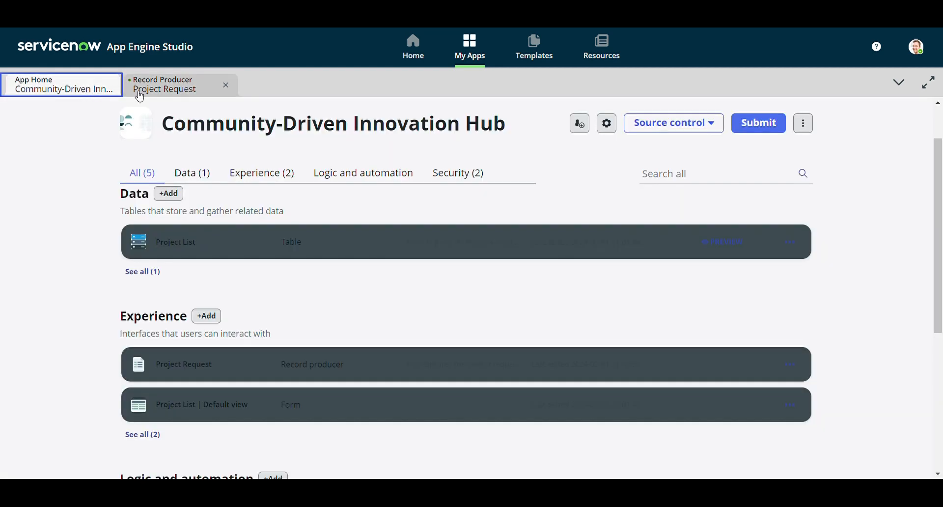
pyautogui.click(140, 93)
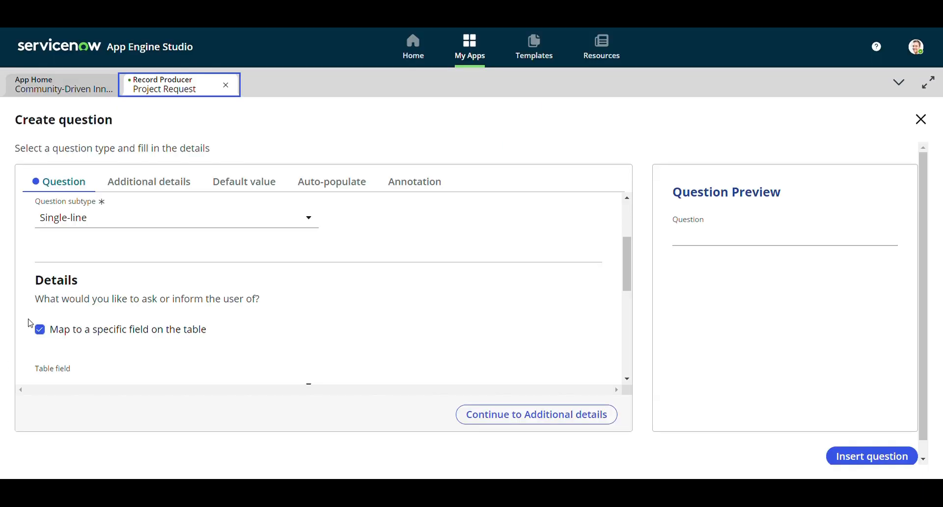
pyautogui.scroll(-3, 98, 344)
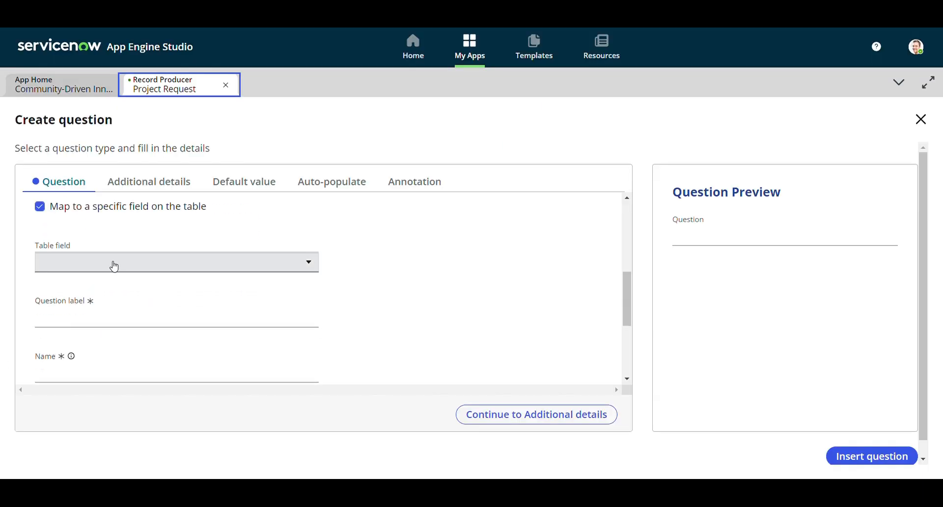
pyautogui.click(114, 266)
pyautogui.scroll(-1, 105, 422)
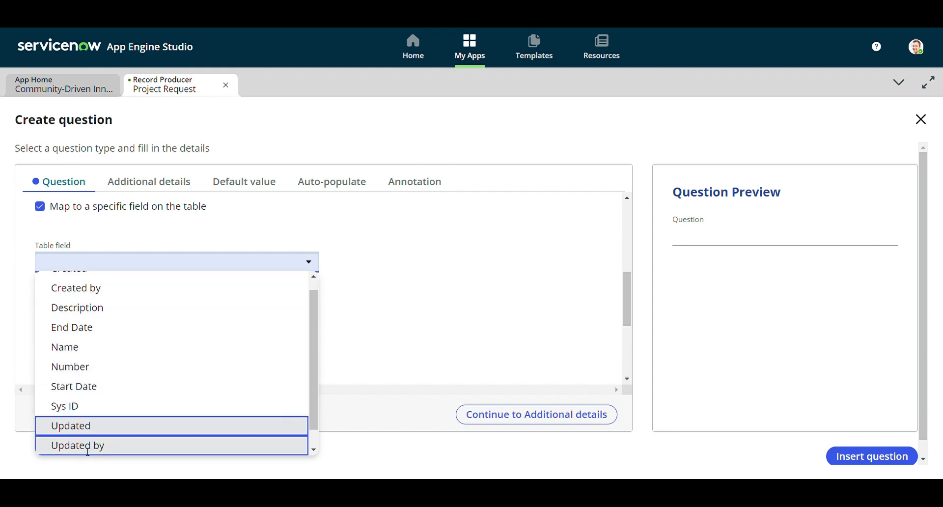
pyautogui.click(89, 354)
# Set the question label to "Please provide a name for your innovation.".
pyautogui.click(158, 324)
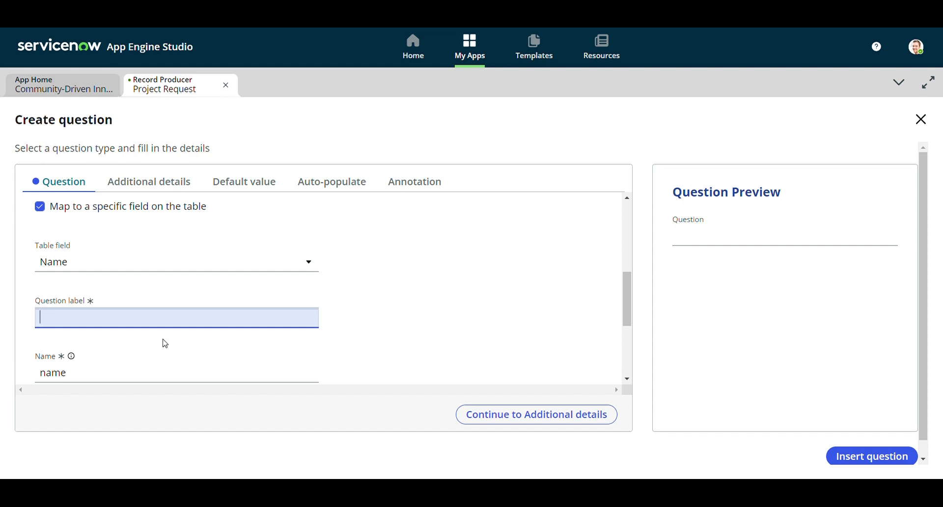
pyautogui.write('Please Provide')
pyautogui.press('BackSpace')
pyautogui.press('BackSpace')
pyautogui.press('BackSpace')
pyautogui.press('BackSpace')
pyautogui.press('BackSpace')
pyautogui.press('BackSpace')
pyautogui.write('provide a n')
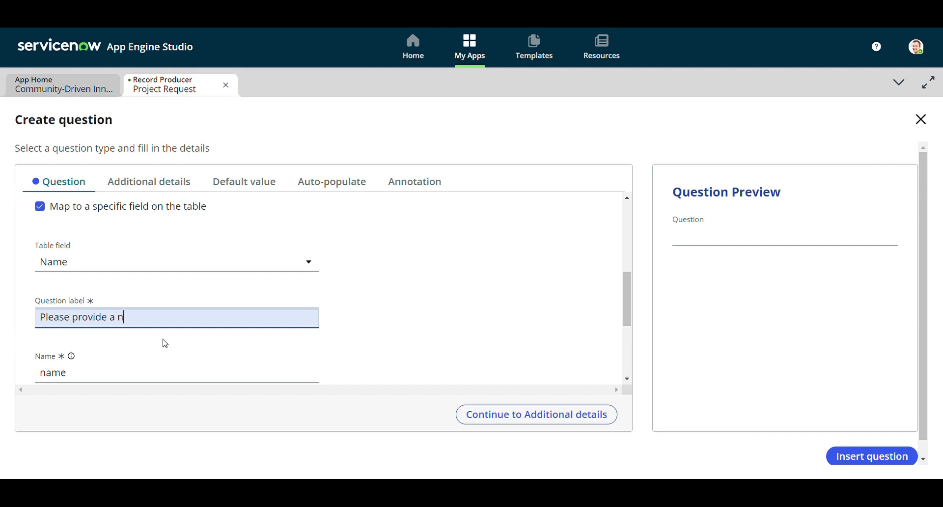
pyautogui.write('ame for toour innovation.')
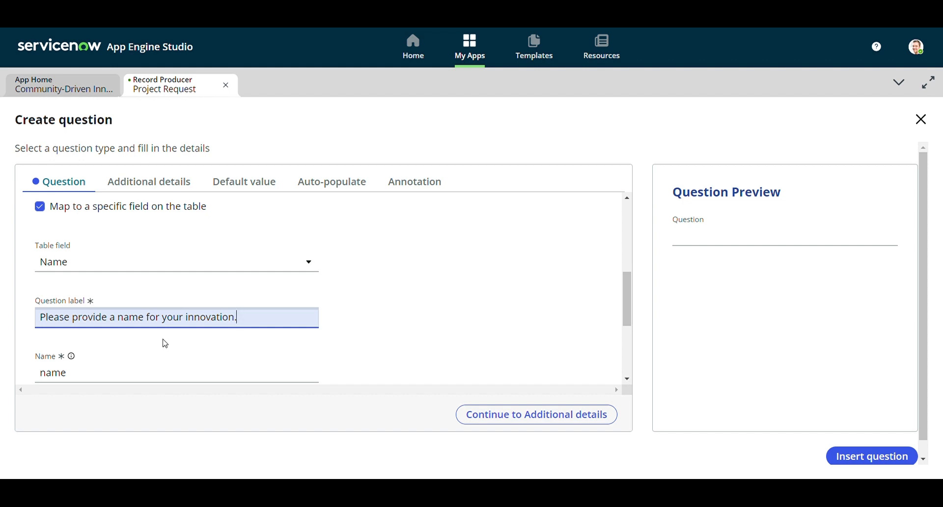
pyautogui.scroll(-3, 165, 343)
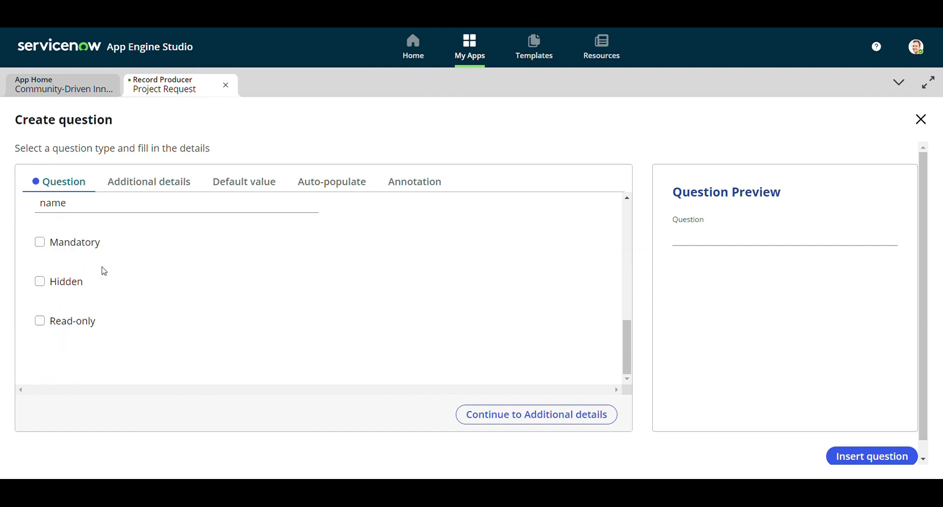
# Make the innovation name question mandatory.
pyautogui.scroll(1, 101, 270)
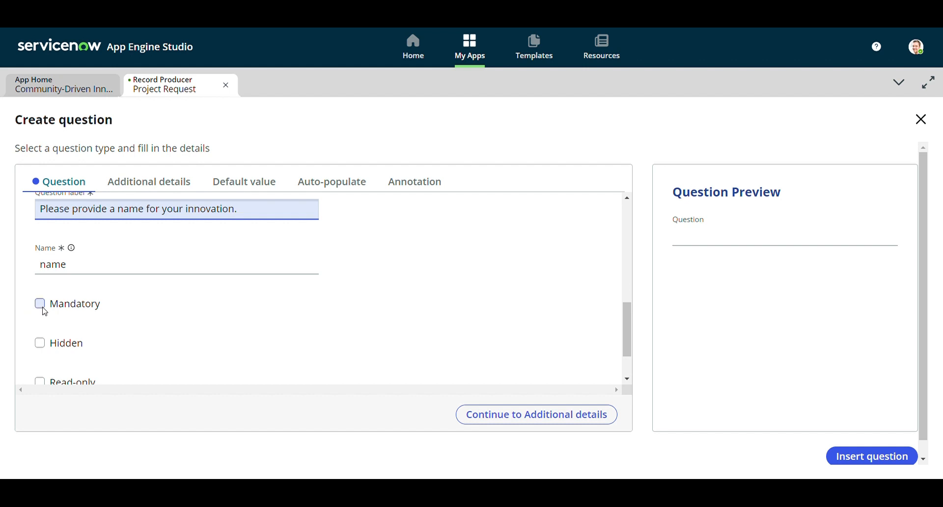
pyautogui.click(41, 305)
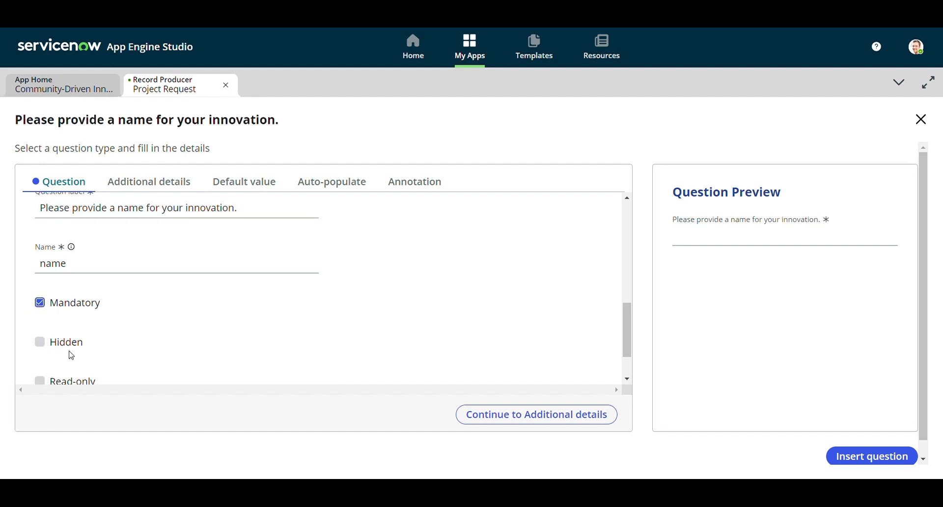
pyautogui.scroll(-1, 71, 355)
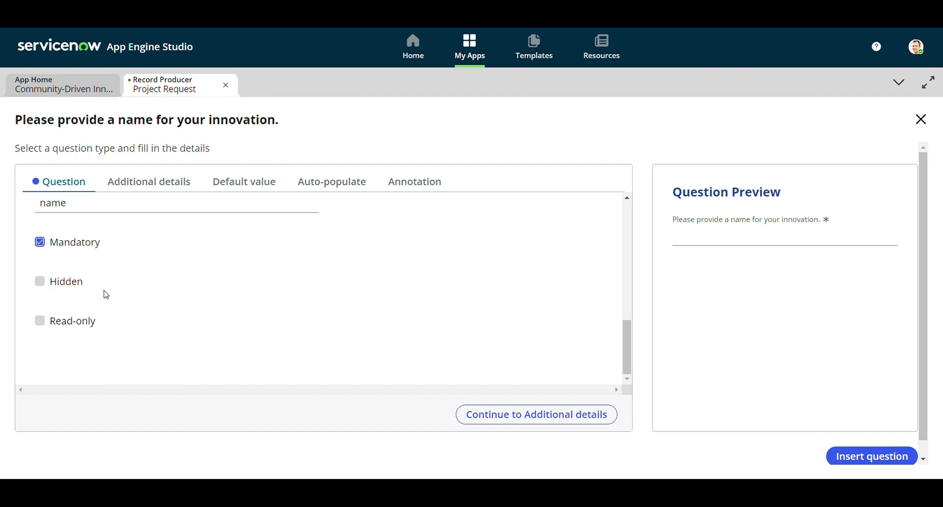
pyautogui.scroll(1, 74, 282)
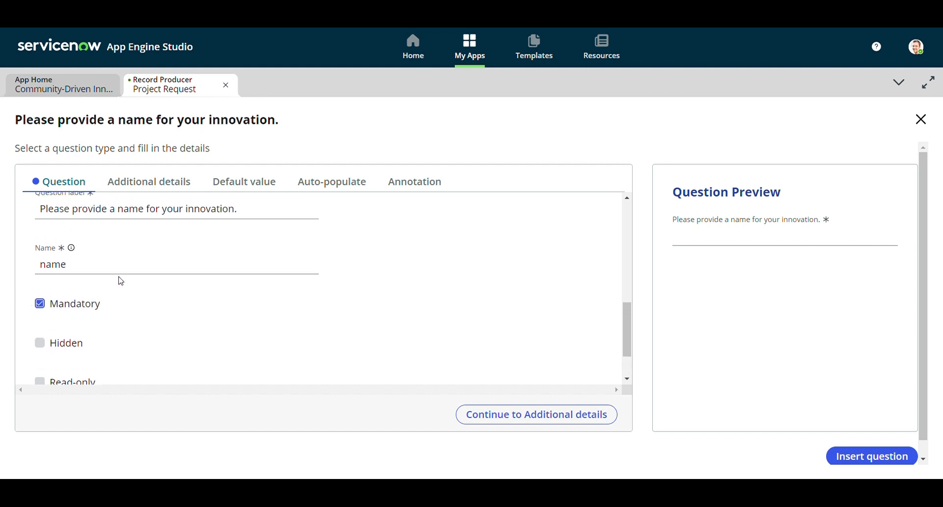
# Go through the name question's additional details, default value, auto-populate and annotation settings without changes, and insert the question.
pyautogui.click(577, 426)
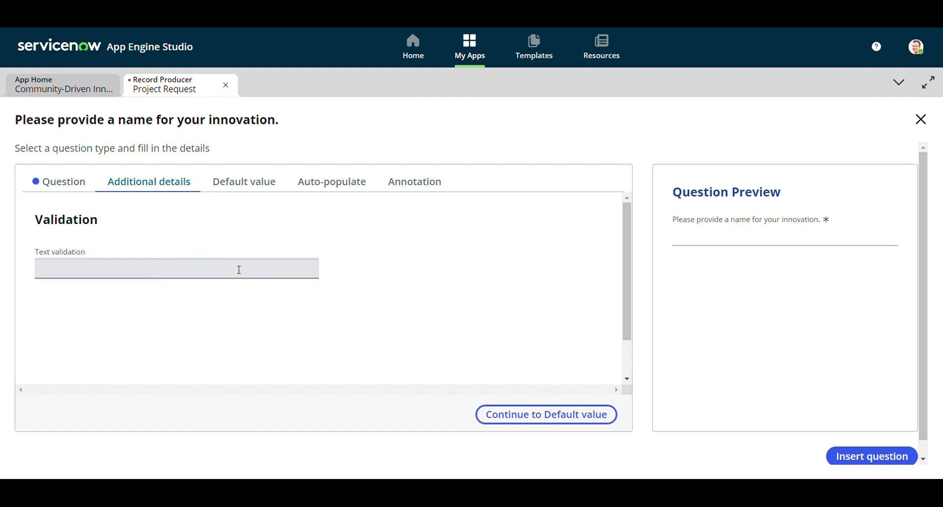
pyautogui.click(549, 421)
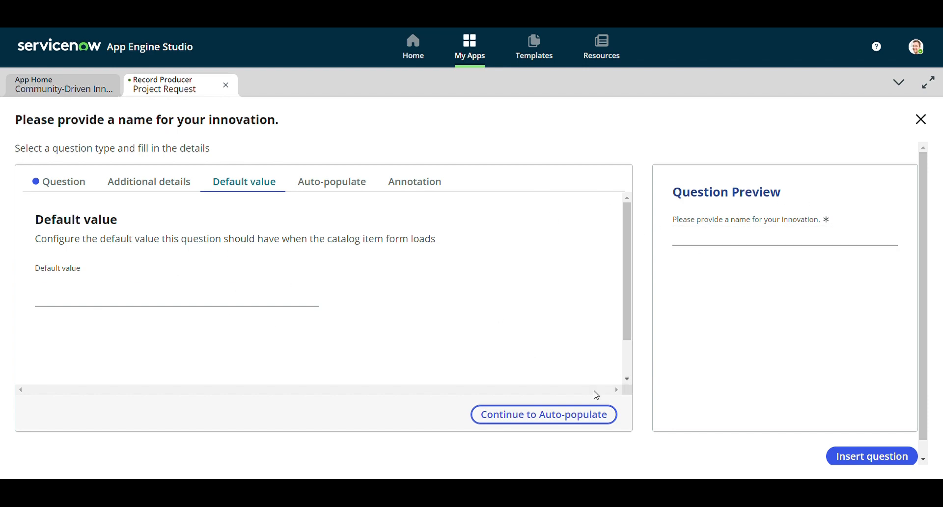
pyautogui.click(582, 414)
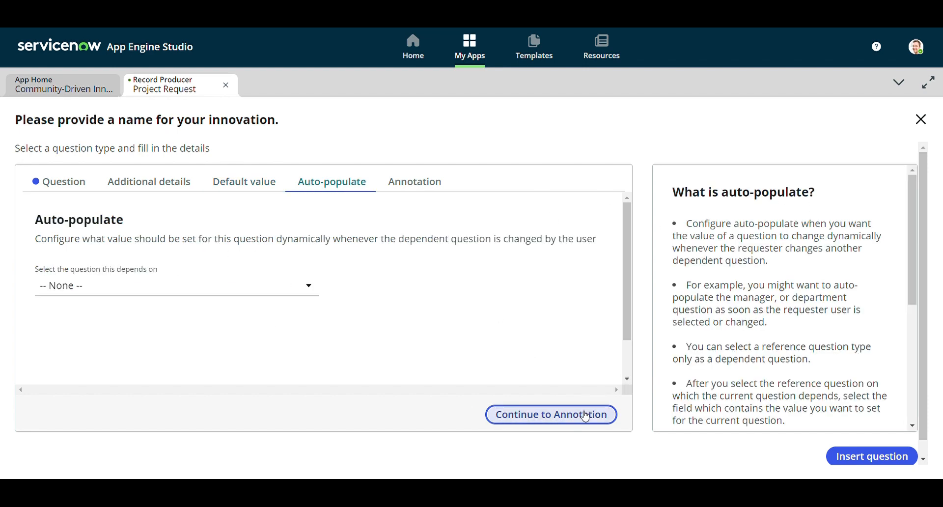
pyautogui.click(586, 416)
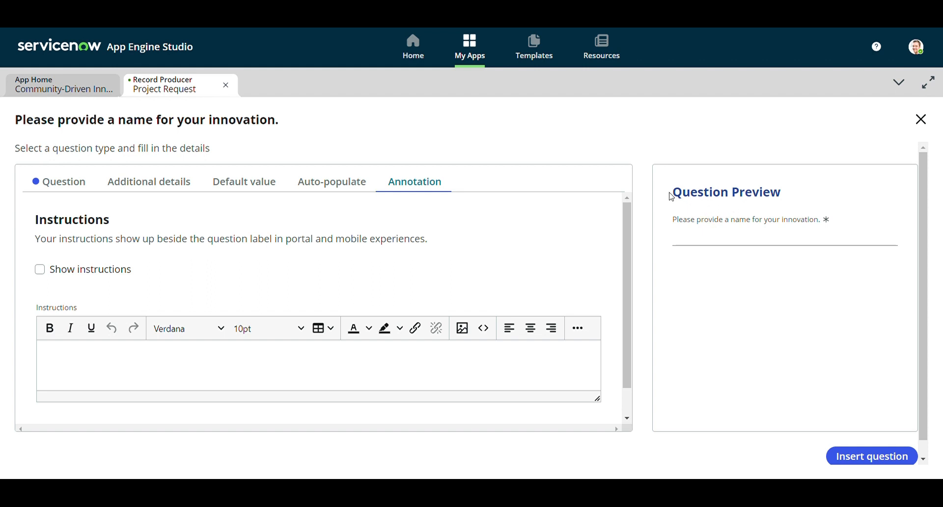
pyautogui.moveTo(672, 197); pyautogui.dragTo(782, 204)
pyautogui.moveTo(671, 220); pyautogui.dragTo(823, 226)
pyautogui.click(828, 225)
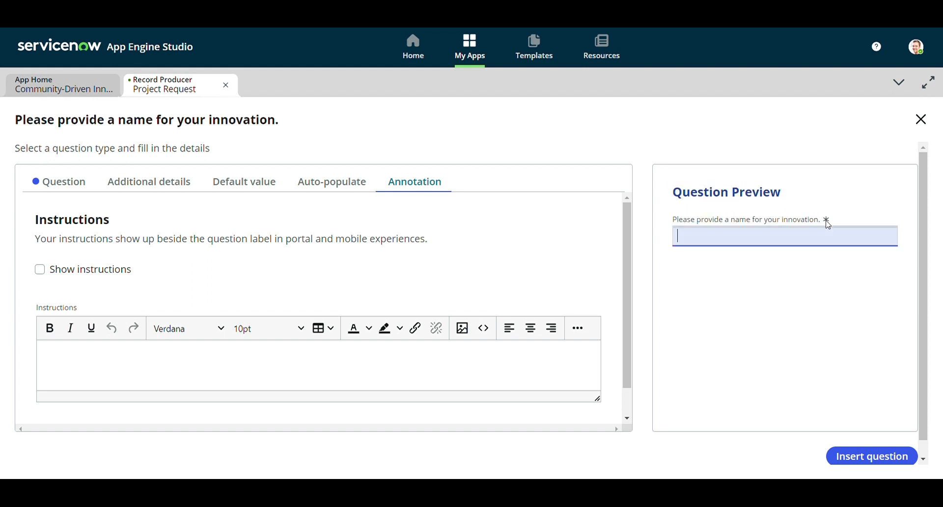
pyautogui.click(870, 456)
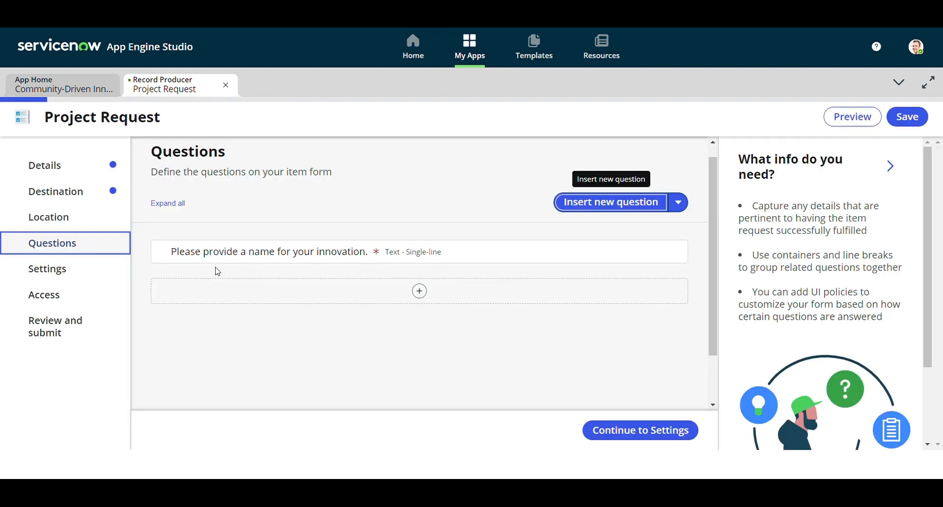
# Start a second question in the Project Request record producer with type Text and subtype Single-line.
pyautogui.click(597, 206)
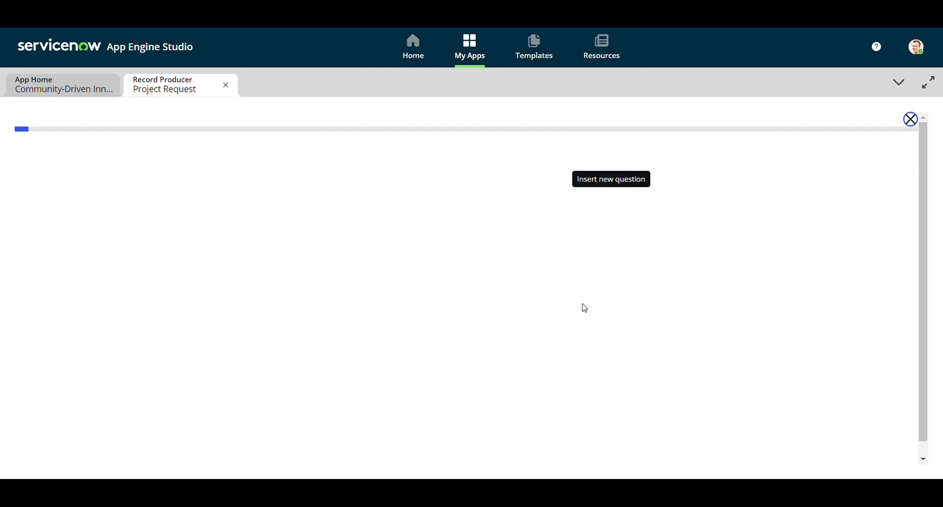
pyautogui.click(221, 287)
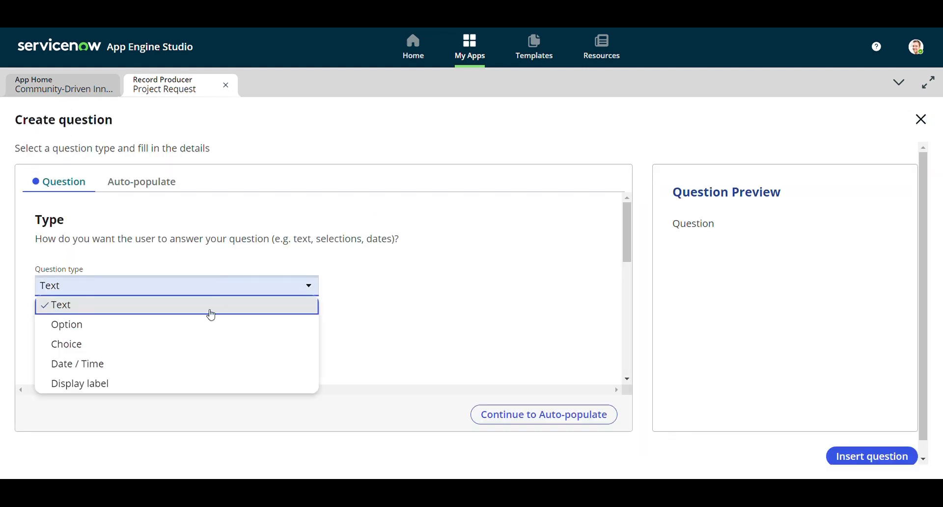
pyautogui.click(177, 304)
pyautogui.click(137, 344)
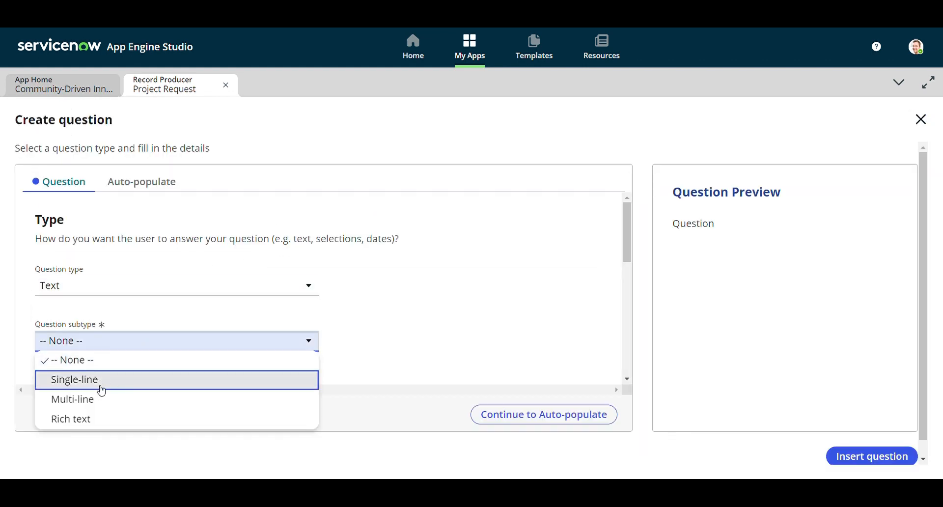
pyautogui.click(98, 381)
# Enable mapping the second question to a specific table field and choose the Description field.
pyautogui.scroll(-3, 112, 347)
pyautogui.click(40, 268)
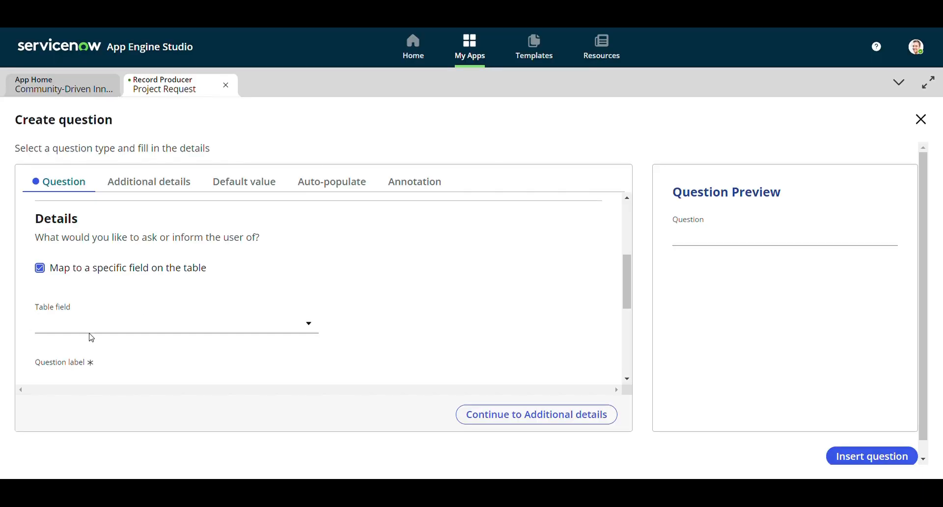
pyautogui.click(90, 328)
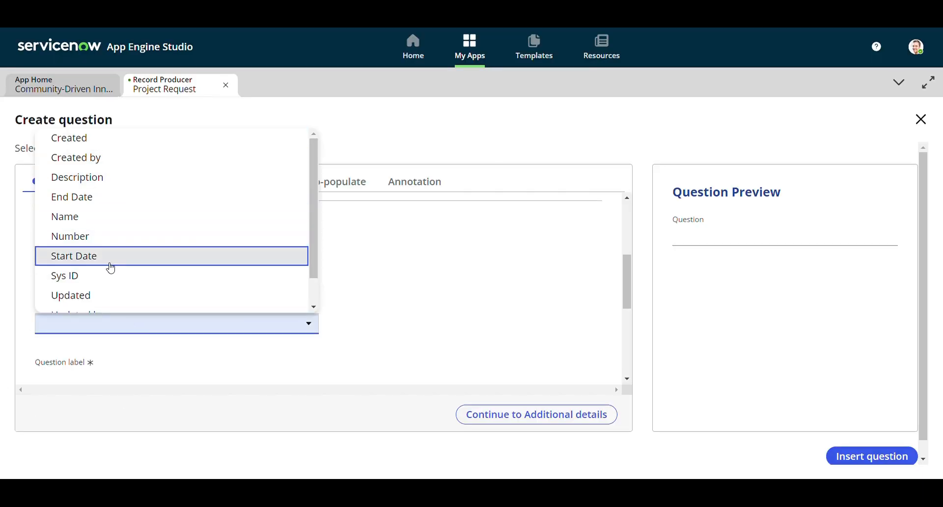
pyautogui.scroll(-1, 111, 268)
pyautogui.scroll(1, 111, 268)
pyautogui.click(96, 172)
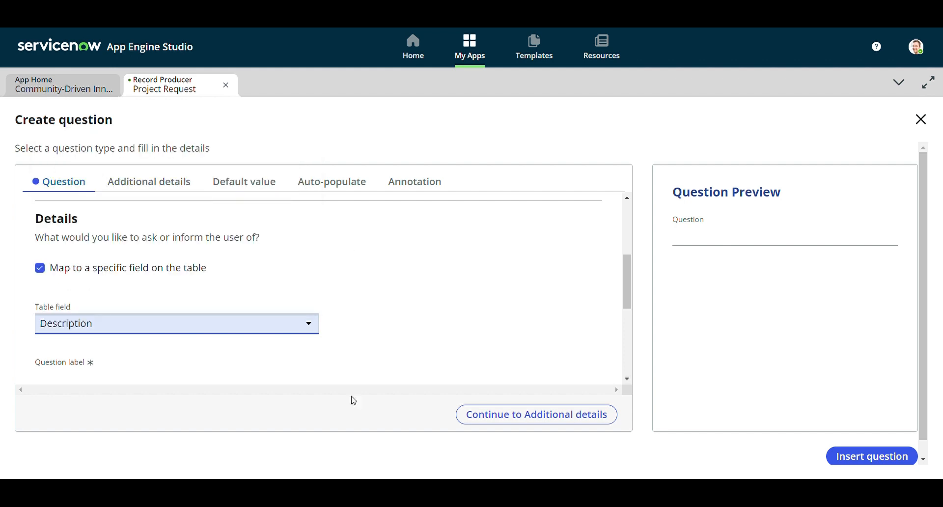
# Set the question label to "Please provide a detailed description regarding your innovation.".
pyautogui.scroll(-1, 111, 324)
pyautogui.click(111, 320)
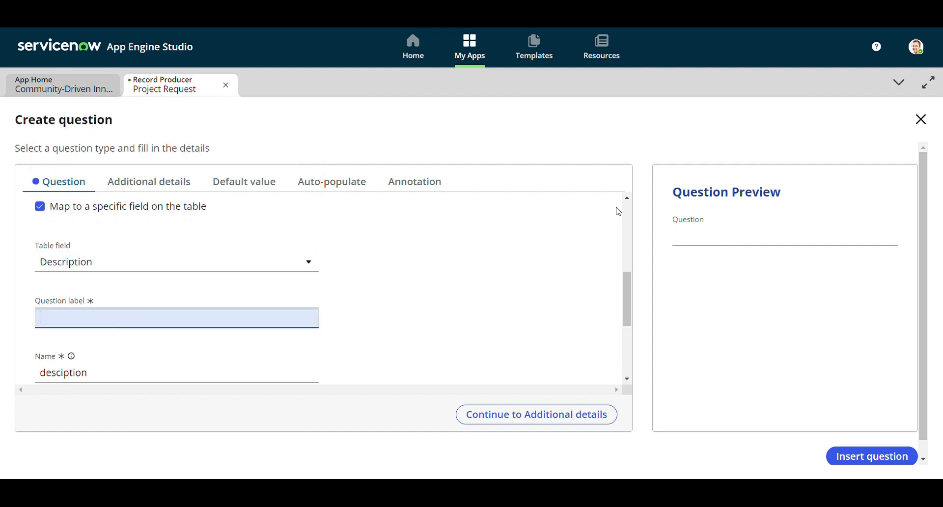
pyautogui.write('Please provide a deta')
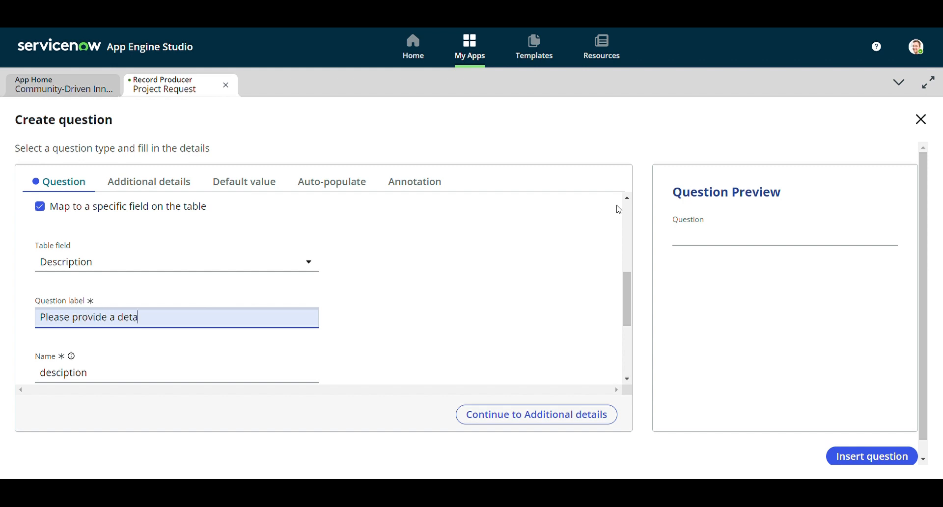
pyautogui.write('iled description regarding')
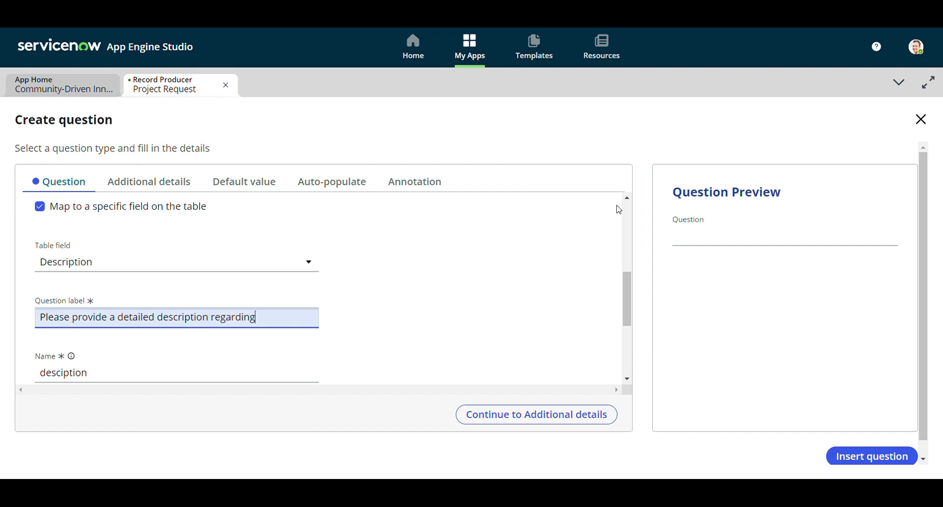
pyautogui.write(' your innovation')
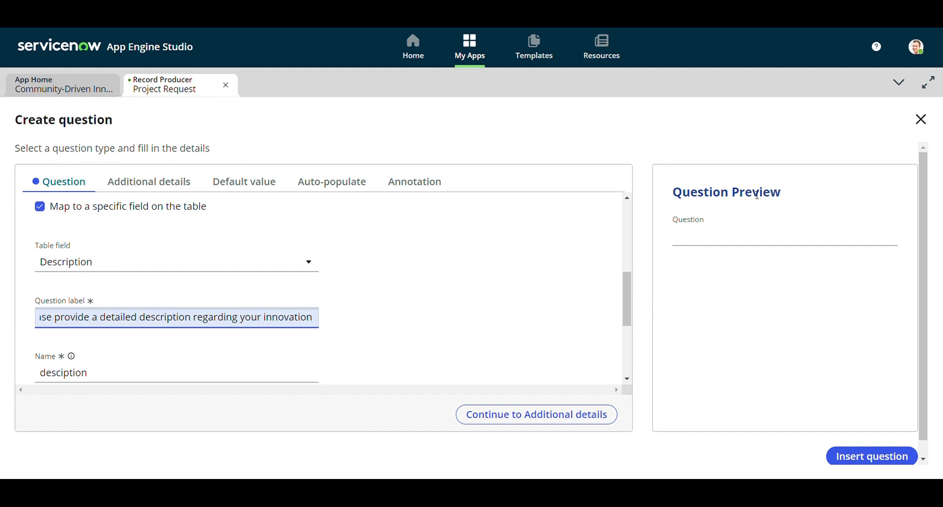
pyautogui.click(396, 267)
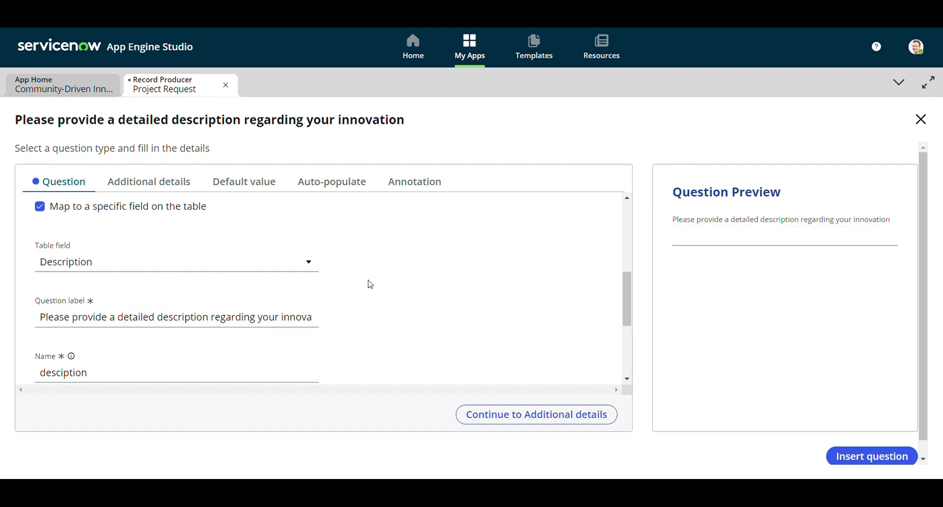
pyautogui.press('Right')
pyautogui.press('Right')
pyautogui.press('Right')
pyautogui.press('Right')
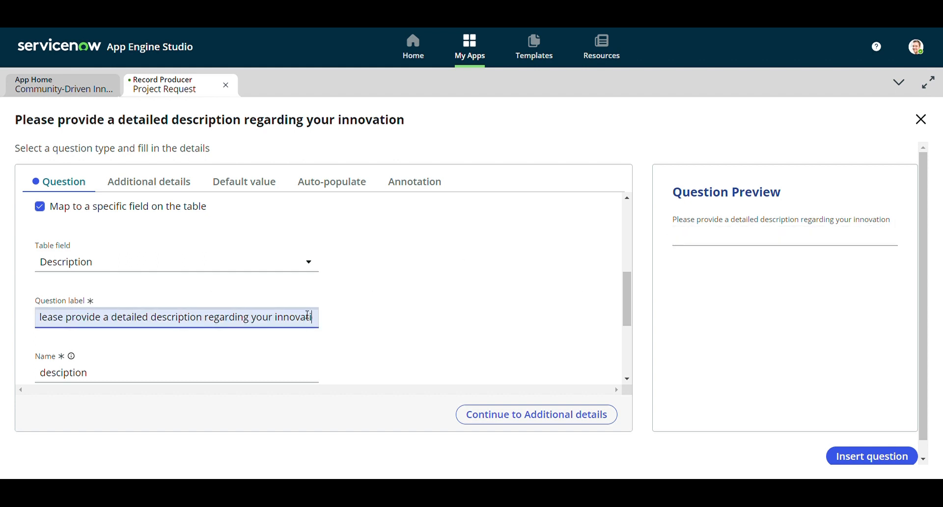
pyautogui.write('.')
# Make the detailed description question mandatory, keeping its prefilled name.
pyautogui.scroll(-2, 307, 314)
pyautogui.scroll(-2, 308, 315)
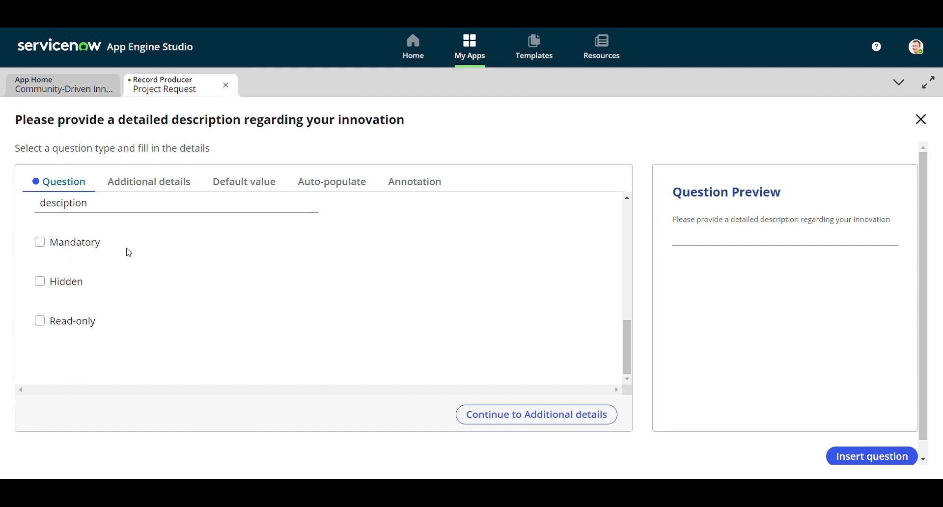
pyautogui.scroll(3, 63, 248)
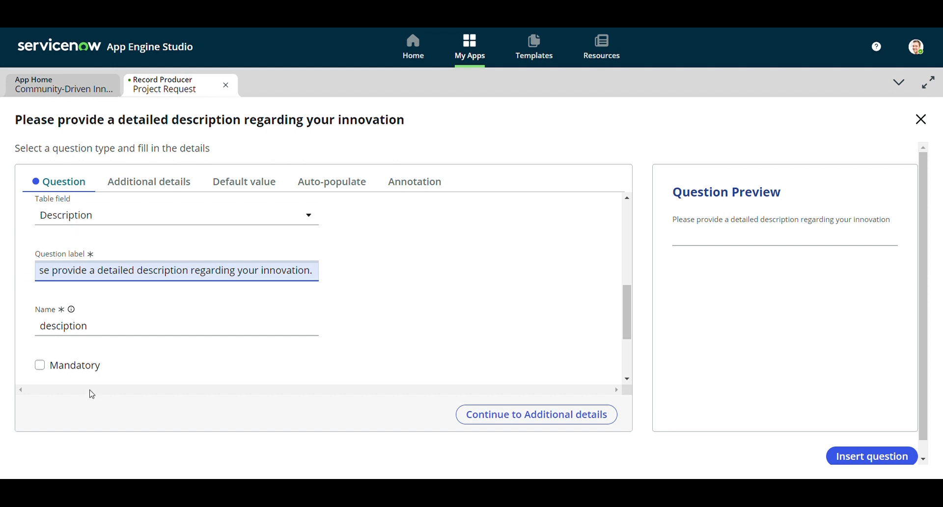
pyautogui.click(40, 327)
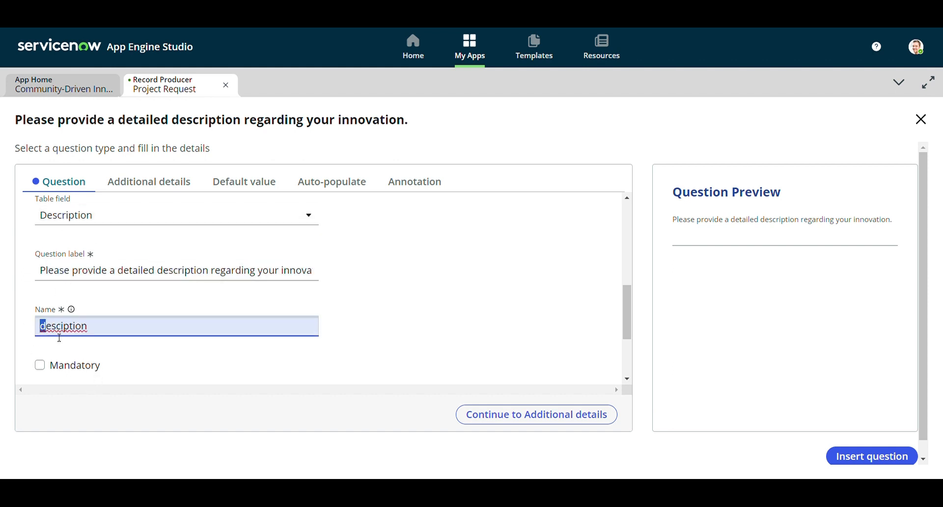
pyautogui.click(133, 346)
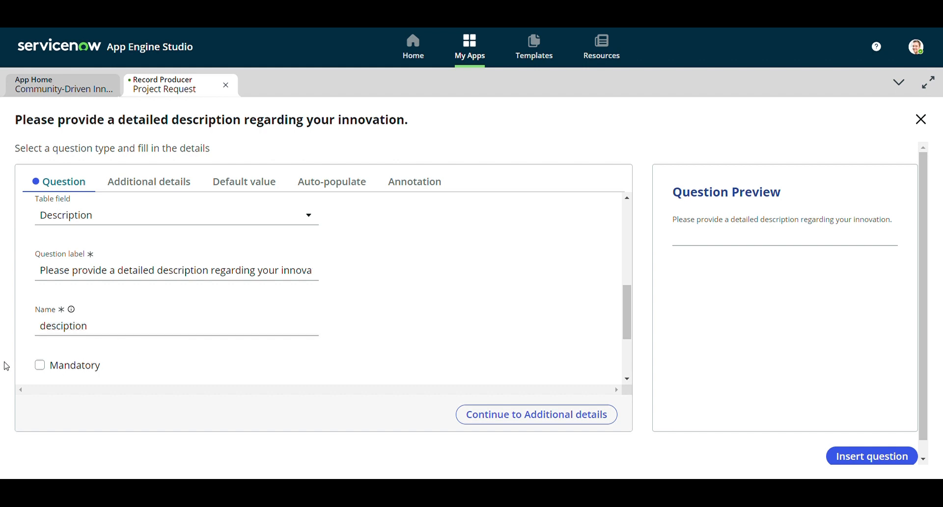
pyautogui.scroll(-1, 63, 359)
pyautogui.scroll(-3, 63, 360)
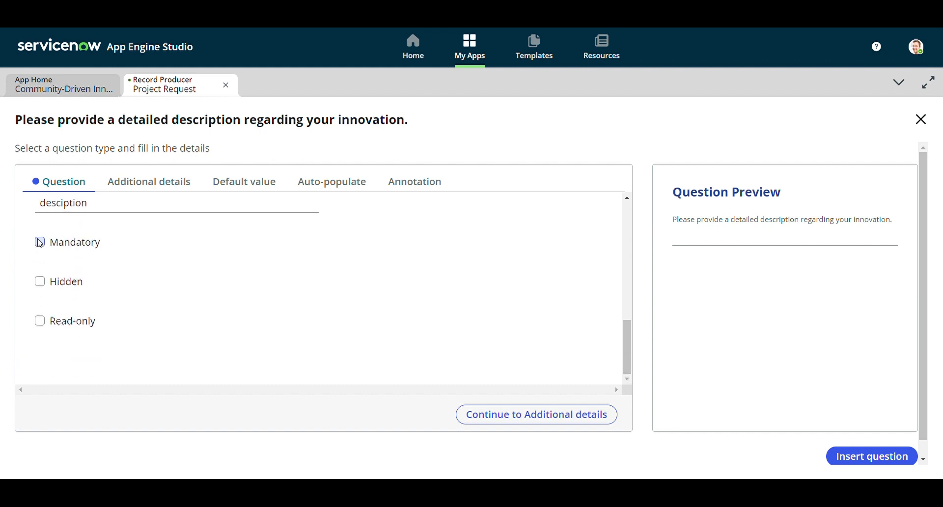
pyautogui.click(40, 242)
# Advance through the description question's remaining settings without changes and insert it into the record producer.
pyautogui.click(491, 418)
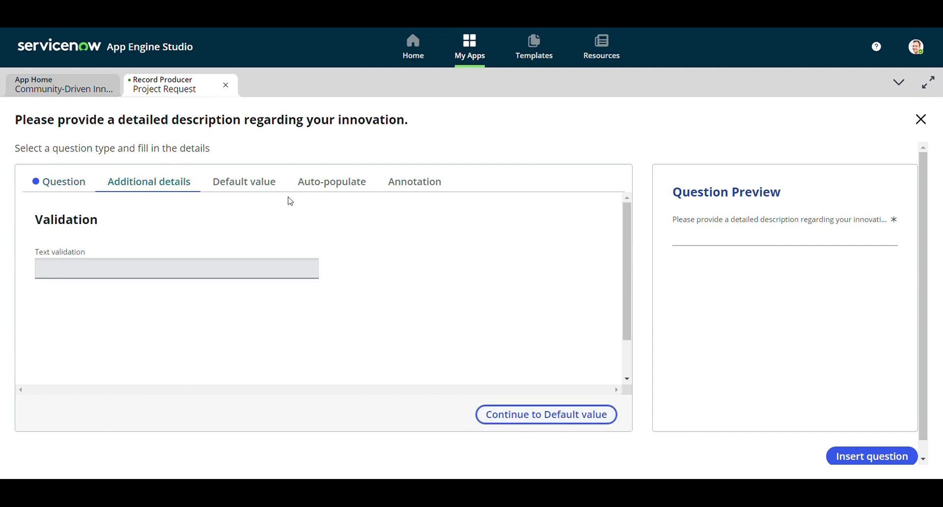
pyautogui.click(556, 423)
pyautogui.click(556, 424)
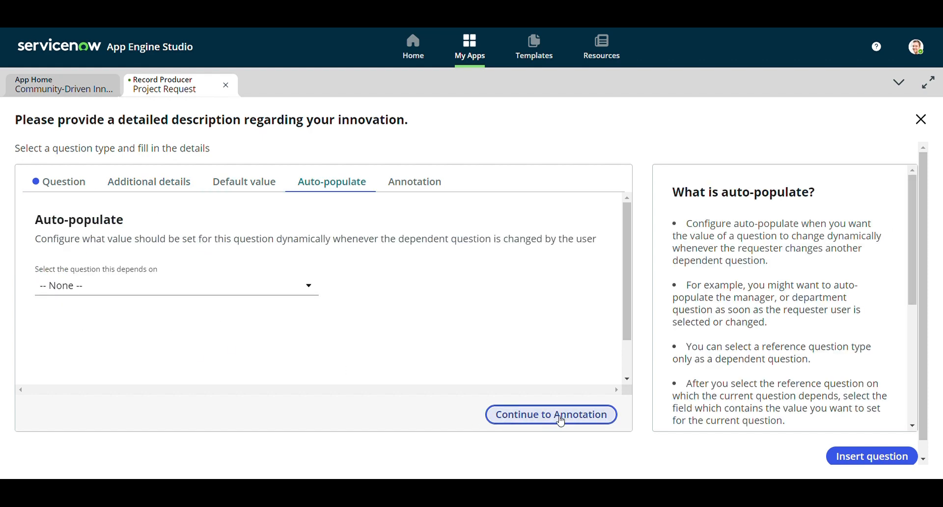
pyautogui.click(561, 421)
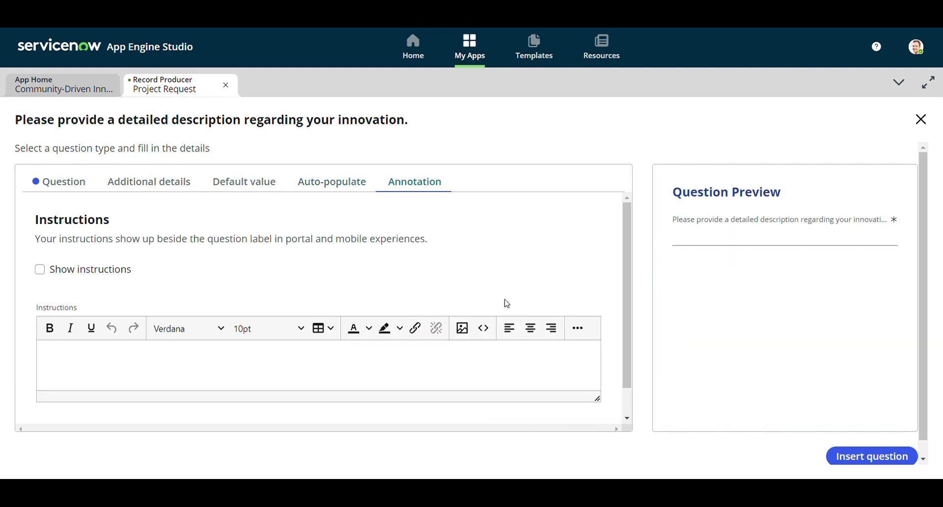
pyautogui.click(872, 456)
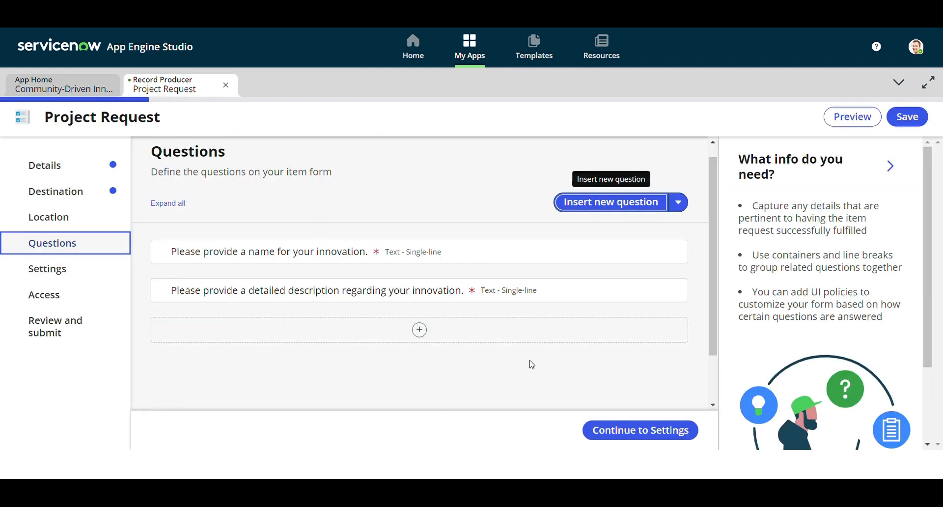
# Add a third question below the description question, with type Date / Time and subtype Date.
pyautogui.click(419, 329)
pyautogui.click(343, 177)
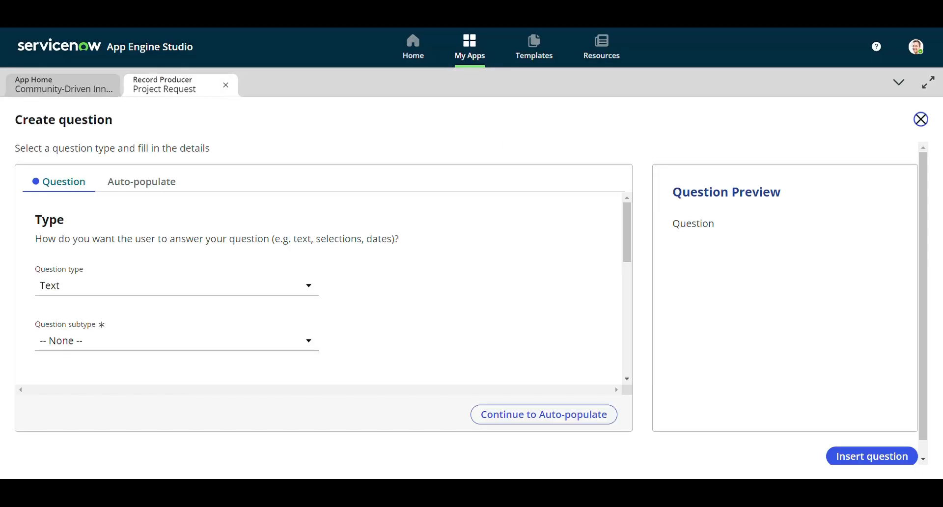
pyautogui.click(139, 290)
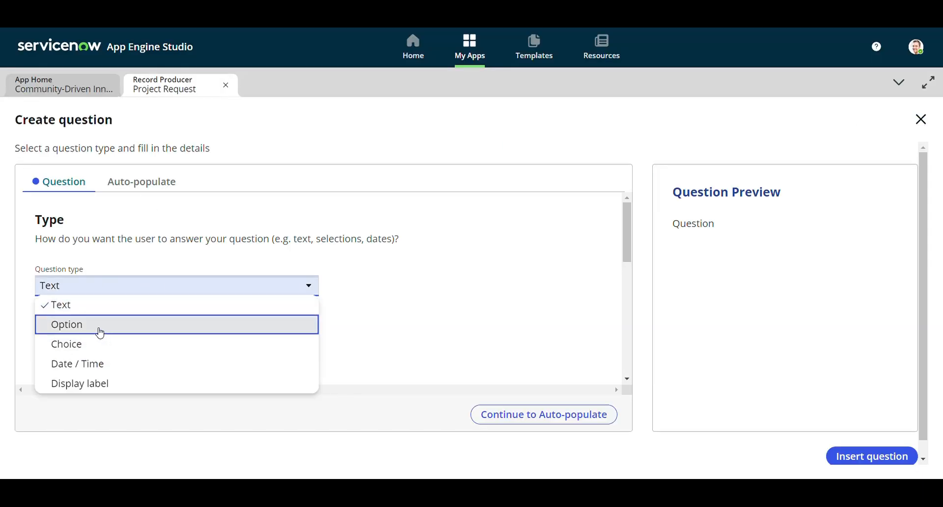
pyautogui.click(90, 374)
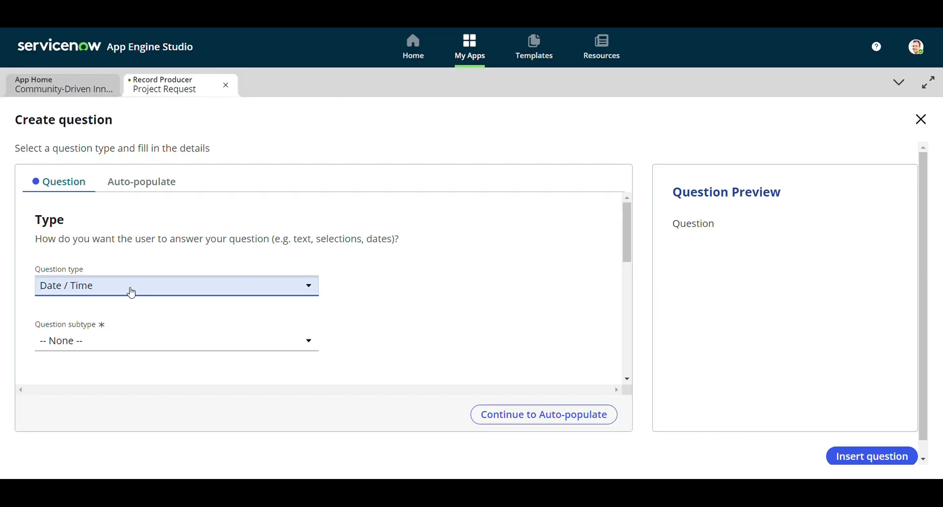
pyautogui.click(103, 342)
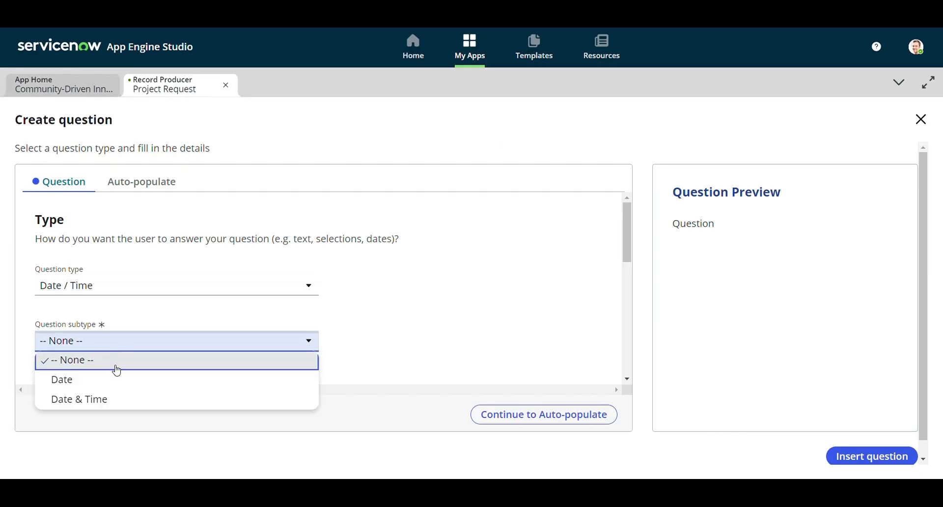
pyautogui.click(86, 383)
# Enable mapping the third question to a specific table field and choose the Start Date field.
pyautogui.scroll(-3, 80, 383)
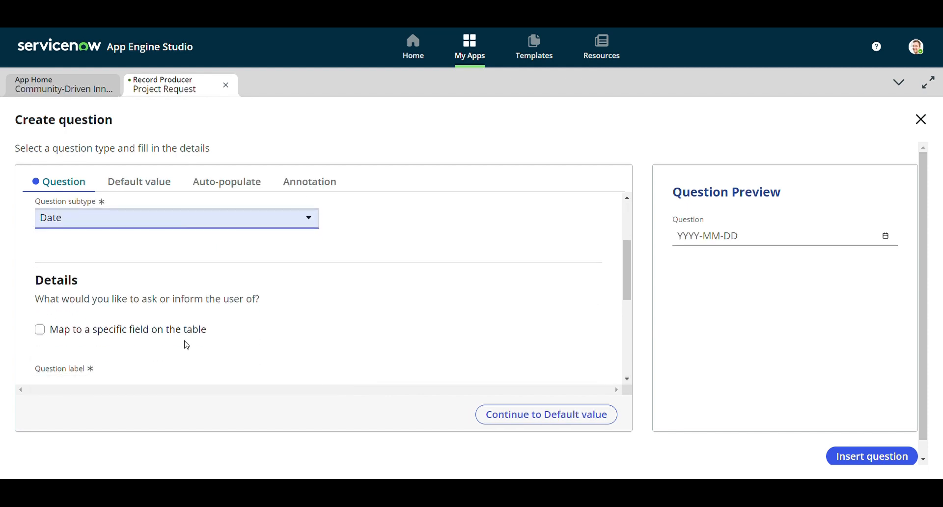
pyautogui.scroll(-3, 74, 338)
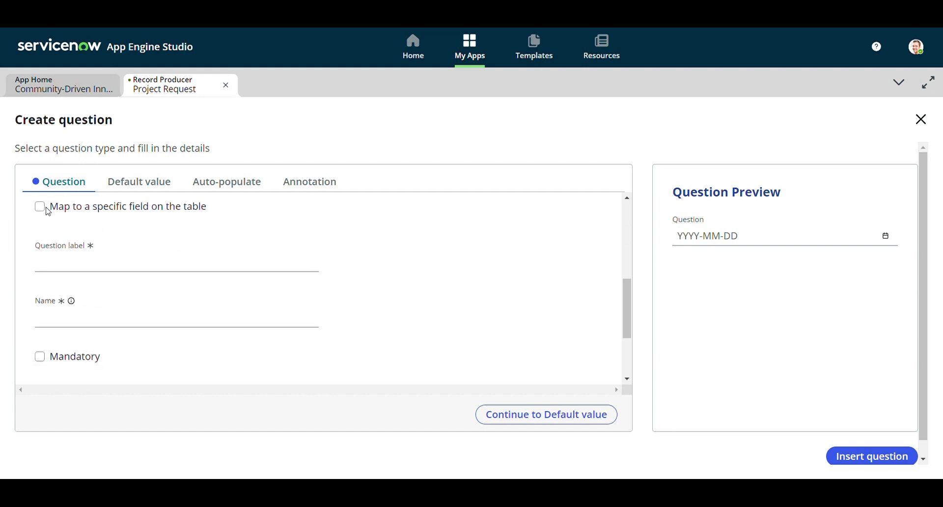
pyautogui.click(43, 208)
pyautogui.click(74, 262)
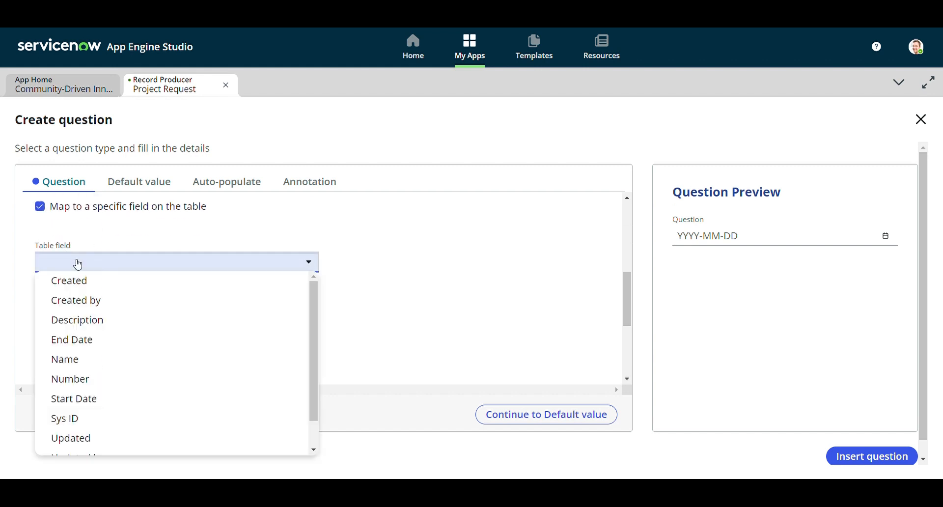
pyautogui.click(121, 399)
pyautogui.scroll(1, 155, 282)
pyautogui.scroll(-1, 148, 294)
# Set the question label to "What is the projects estimated start date ?".
pyautogui.click(142, 320)
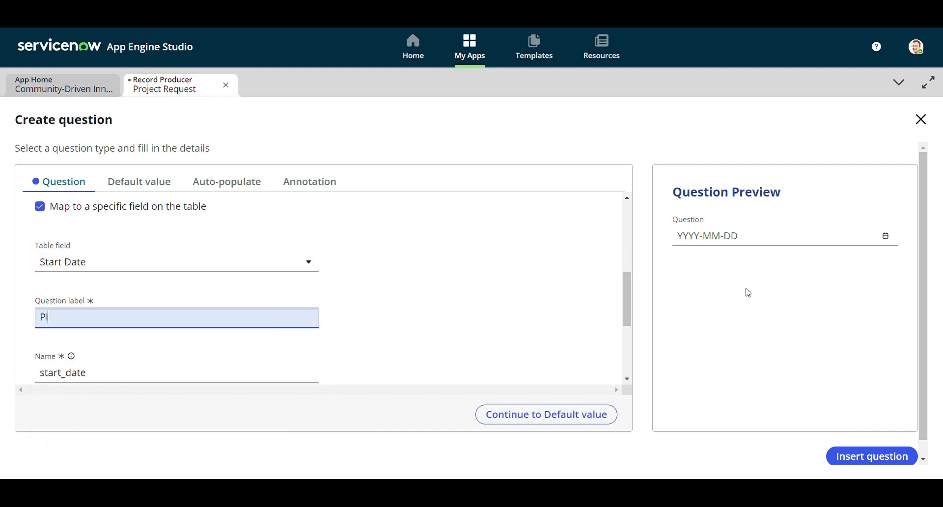
pyautogui.write('What is the projects es')
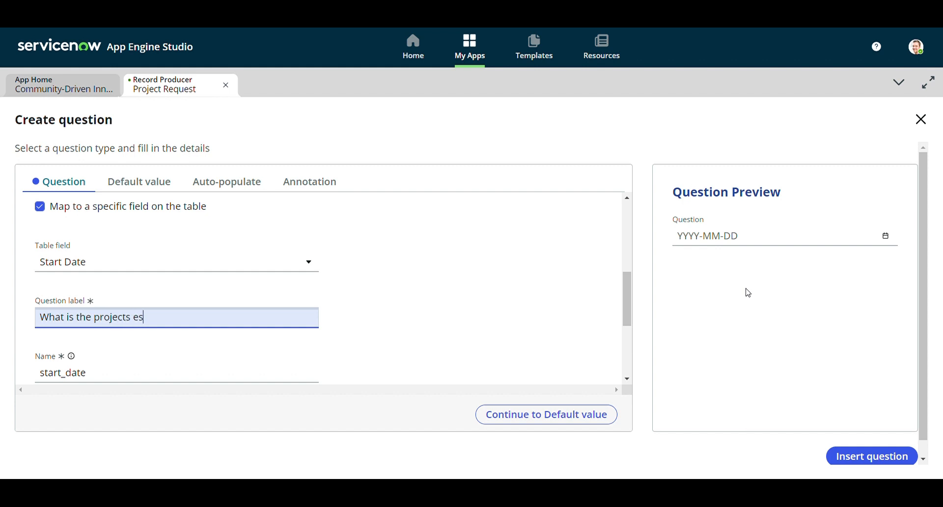
pyautogui.write('timated start date ?')
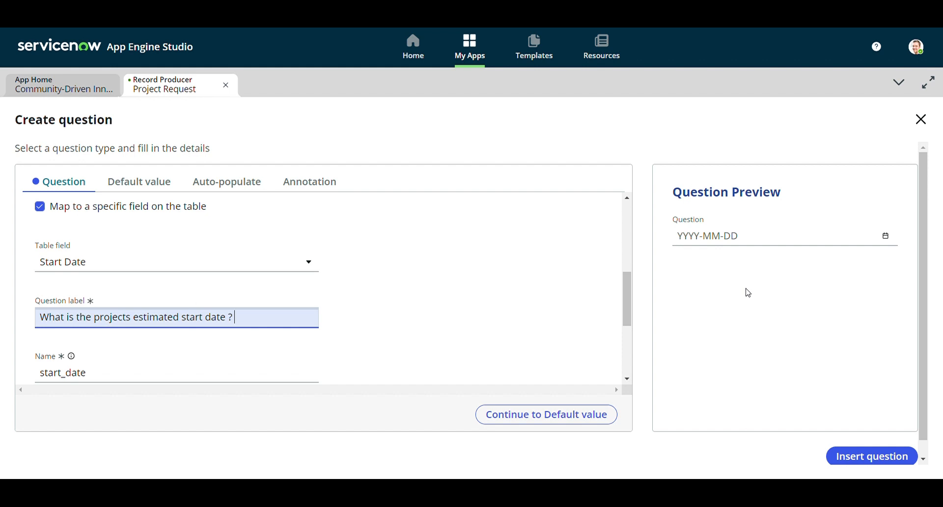
# Make the estimated start date question mandatory, keeping its prefilled name.
pyautogui.scroll(-3, 280, 337)
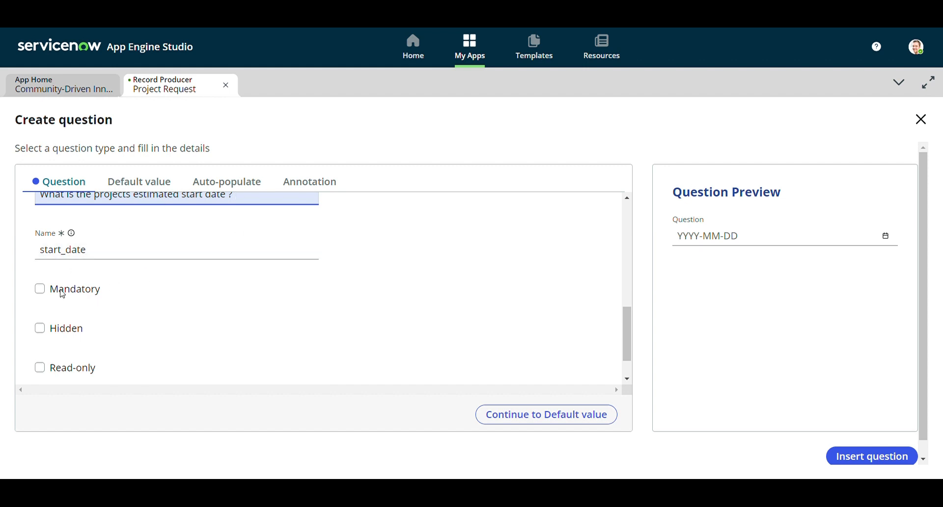
pyautogui.scroll(3, 62, 293)
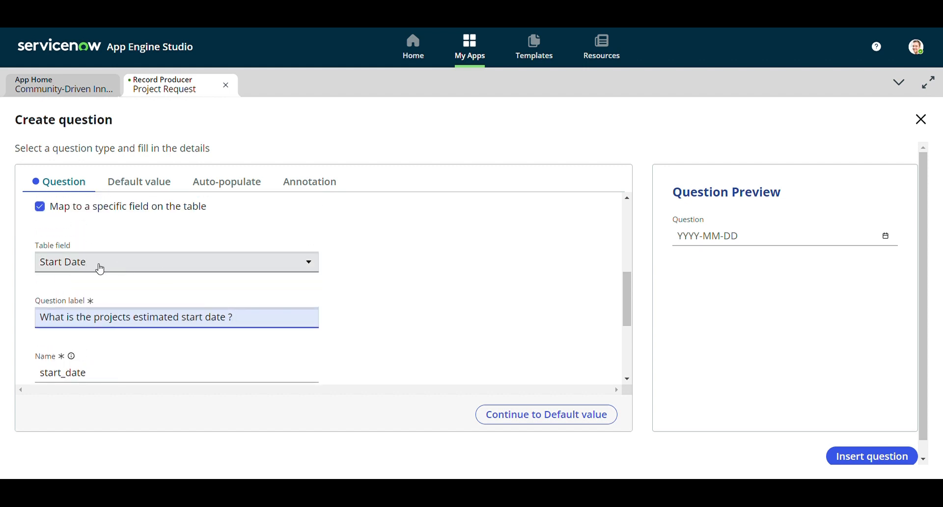
pyautogui.scroll(-3, 114, 269)
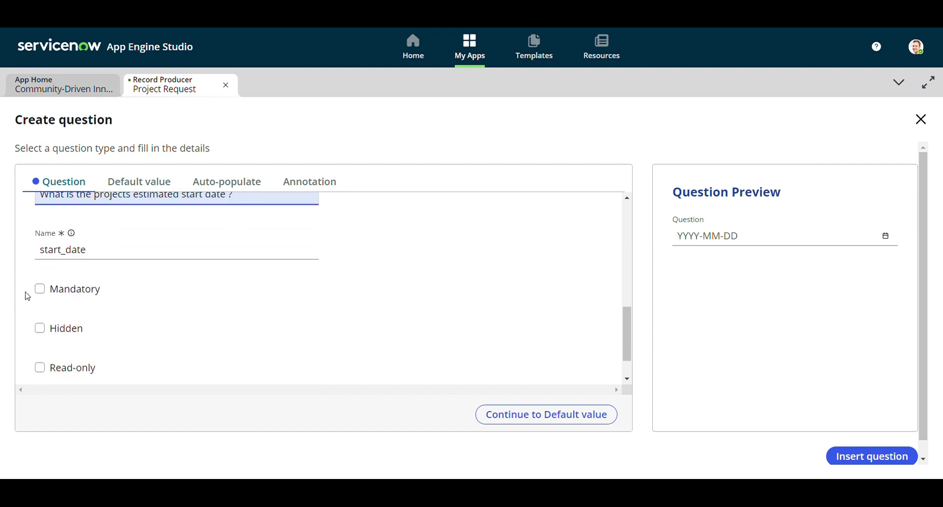
pyautogui.click(42, 290)
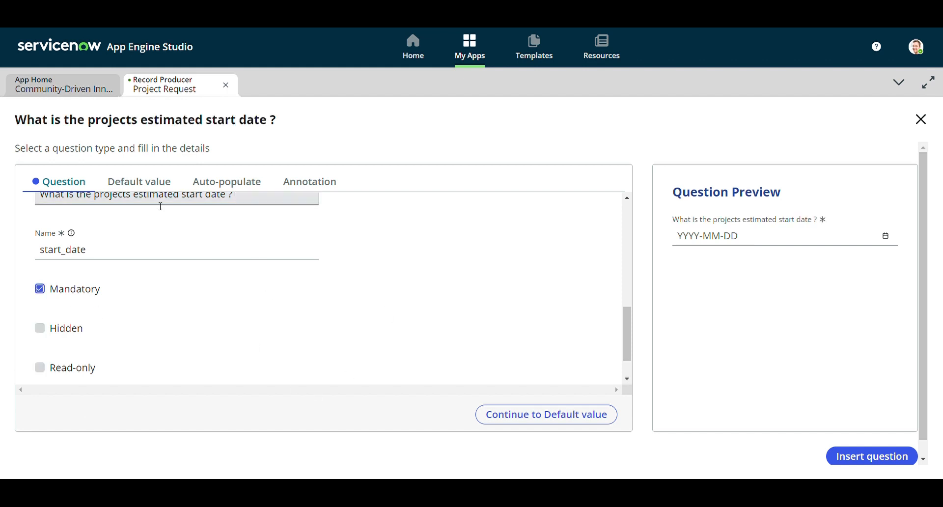
# Leave the default value and auto-populate settings empty, and show the instructions "Accurate date not needed" for the start date question.
pyautogui.click(529, 422)
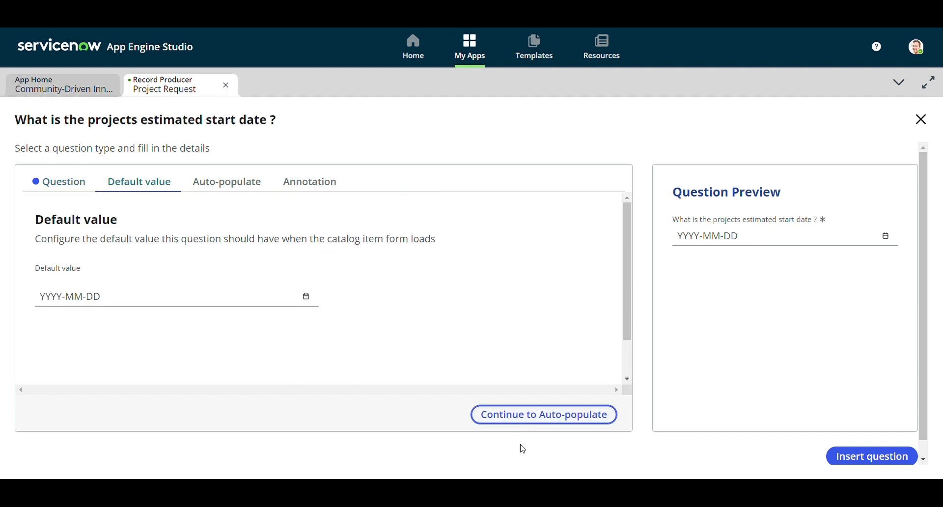
pyautogui.click(556, 420)
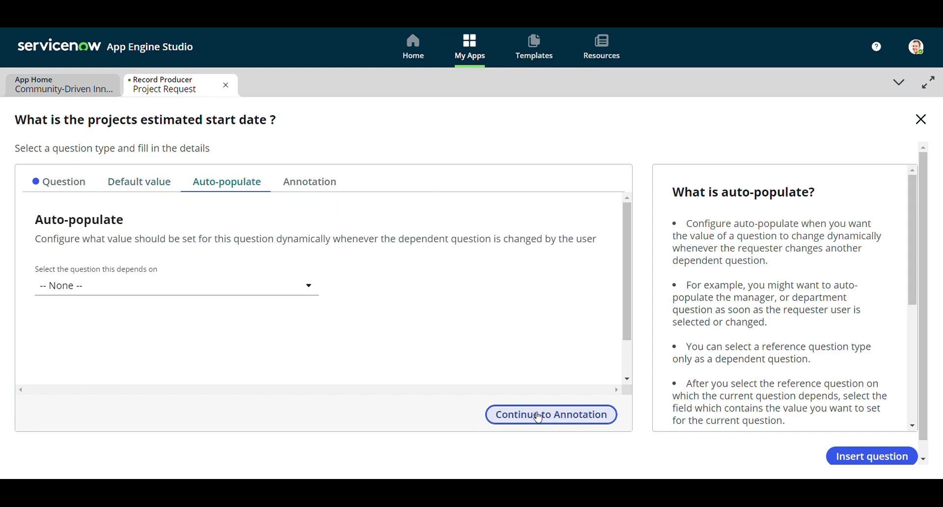
pyautogui.click(565, 418)
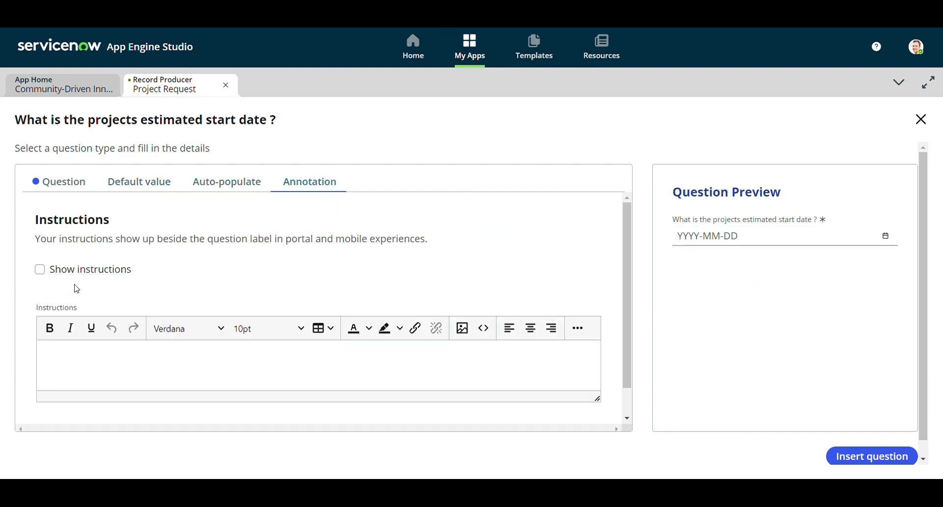
pyautogui.click(40, 270)
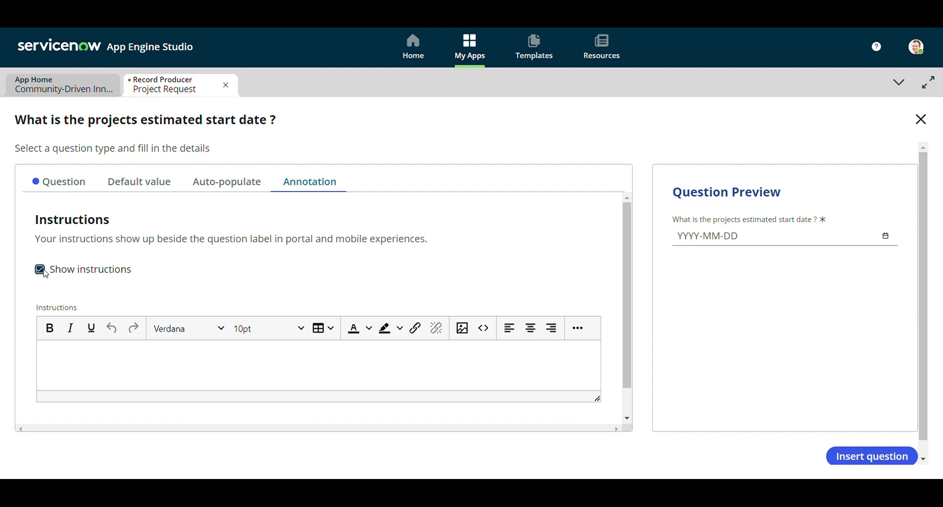
pyautogui.click(182, 357)
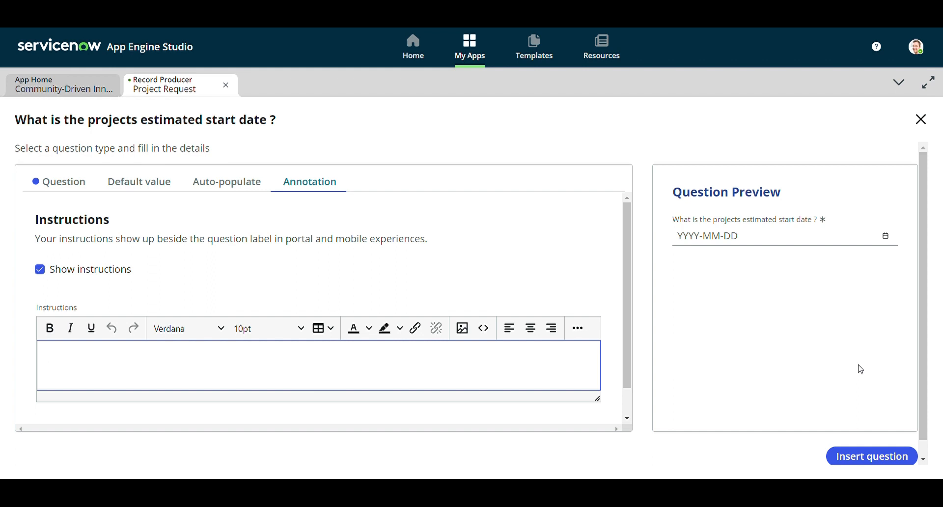
pyautogui.write('Pl')
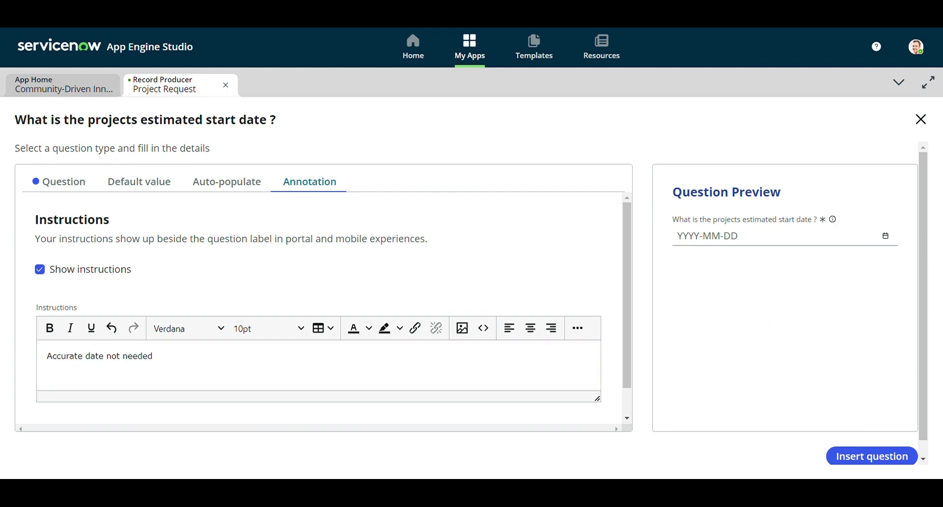
# Check the instructions in the question preview and insert the start date question into the record producer.
pyautogui.click(262, 285)
pyautogui.click(835, 220)
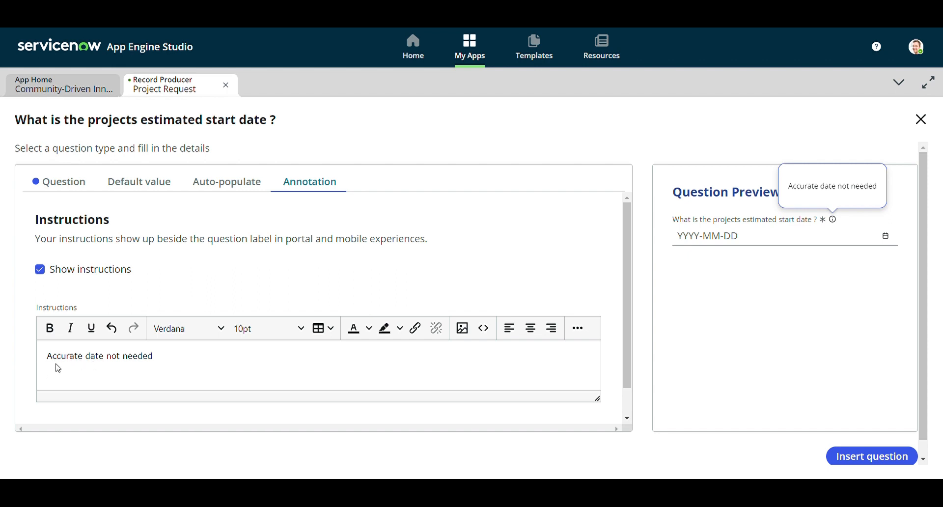
pyautogui.click(878, 274)
pyautogui.click(868, 457)
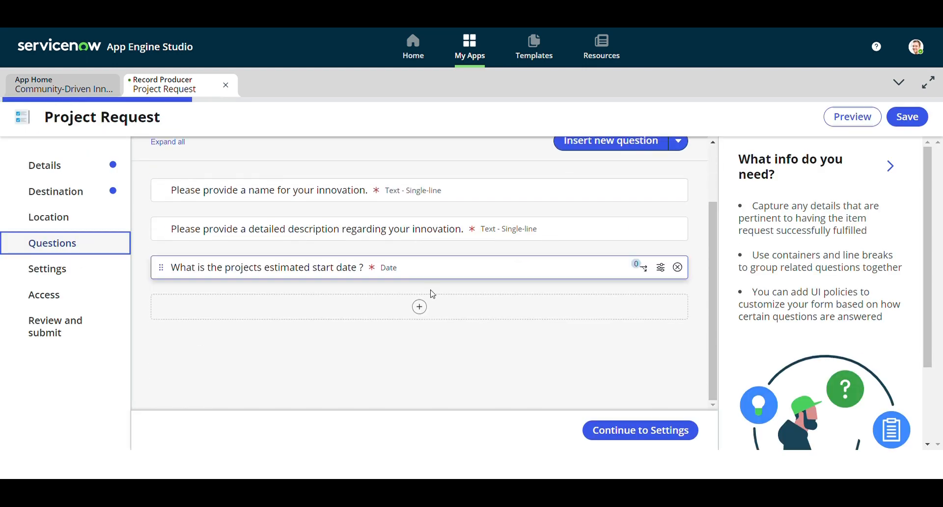
# Add a fourth question below the start date question, with type Date / Time and subtype Date.
pyautogui.click(420, 307)
pyautogui.click(481, 267)
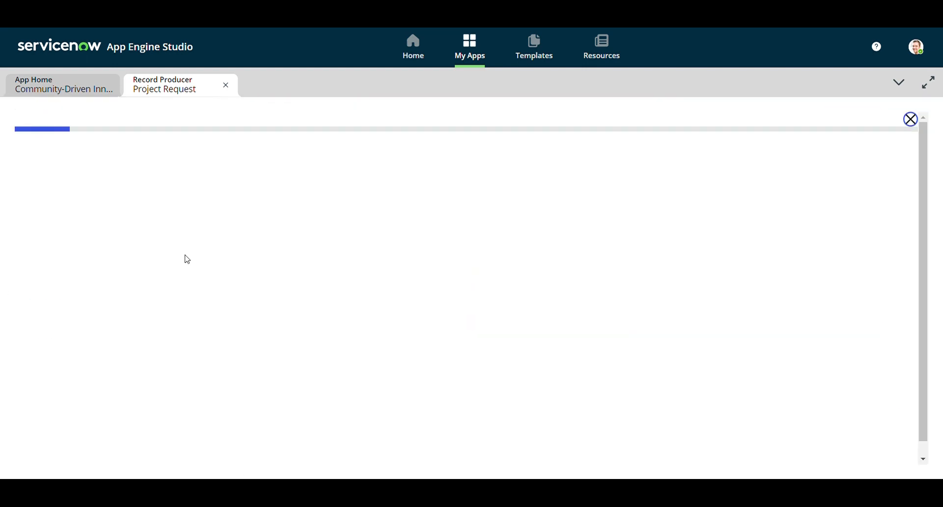
pyautogui.click(108, 278)
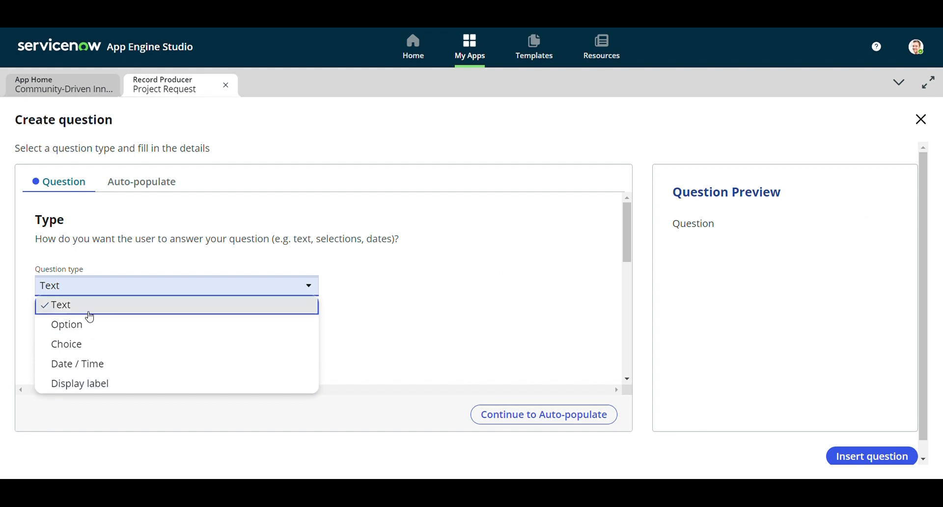
pyautogui.click(95, 364)
pyautogui.click(95, 341)
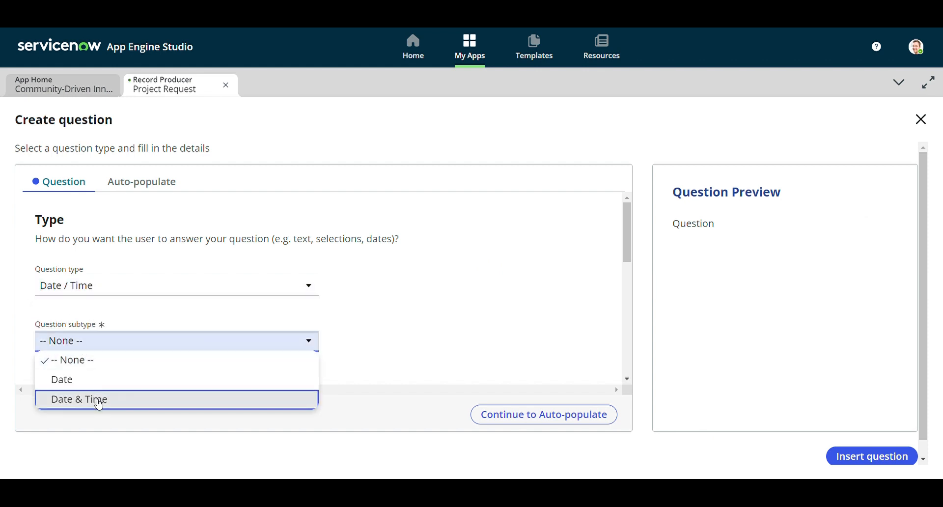
pyautogui.click(97, 380)
# Enable mapping the fourth question to a specific table field and choose the End Date field.
pyautogui.scroll(-3, 119, 305)
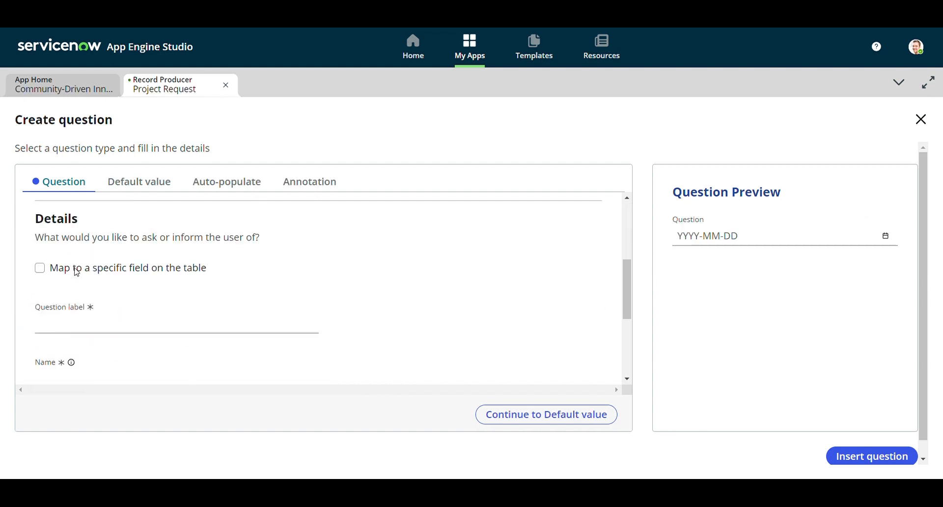
pyautogui.click(40, 268)
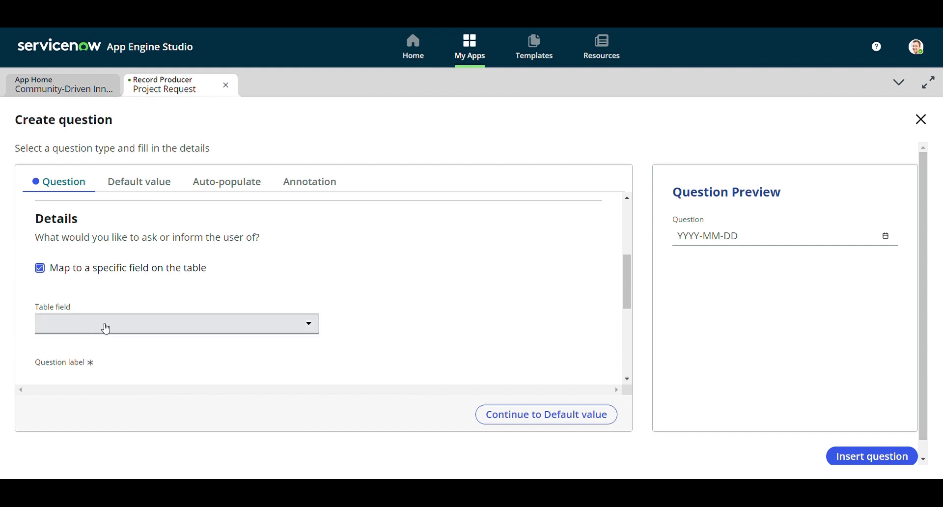
pyautogui.click(106, 328)
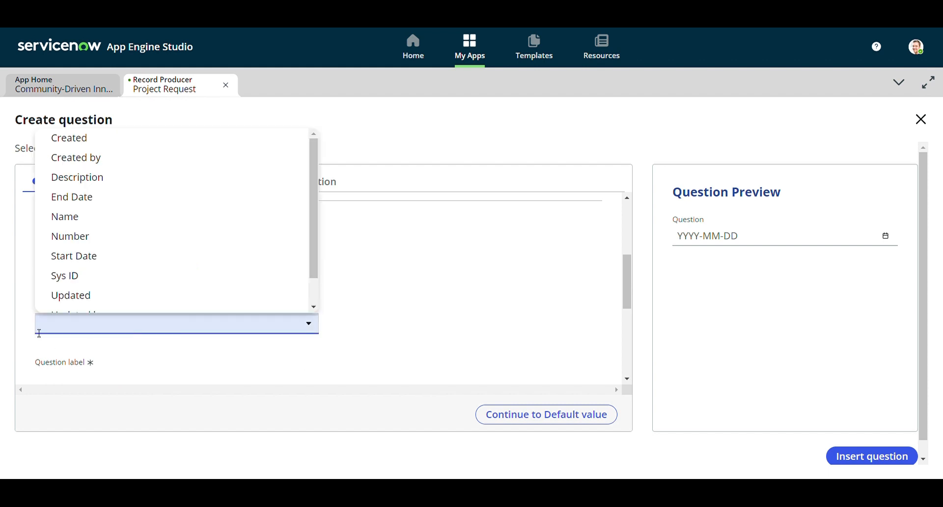
pyautogui.click(109, 196)
# Set the question label to "Please provide with the estimated end date for your project?".
pyautogui.scroll(-2, 66, 298)
pyautogui.click(54, 255)
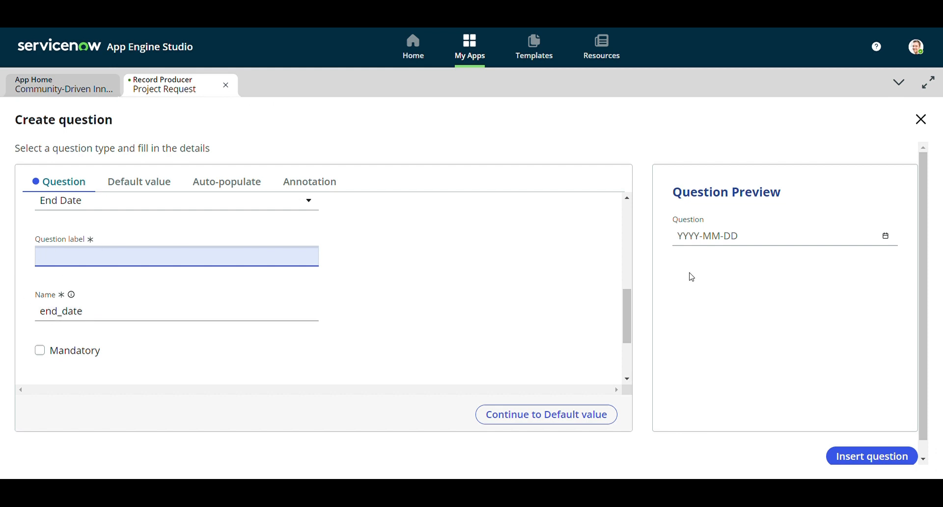
pyautogui.write('lease')
pyautogui.press('BackSpace')
pyautogui.write('ovide with th')
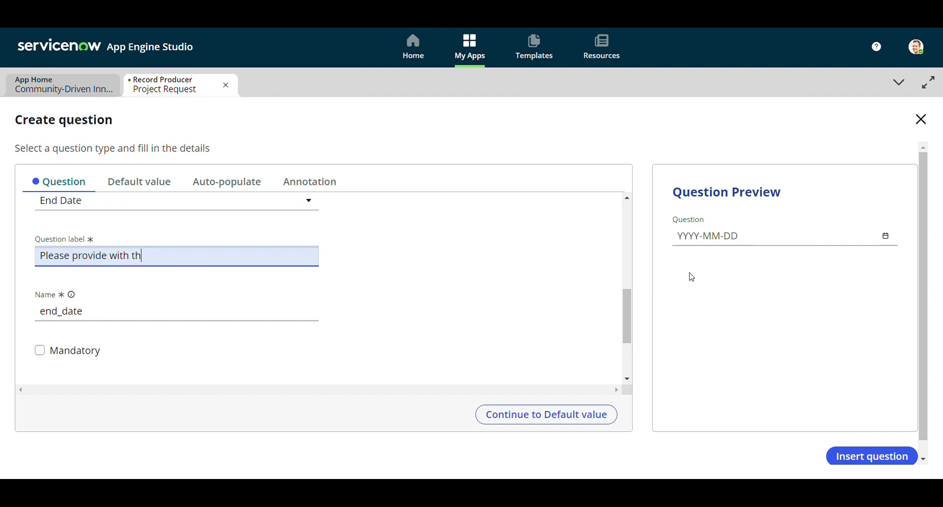
pyautogui.write('e esitma')
pyautogui.press('BackSpace')
pyautogui.press('BackSpace')
pyautogui.write('imated end date for to')
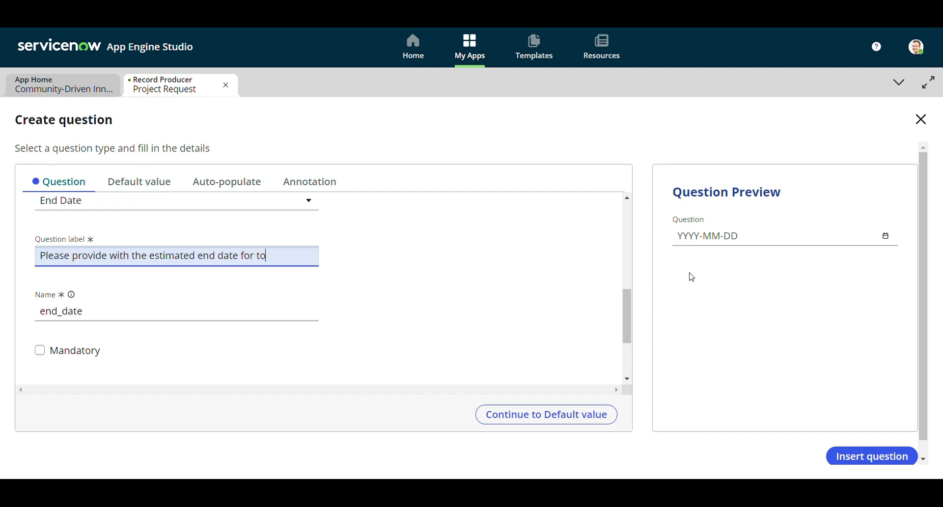
pyautogui.press('BackSpace')
pyautogui.press('BackSpace')
pyautogui.write('your project?')
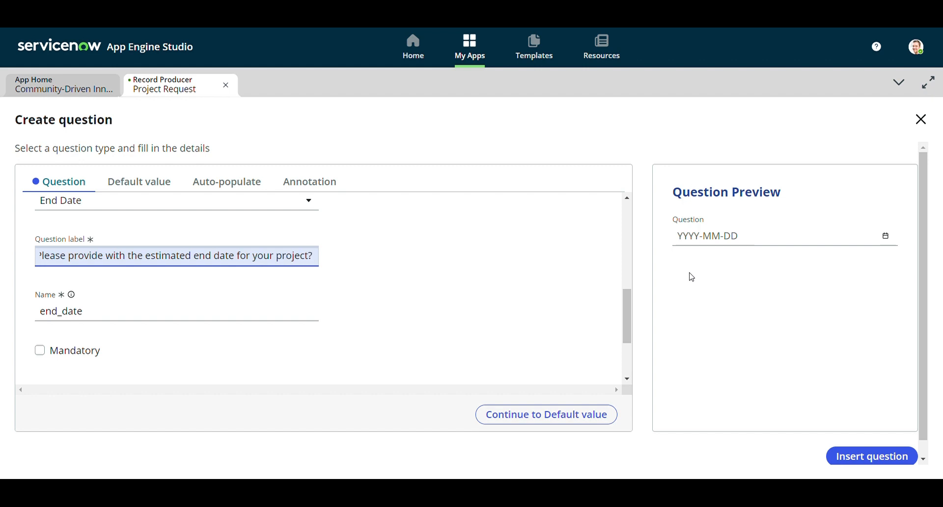
# Reword the question label to "What is the estimated end date for your project?".
pyautogui.moveTo(149, 263); pyautogui.dragTo(2, 252)
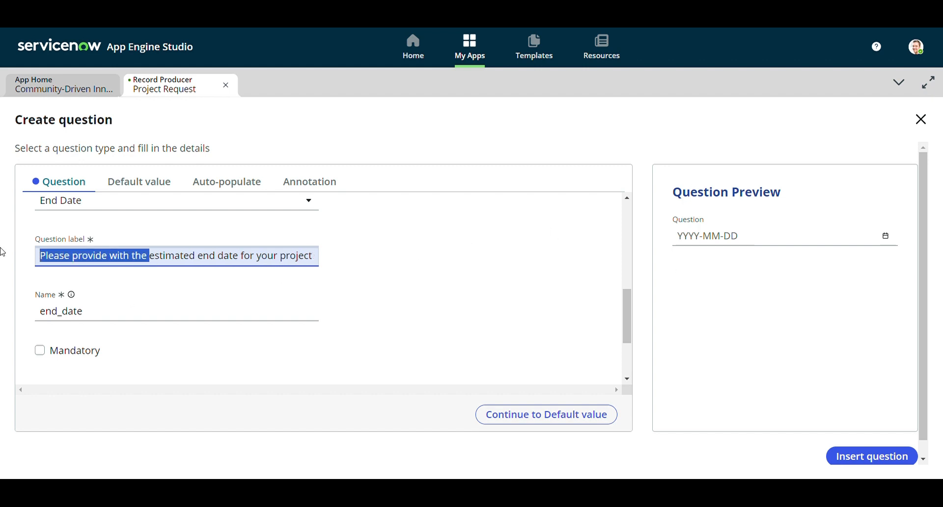
pyautogui.write('what is')
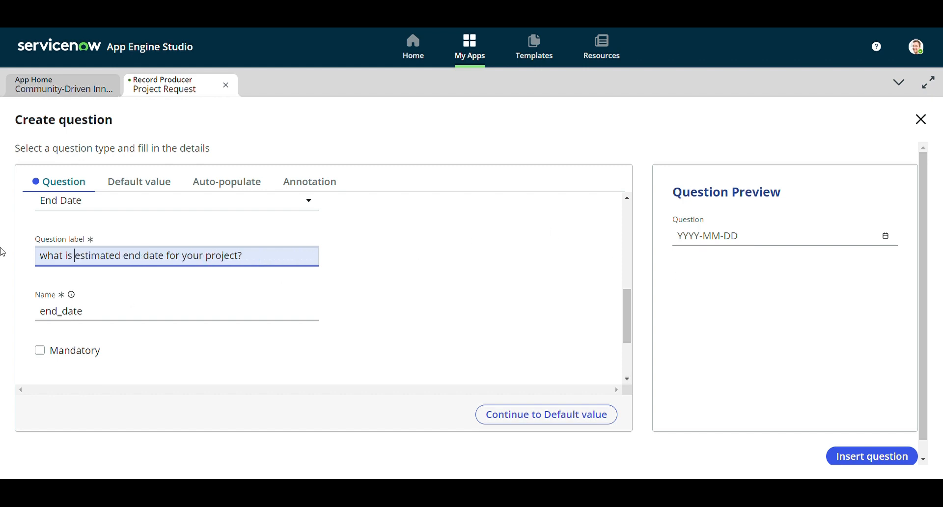
pyautogui.press('BackSpace')
pyautogui.press('BackSpace')
pyautogui.press('BackSpace')
pyautogui.press('BackSpace')
pyautogui.press('BackSpace')
pyautogui.press('BackSpace')
pyautogui.press('BackSpace')
pyautogui.write('What is')
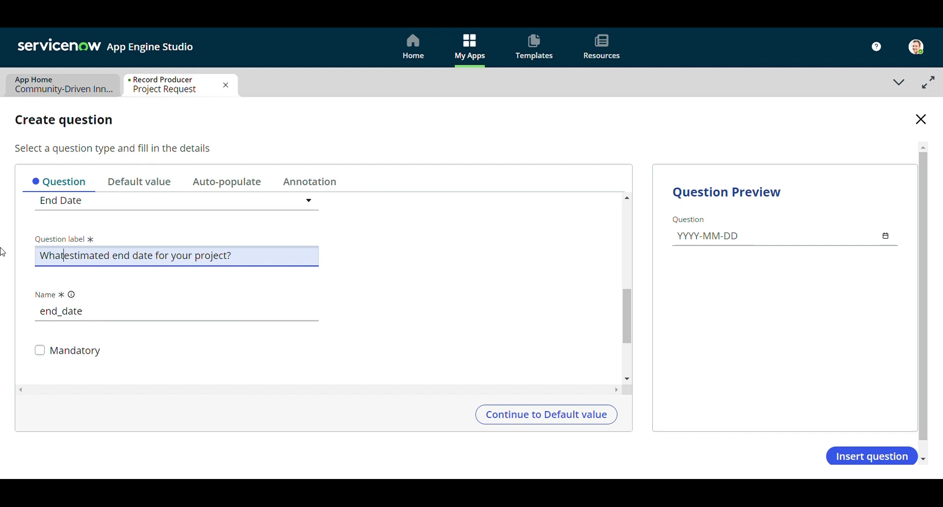
pyautogui.write(' the')
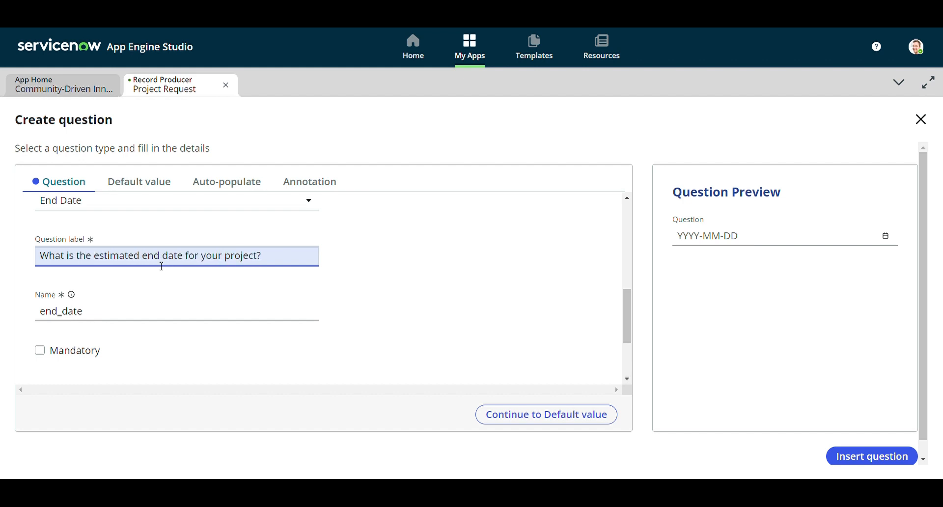
# Make the end date question mandatory and proceed to its annotation settings, leaving the default value and auto-populate dependency empty.
pyautogui.scroll(-2, 132, 324)
pyautogui.click(54, 289)
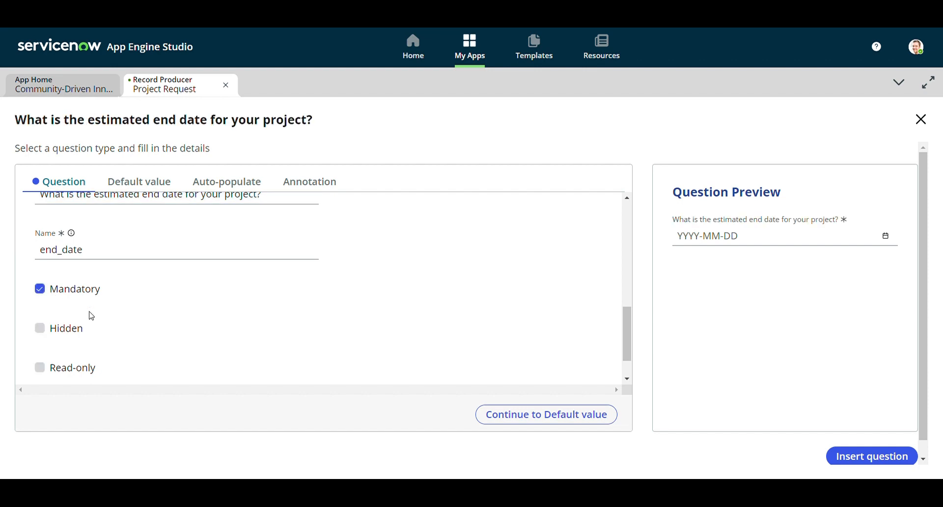
pyautogui.scroll(-1, 34, 339)
pyautogui.click(547, 421)
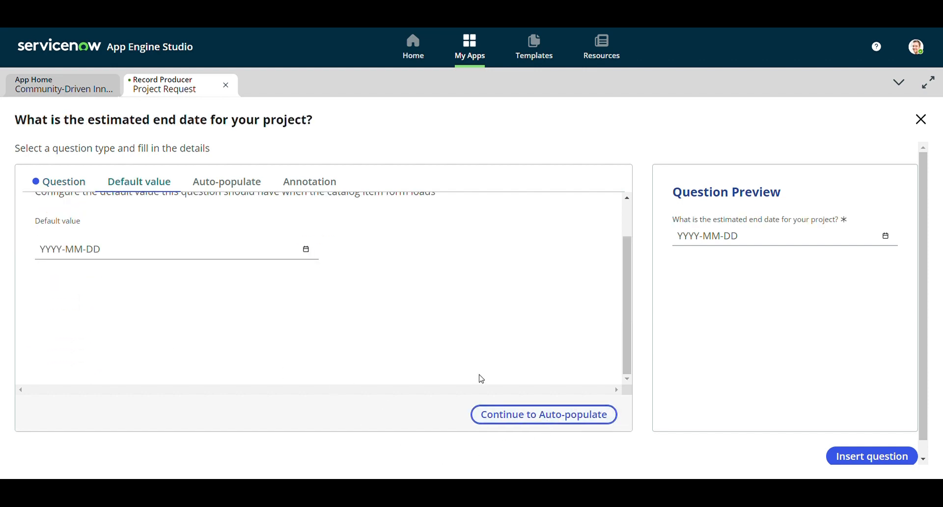
pyautogui.click(588, 422)
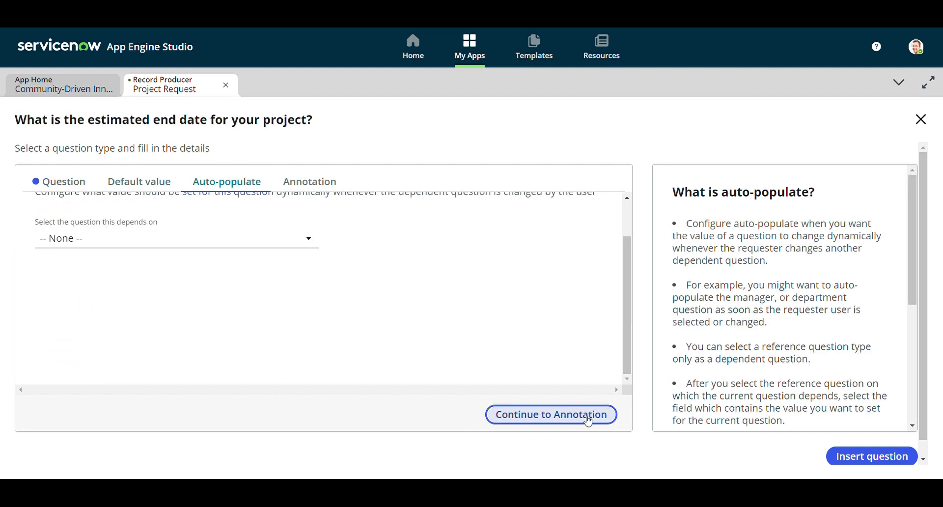
pyautogui.click(546, 419)
# Enable instructions for the end date question with the text "Dates need not be accurate" and insert the question.
pyautogui.click(40, 238)
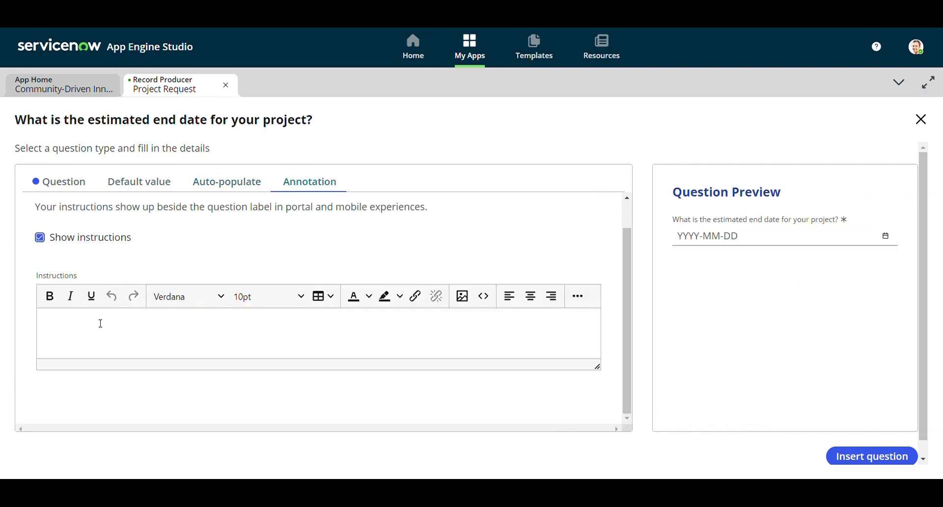
pyautogui.click(123, 342)
pyautogui.write('D')
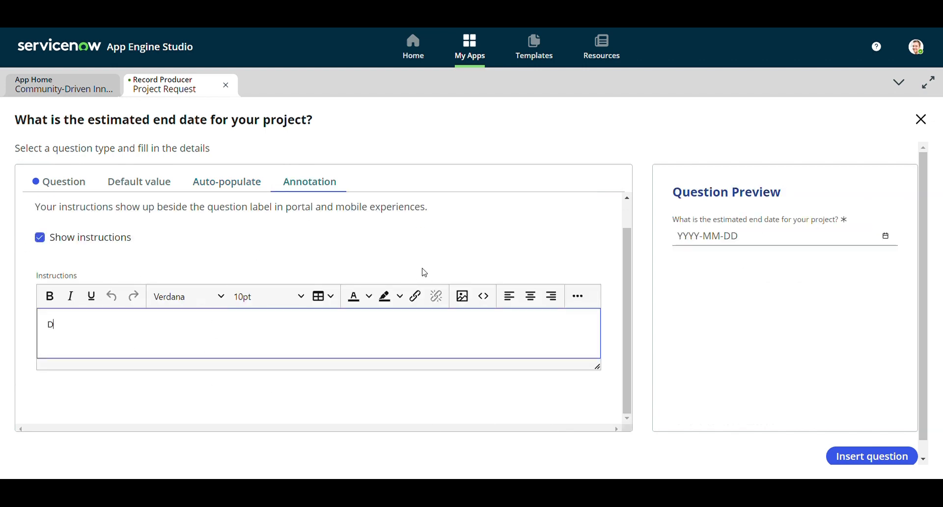
pyautogui.write('ates need')
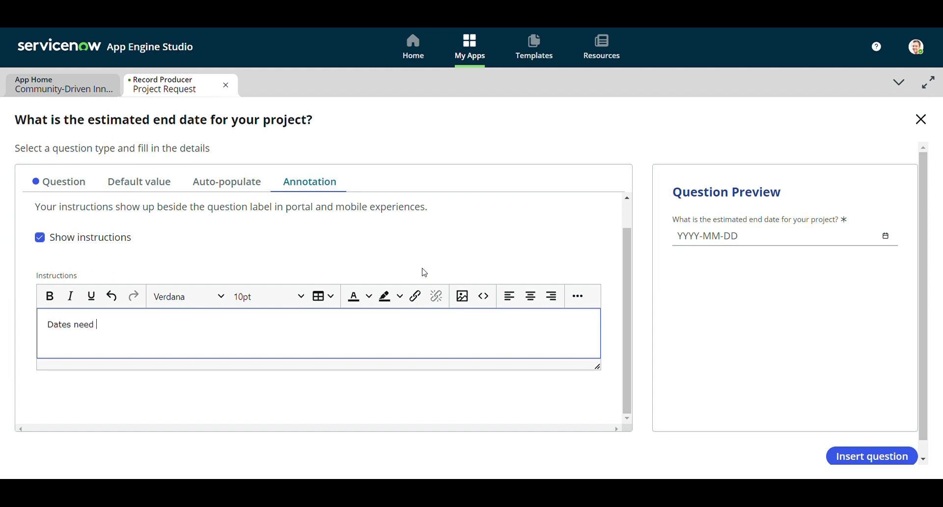
pyautogui.write(' not be mad')
pyautogui.press('BackSpace')
pyautogui.press('BackSpace')
pyautogui.press('BackSpace')
pyautogui.click(844, 234)
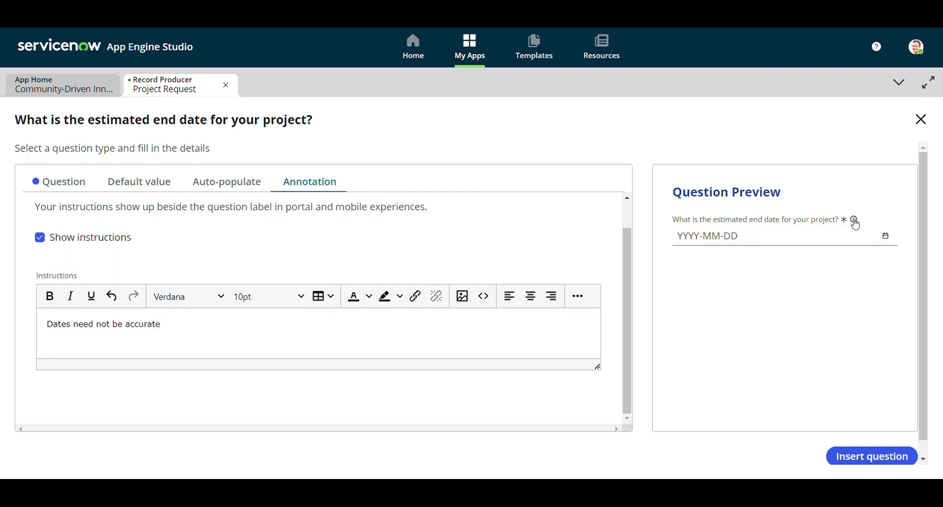
pyautogui.click(879, 459)
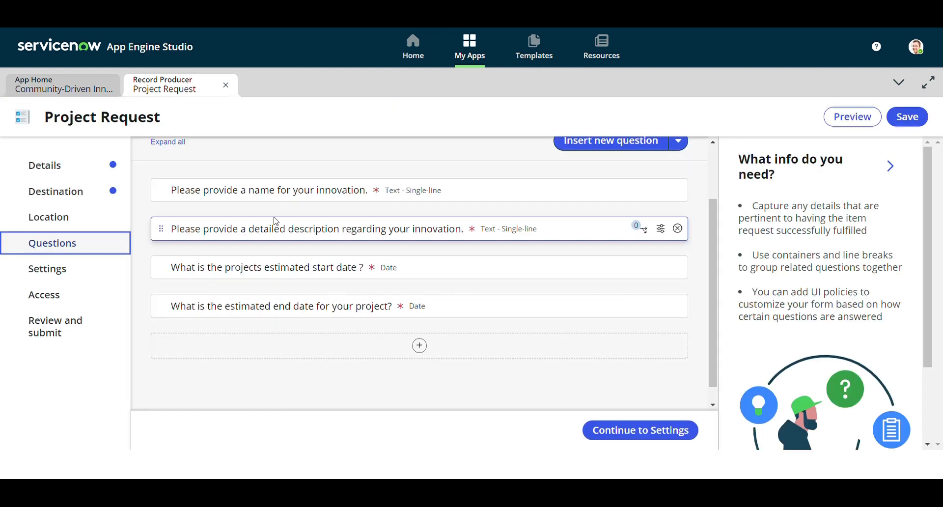
# Try reordering the questions by moving the name question below the description question, and restore the original order.
pyautogui.scroll(2, 211, 238)
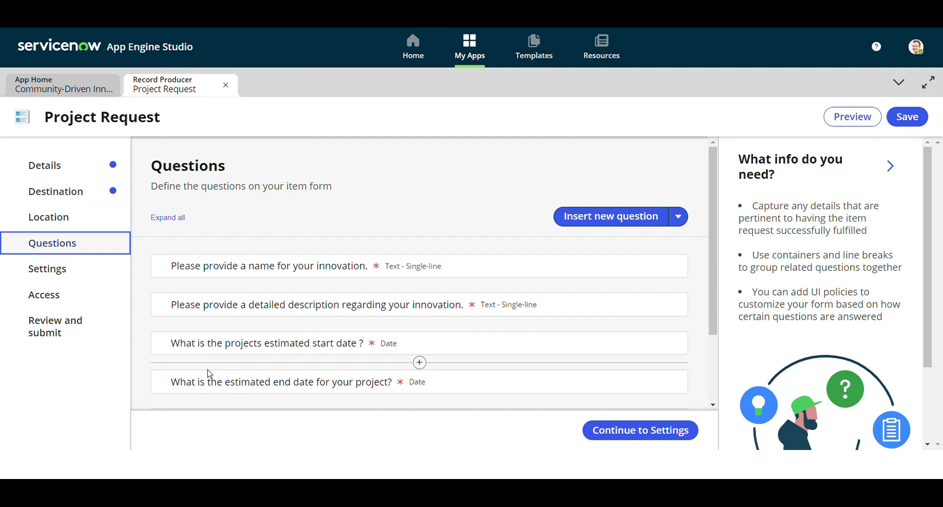
pyautogui.scroll(-2, 210, 374)
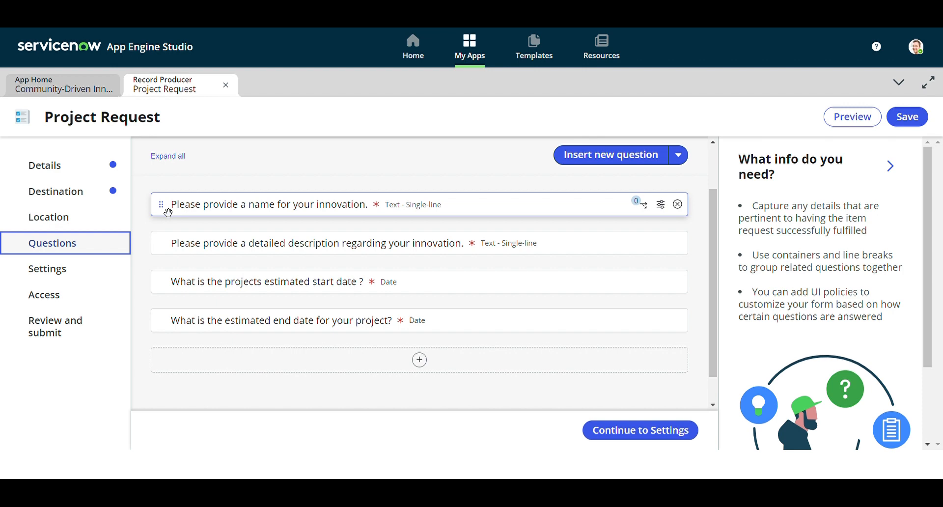
pyautogui.moveTo(168, 213)
pyautogui.mouseDown()
pyautogui.moveTo(173, 236)
pyautogui.moveTo(165, 206)
pyautogui.mouseUp()
pyautogui.moveTo(167, 213); pyautogui.dragTo(166, 266)
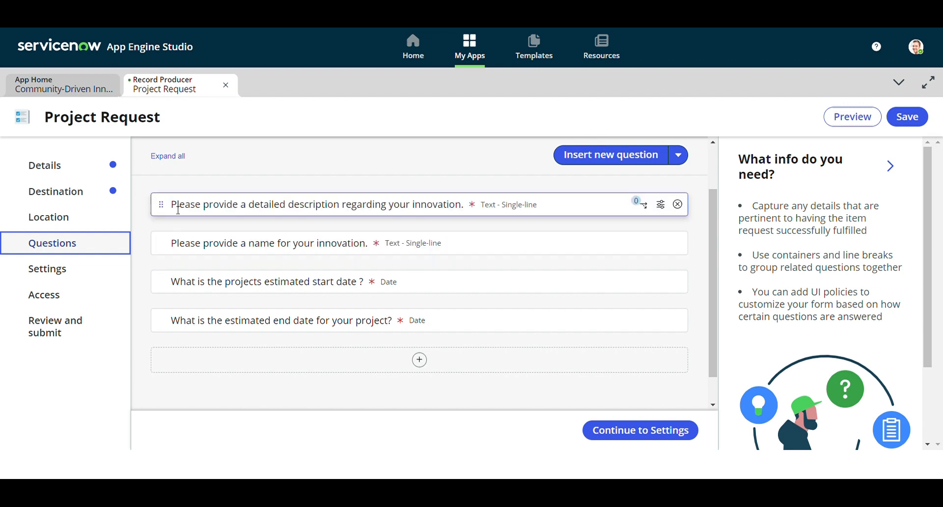
pyautogui.moveTo(160, 204); pyautogui.dragTo(167, 236)
pyautogui.click(152, 214)
pyautogui.moveTo(167, 208); pyautogui.dragTo(164, 245)
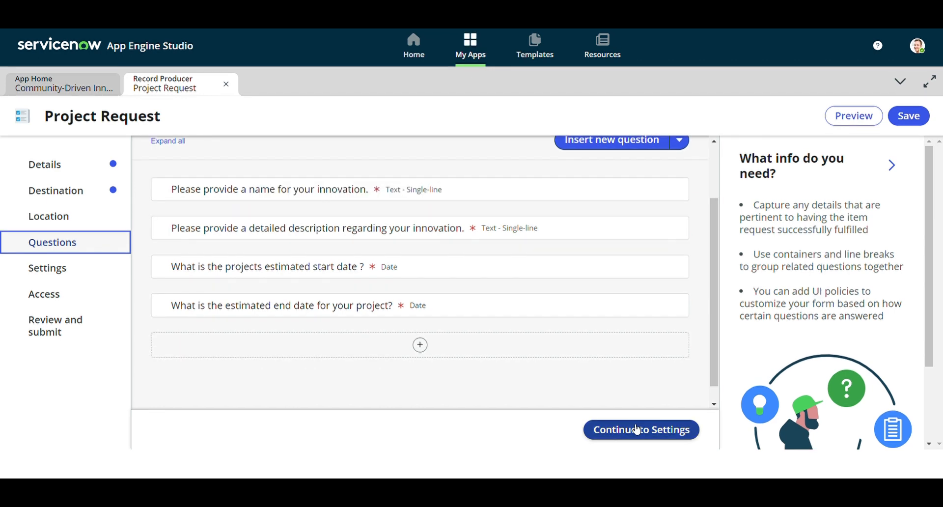
# Hide the 'Save as draft' and attachment buttons in the portal settings and continue to the access settings.
pyautogui.click(638, 430)
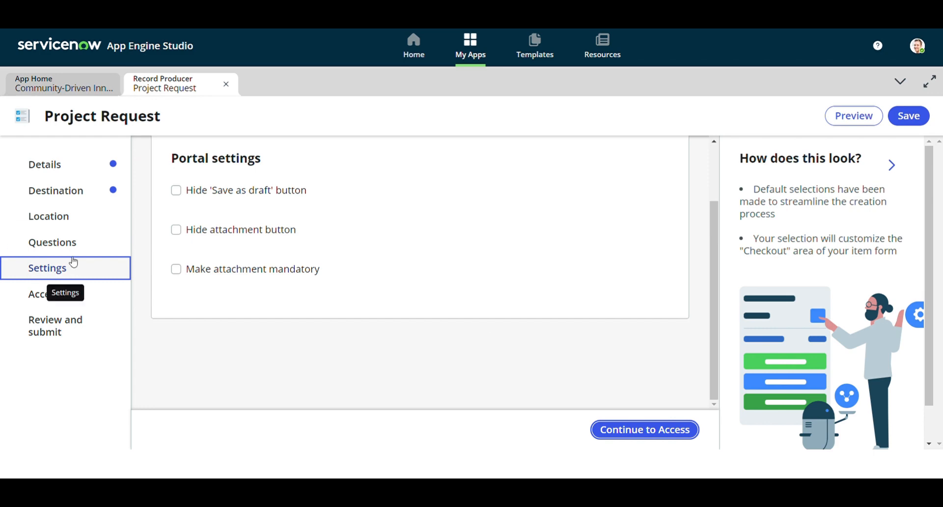
pyautogui.scroll(1, 189, 304)
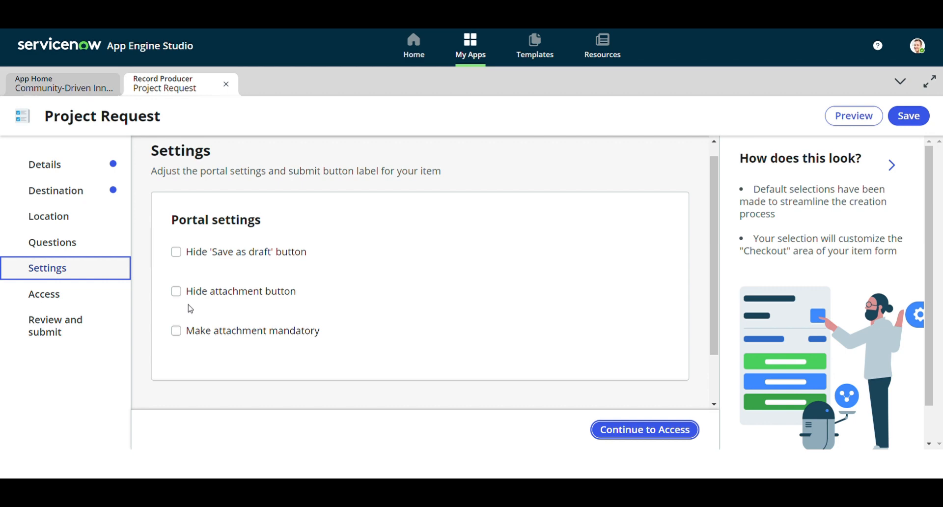
pyautogui.doubleClick(187, 253)
pyautogui.click(175, 252)
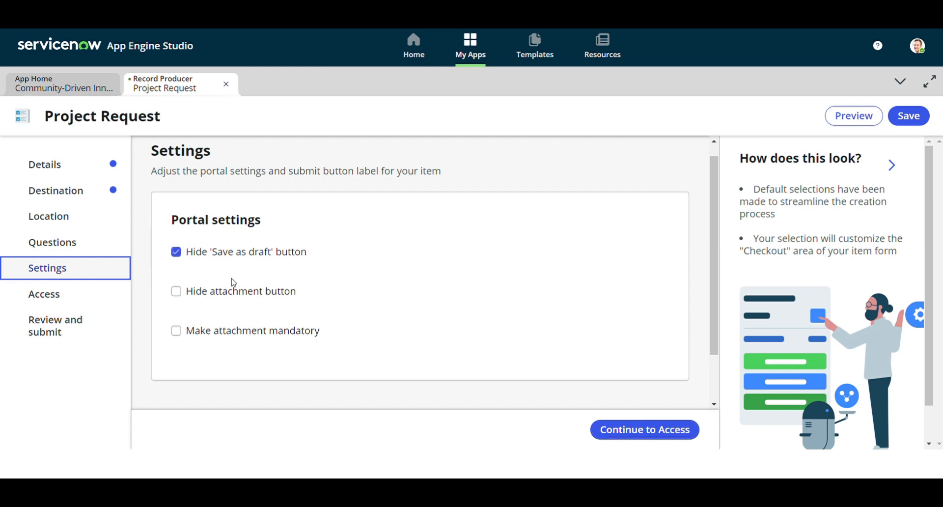
pyautogui.click(176, 294)
pyautogui.click(671, 429)
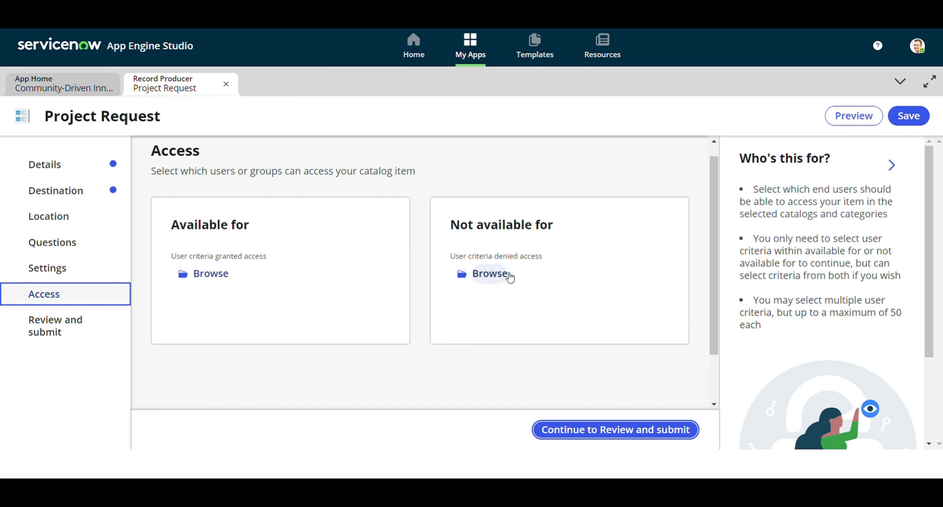
# Continue to the review and examine the record producer's details, questions, settings and access.
pyautogui.click(618, 430)
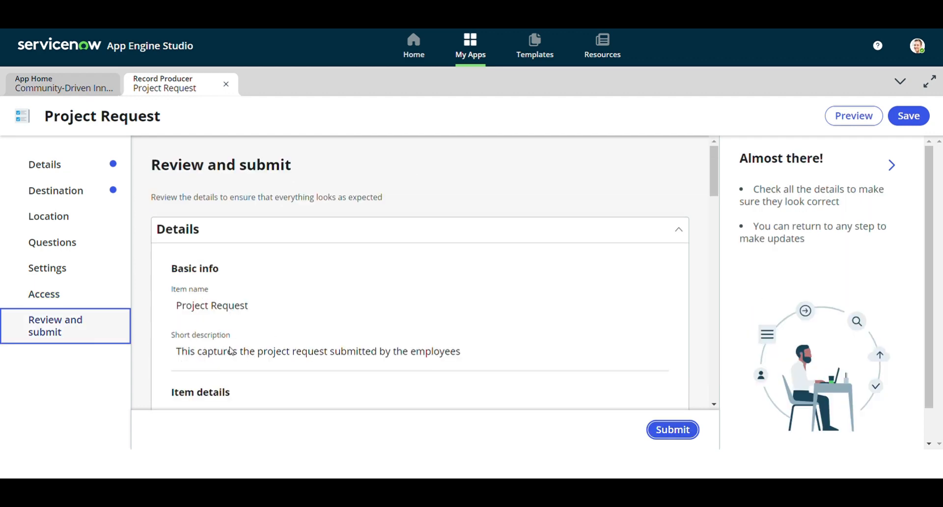
pyautogui.scroll(-3, 266, 357)
pyautogui.scroll(-5, 265, 357)
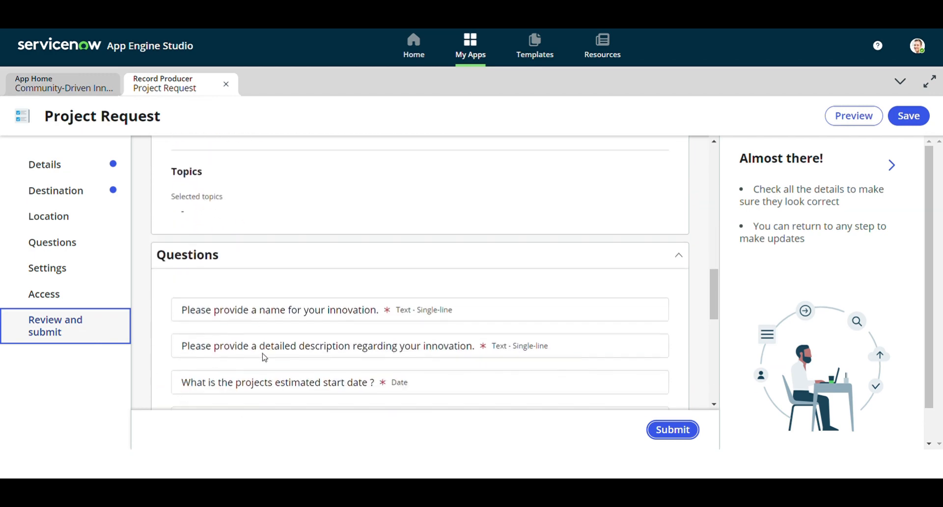
pyautogui.scroll(10, 253, 320)
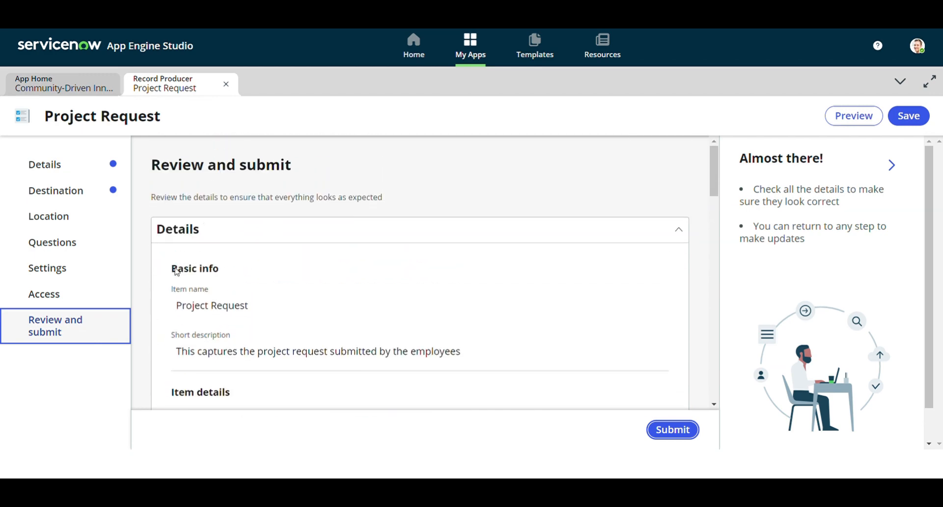
pyautogui.scroll(-5, 247, 333)
pyautogui.scroll(-8, 206, 298)
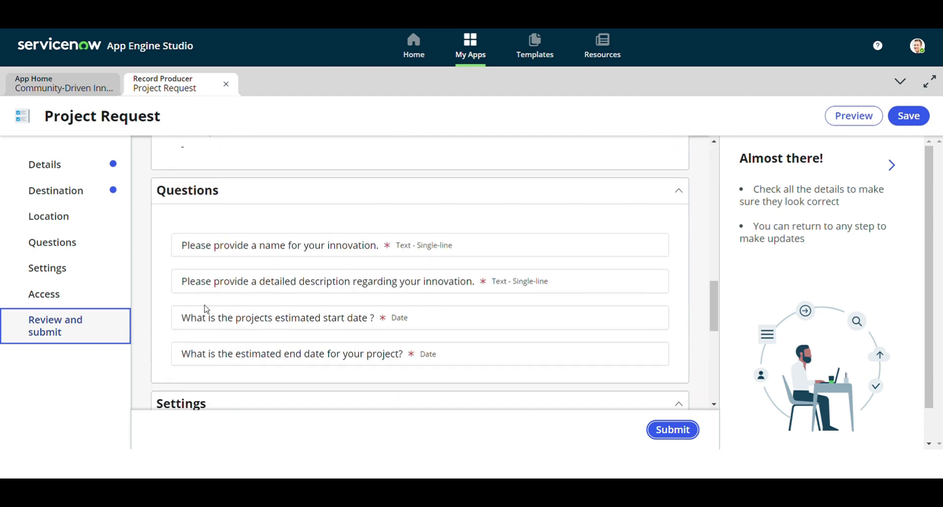
pyautogui.scroll(-7, 295, 311)
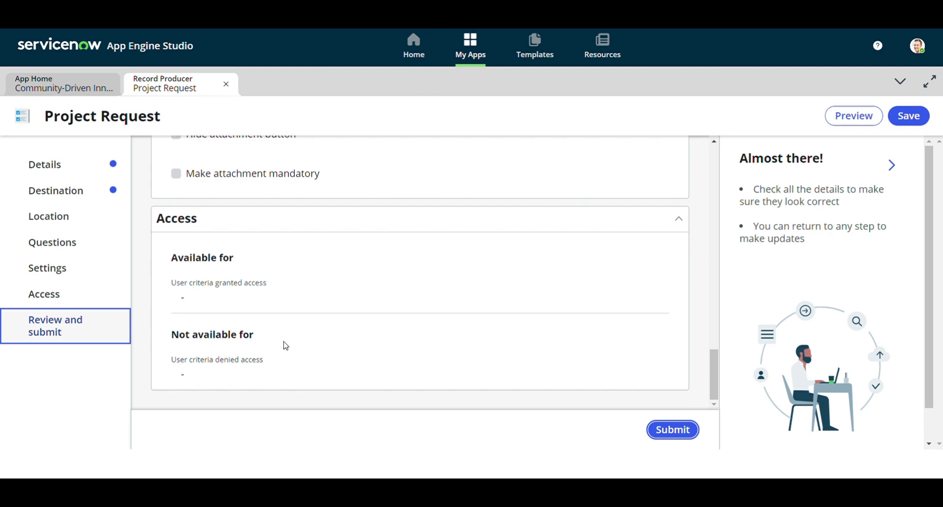
# Preview the catalog item and examine the Project Request form in the Portal view.
pyautogui.click(870, 119)
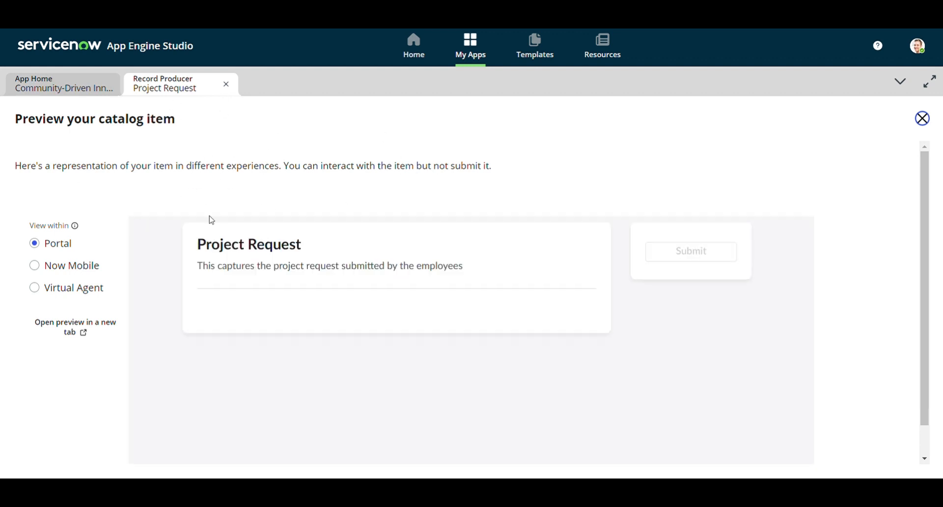
pyautogui.scroll(-1, 123, 179)
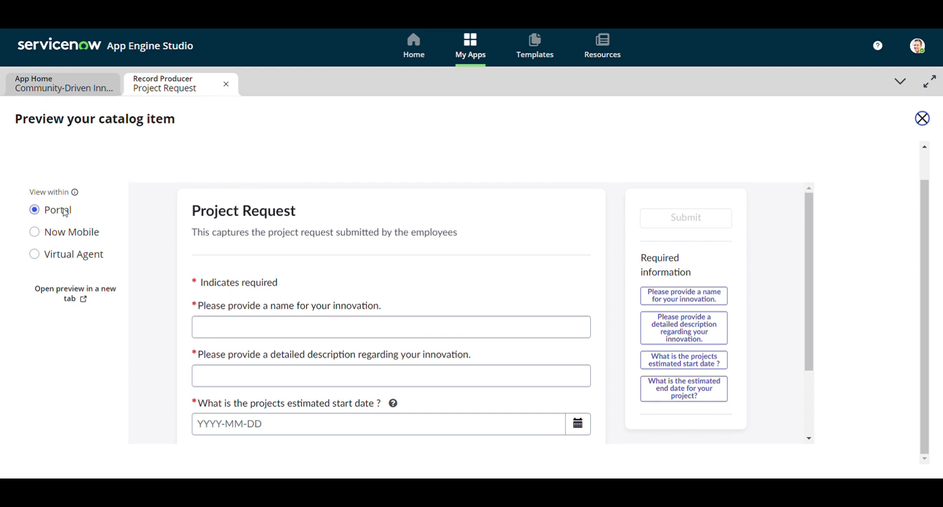
pyautogui.scroll(-3, 185, 204)
pyautogui.scroll(2, 188, 229)
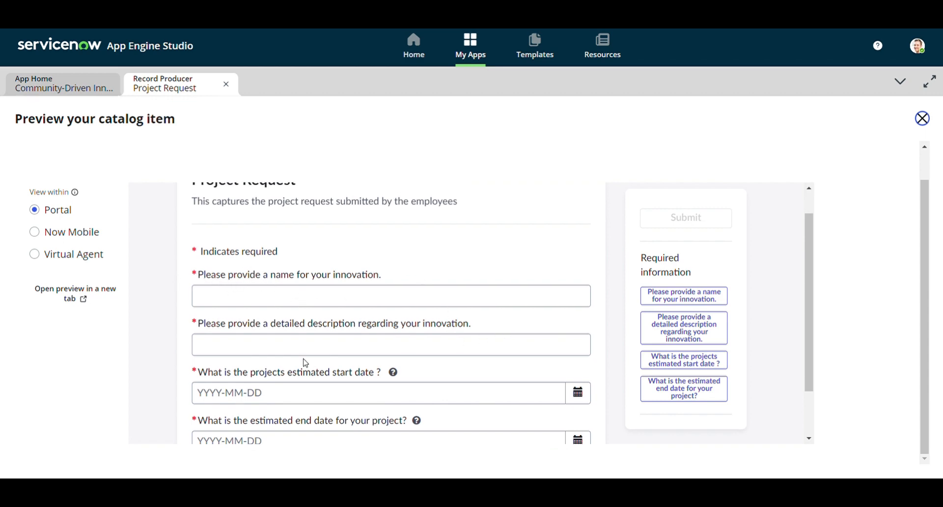
pyautogui.scroll(-2, 306, 354)
# Preview the Project Request form in the Now Mobile view and in the Virtual Agent view.
pyautogui.click(35, 233)
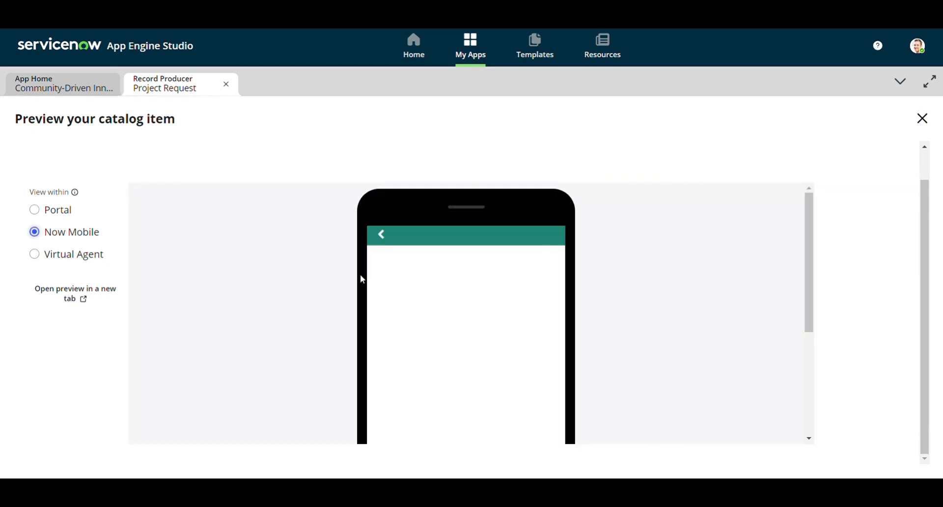
pyautogui.scroll(-5, 469, 285)
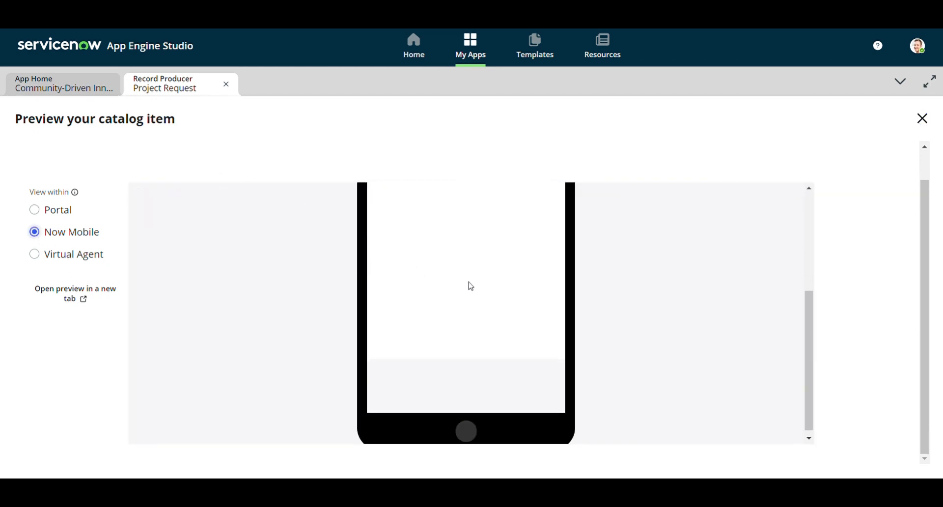
pyautogui.scroll(5, 468, 287)
pyautogui.scroll(-5, 468, 288)
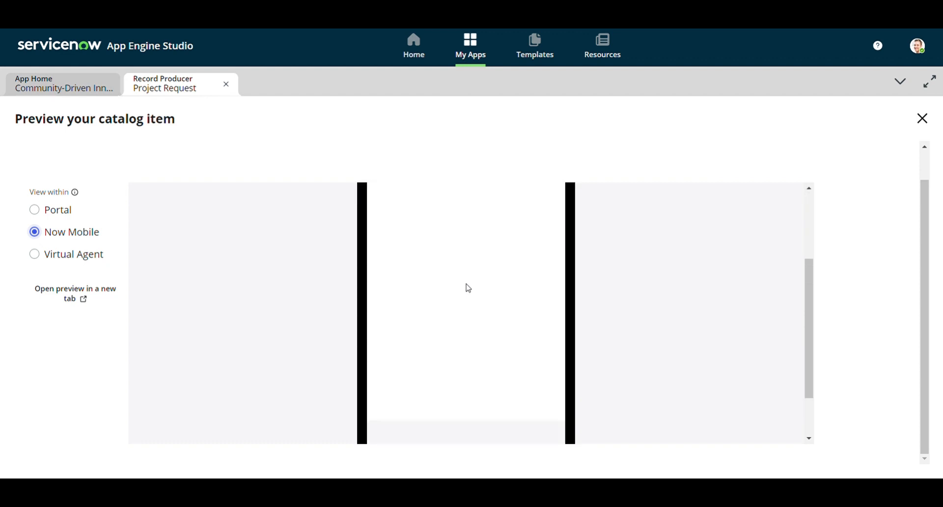
pyautogui.scroll(5, 468, 288)
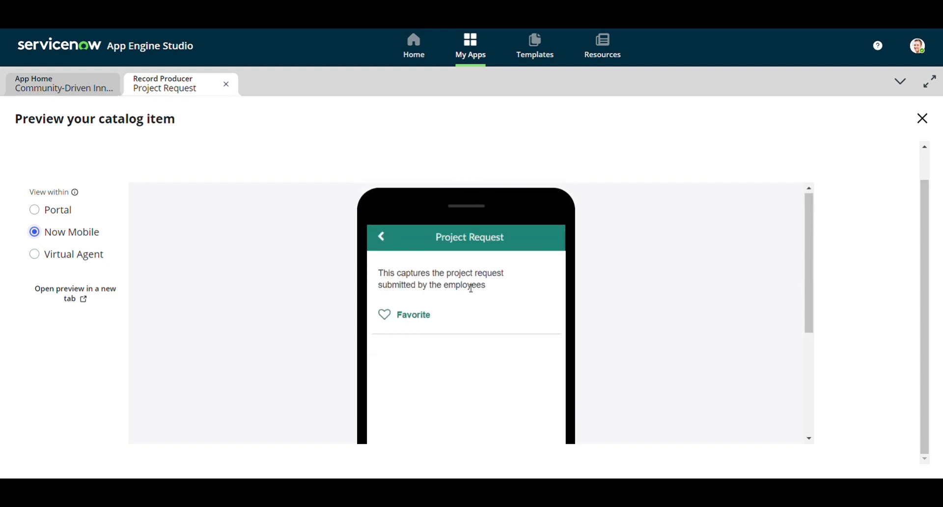
pyautogui.scroll(-5, 469, 288)
pyautogui.scroll(4, 468, 288)
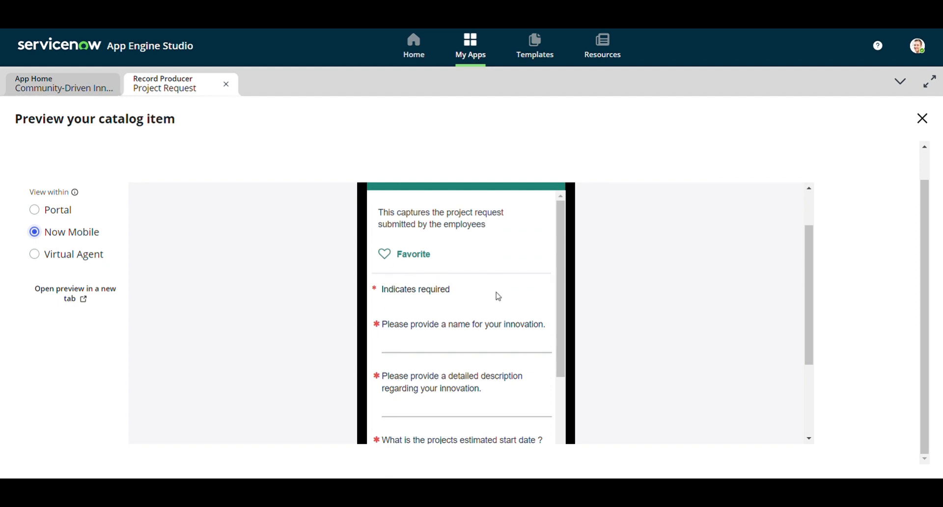
pyautogui.scroll(-2, 474, 296)
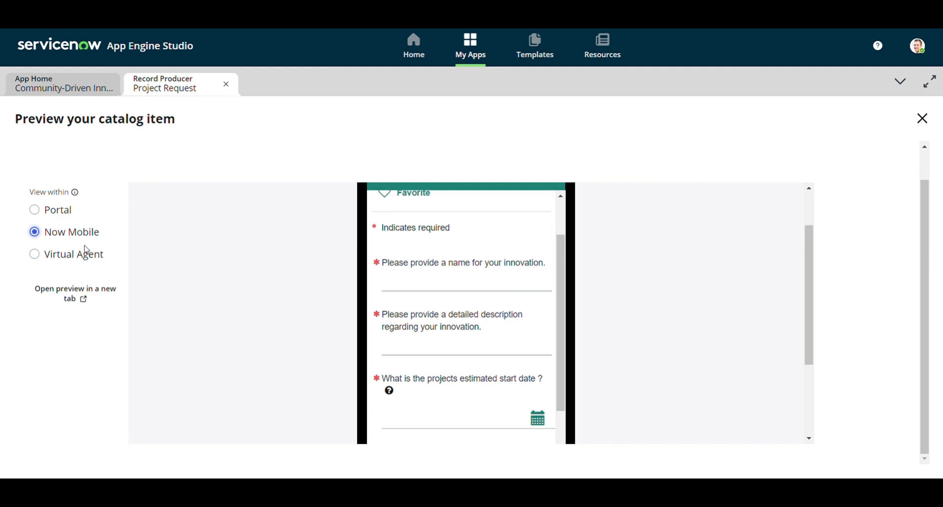
pyautogui.click(34, 254)
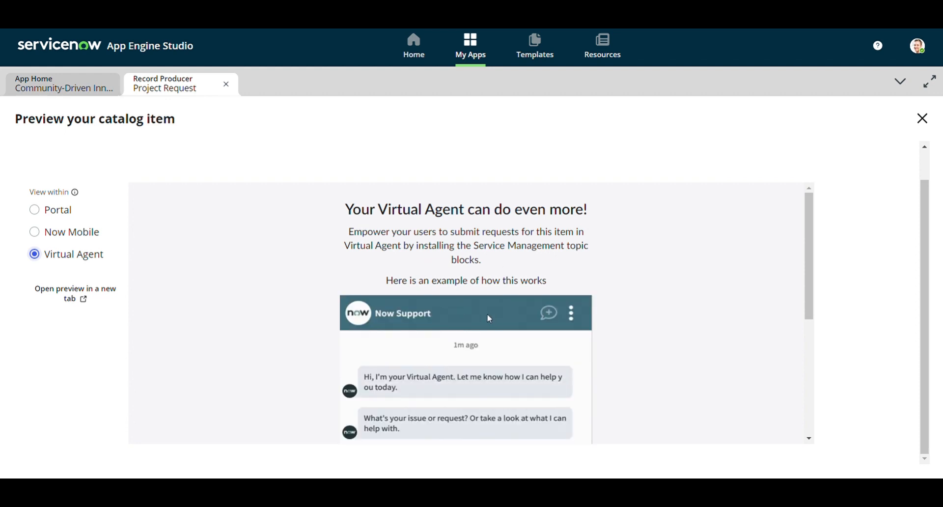
# Examine the rest of the Virtual Agent preview and close the catalog item preview.
pyautogui.scroll(-3, 403, 333)
pyautogui.scroll(-1, 344, 314)
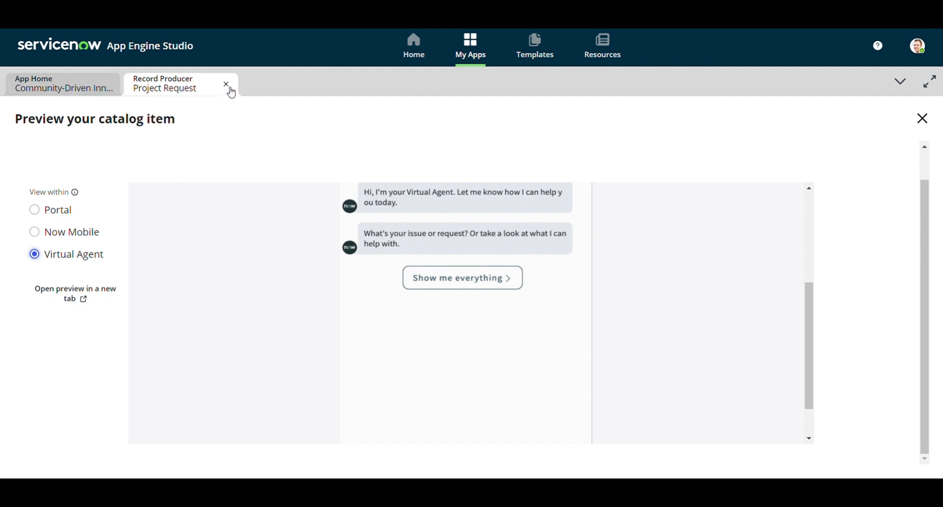
pyautogui.click(923, 119)
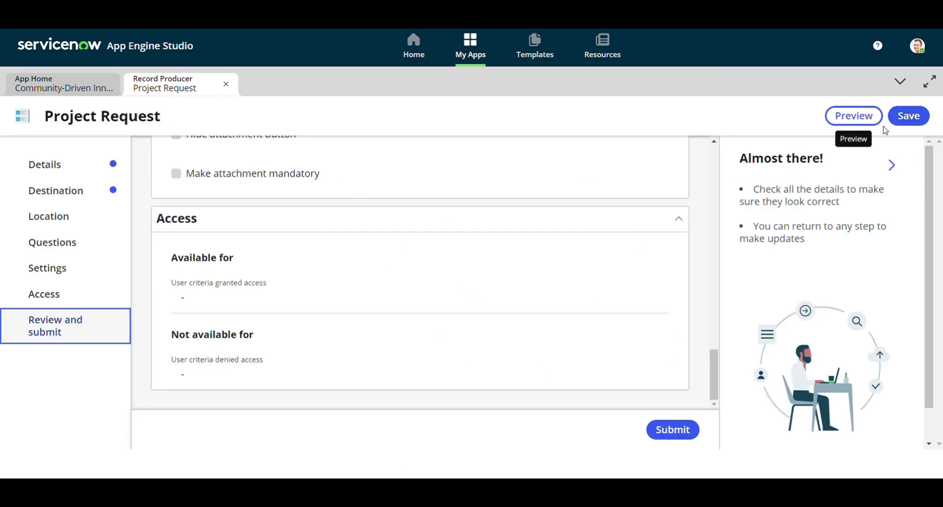
# Save and submit the Project Request record producer and return to the application.
pyautogui.click(908, 118)
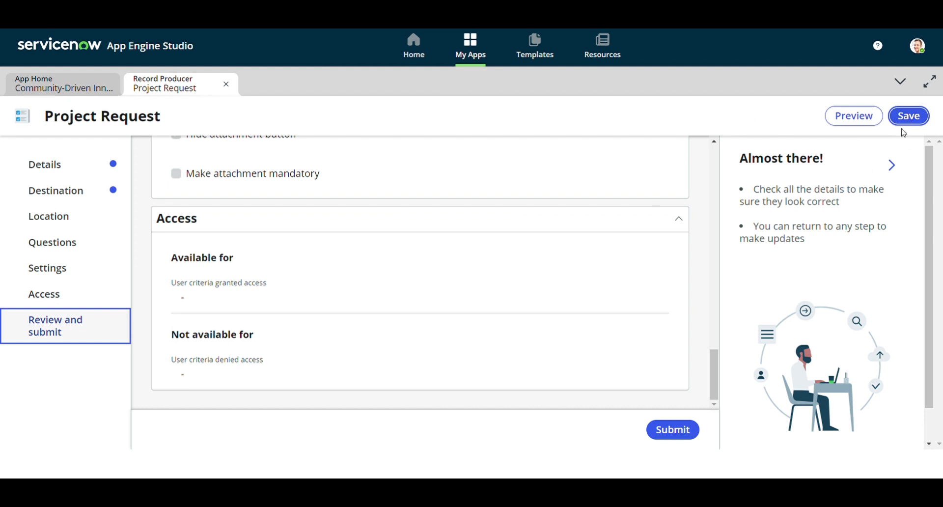
pyautogui.click(672, 435)
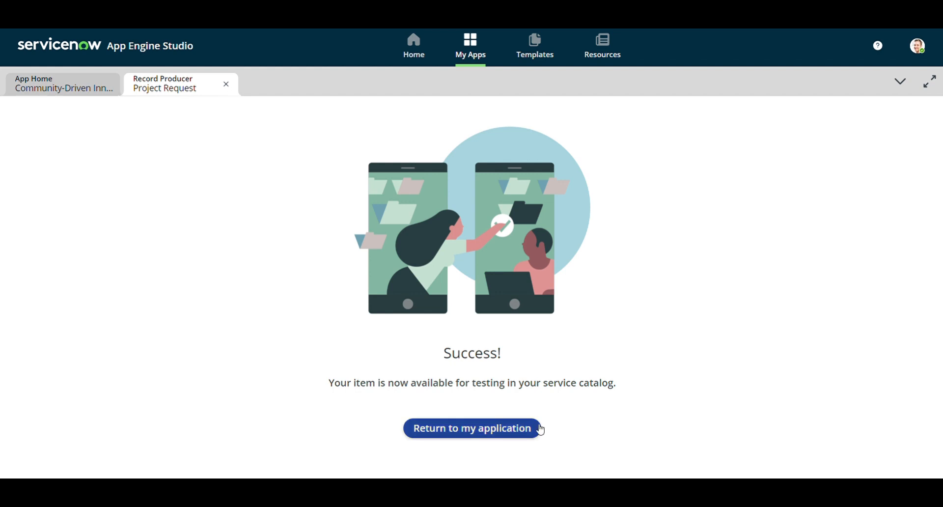
pyautogui.click(536, 428)
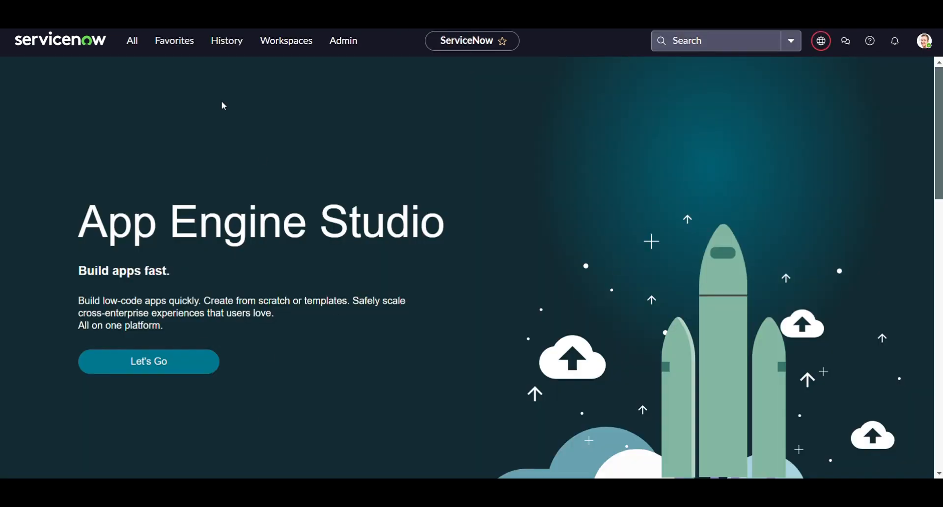
# Find the Project Request item in the 'Can We Help You?' category of the Service Catalog.
pyautogui.click(131, 43)
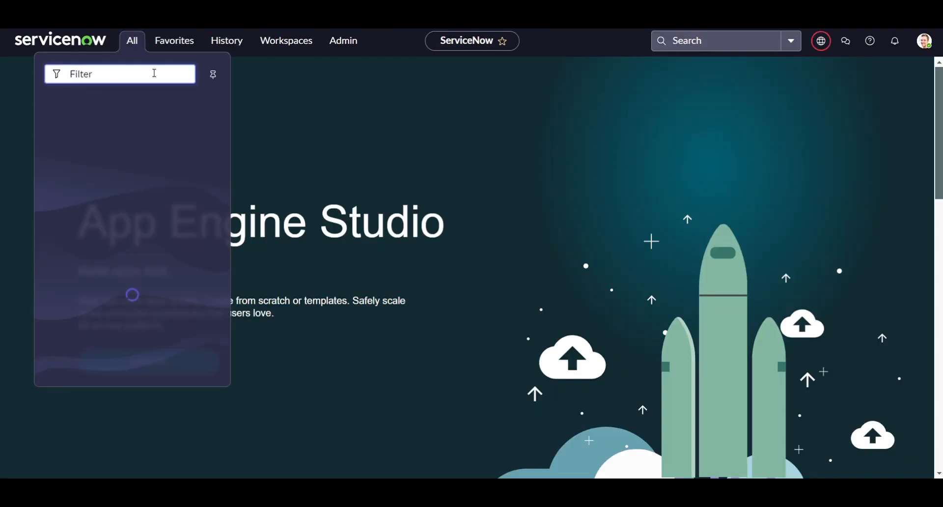
pyautogui.write('service ca')
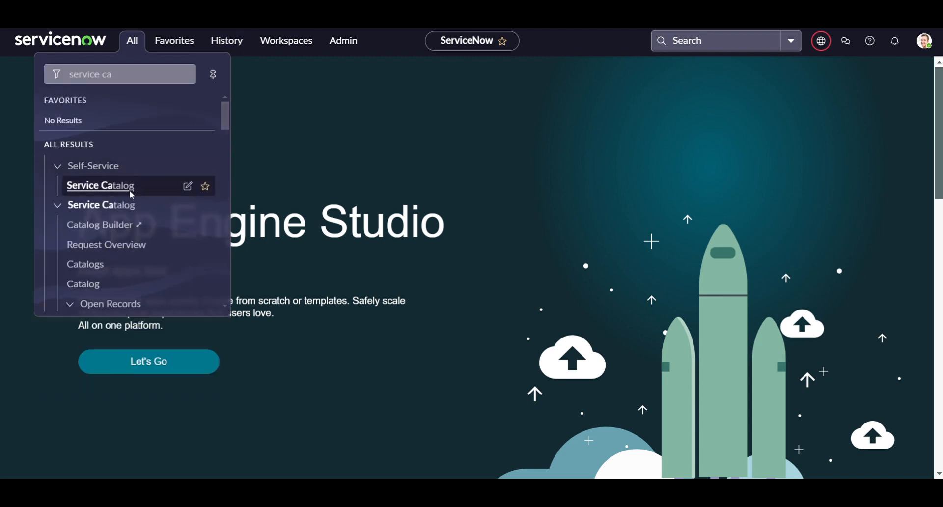
pyautogui.click(128, 191)
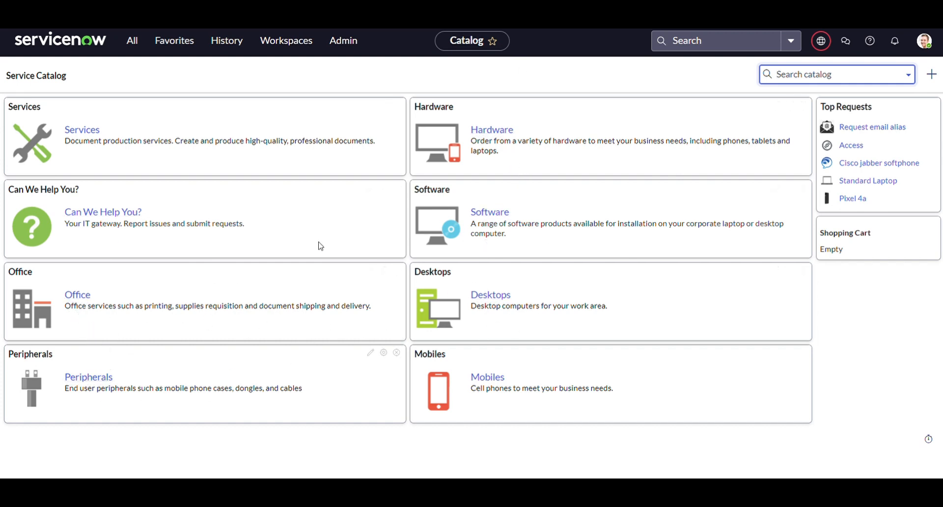
pyautogui.click(120, 212)
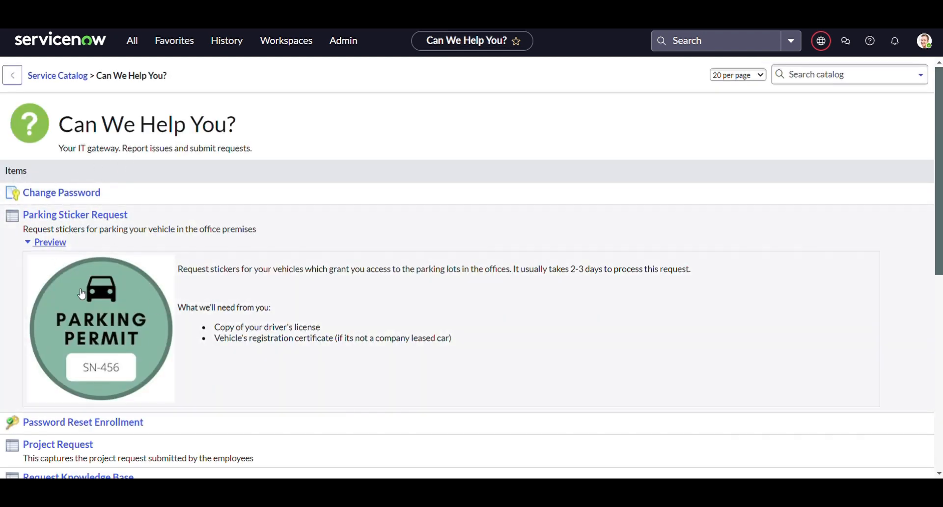
pyautogui.scroll(-3, 86, 290)
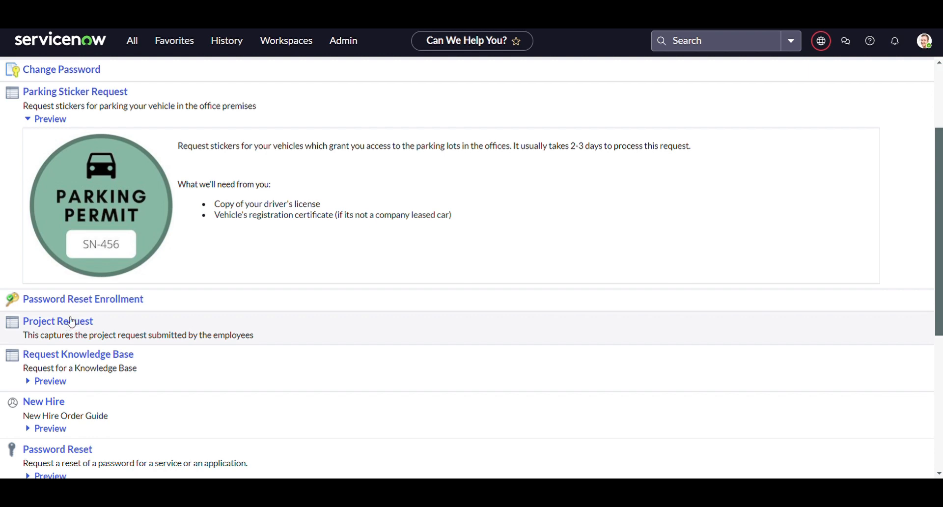
pyautogui.scroll(1, 112, 143)
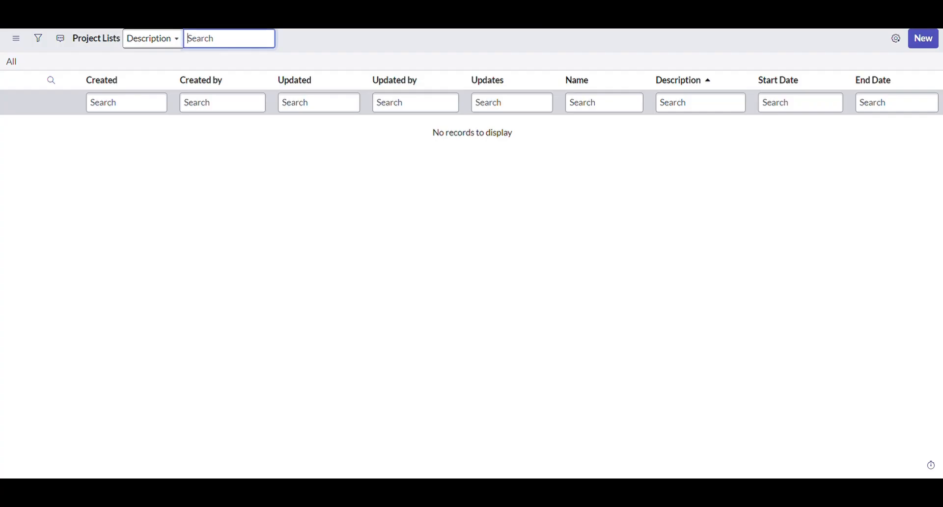
# Open the Project List table from the Community-Driven Innovation Hub app home and preview its record list.
pyautogui.rightClick(428, 33)
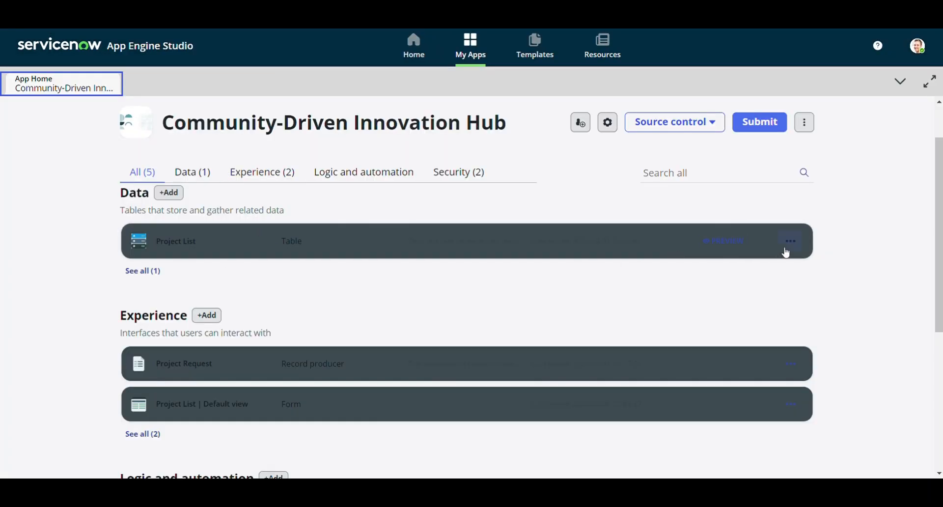
pyautogui.click(791, 242)
pyautogui.click(804, 262)
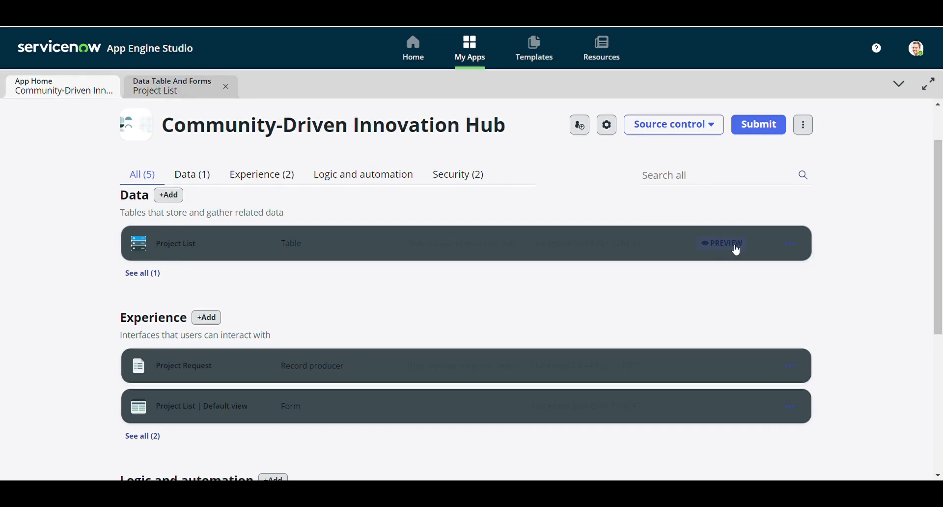
pyautogui.click(735, 247)
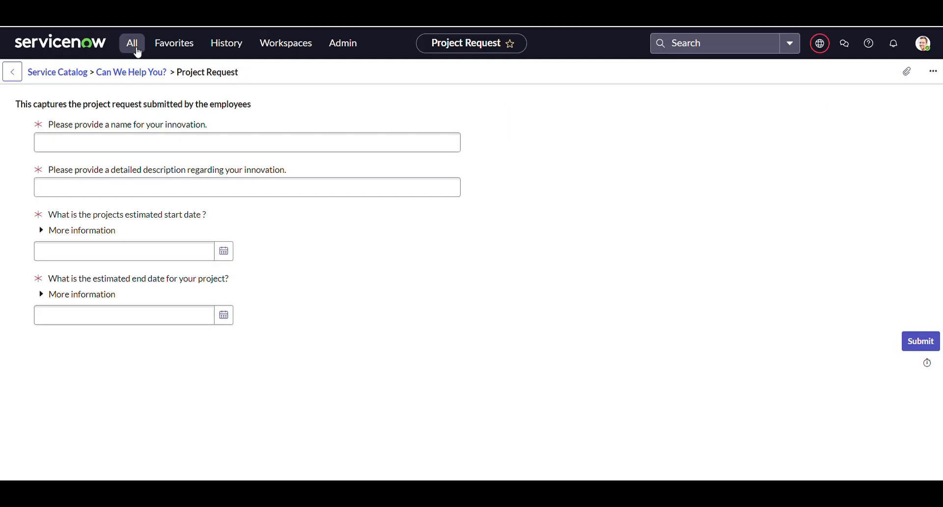
# Open the project list table's records through the navigator filter with communi_0_project_list.LIST.
pyautogui.click(130, 49)
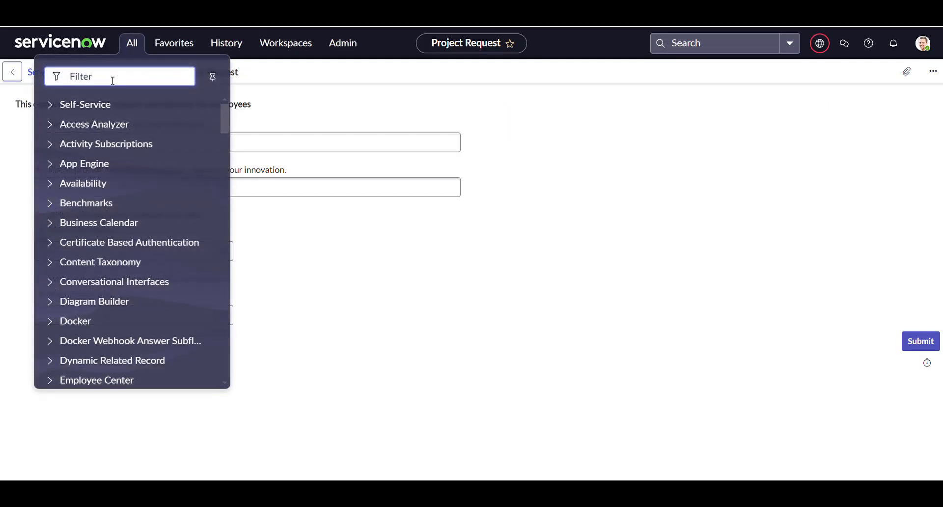
pyautogui.write('communi_0_project_list')
pyautogui.write('.')
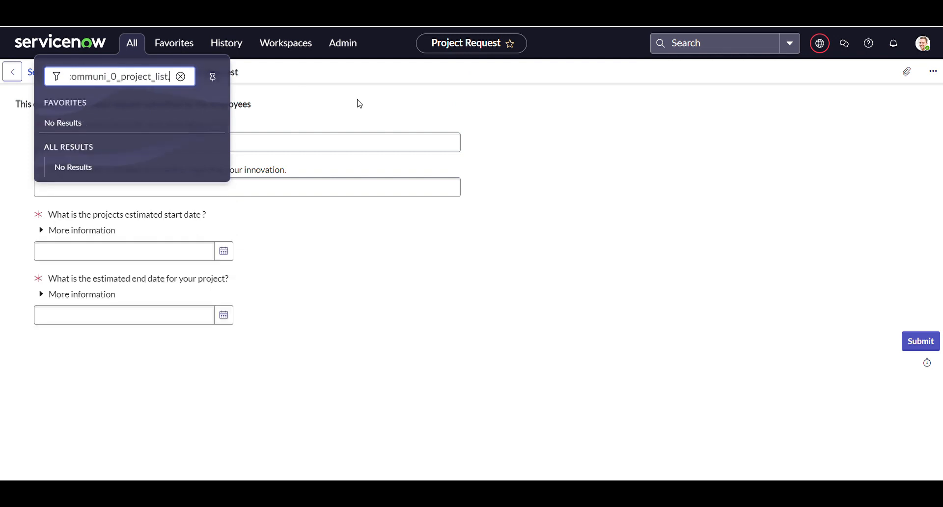
pyautogui.write('LIS')
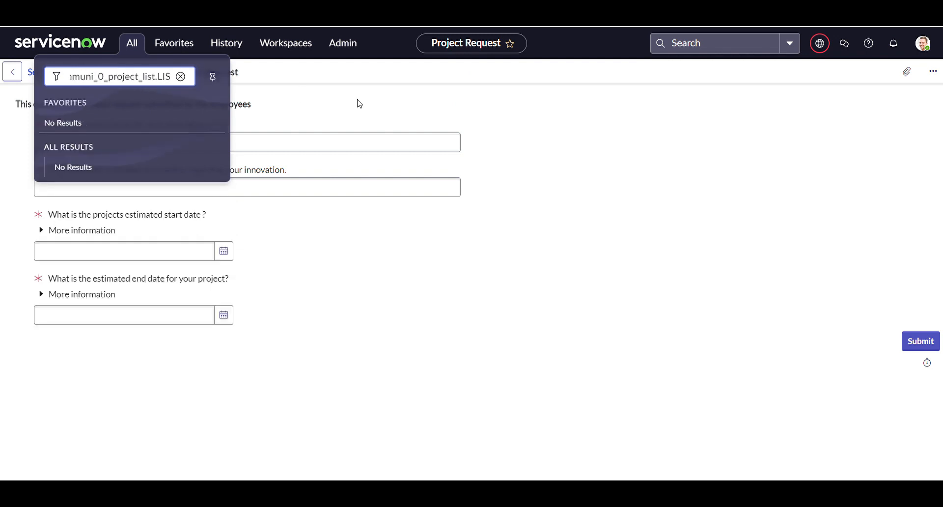
pyautogui.write('T')
pyautogui.press('Return')
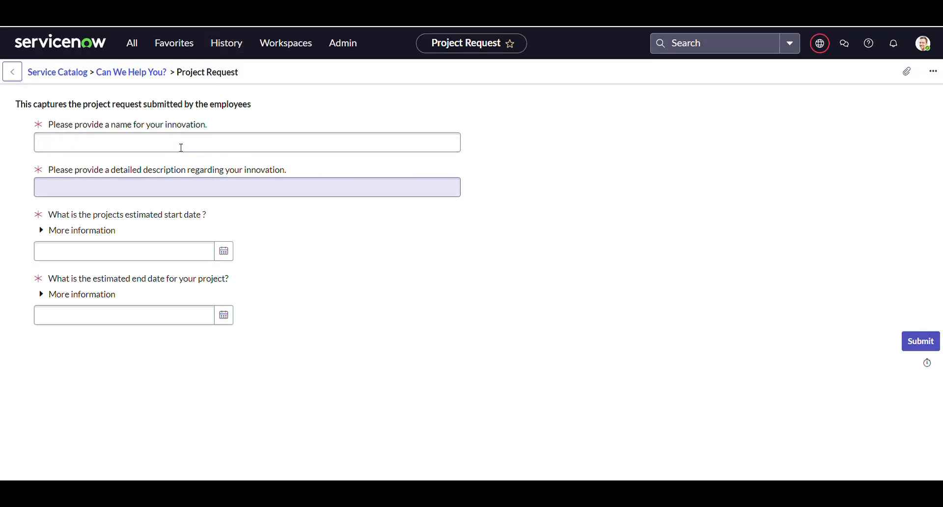
# Enter 'Community Hub' as the innovation name and 'Description for Community Hub' as the detailed description in the Project Request form.
pyautogui.click(305, 151)
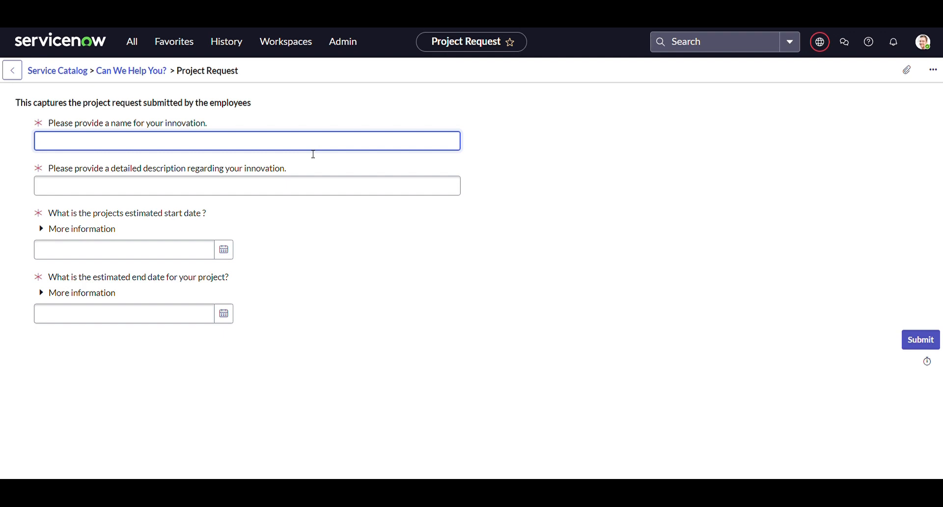
pyautogui.write('OM')
pyautogui.press('BackSpace')
pyautogui.press('BackSpace')
pyautogui.press('BackSpace')
pyautogui.write('Commun')
pyautogui.click(303, 186)
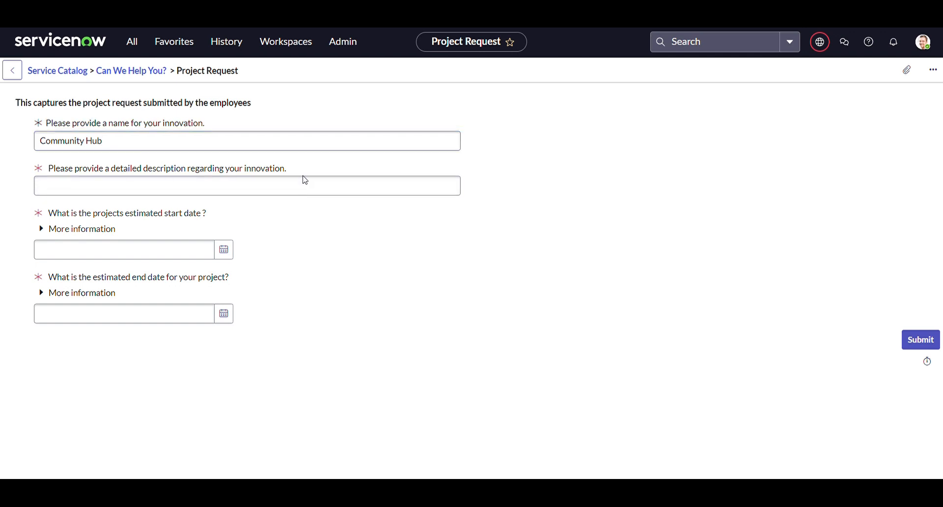
pyautogui.write('Desc')
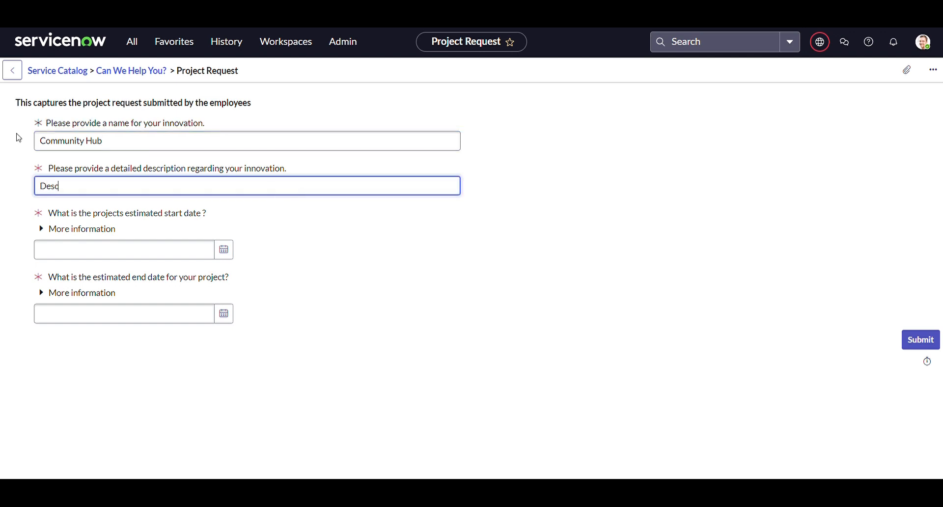
pyautogui.write('ript')
pyautogui.write('ion for Communituy')
pyautogui.write('y')
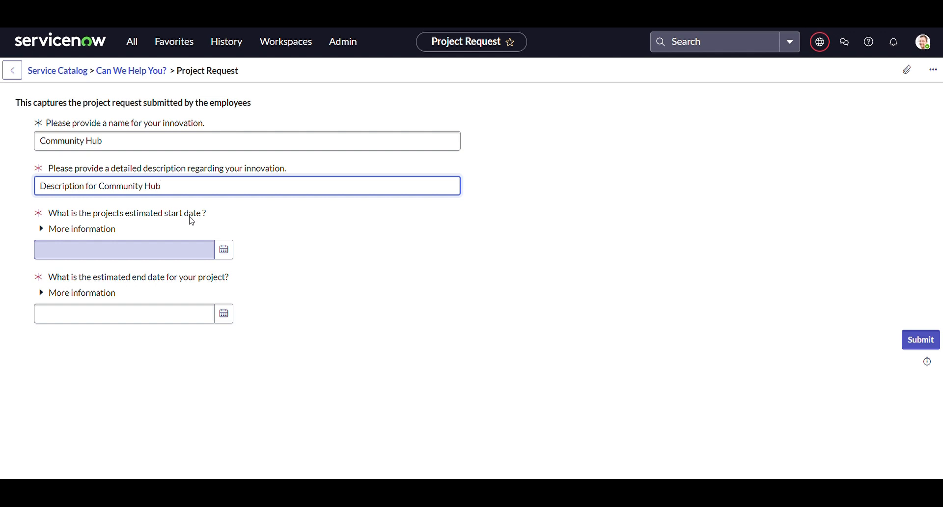
# Expand the additional information for the estimated start date question, read it and collapse it again.
pyautogui.click(50, 230)
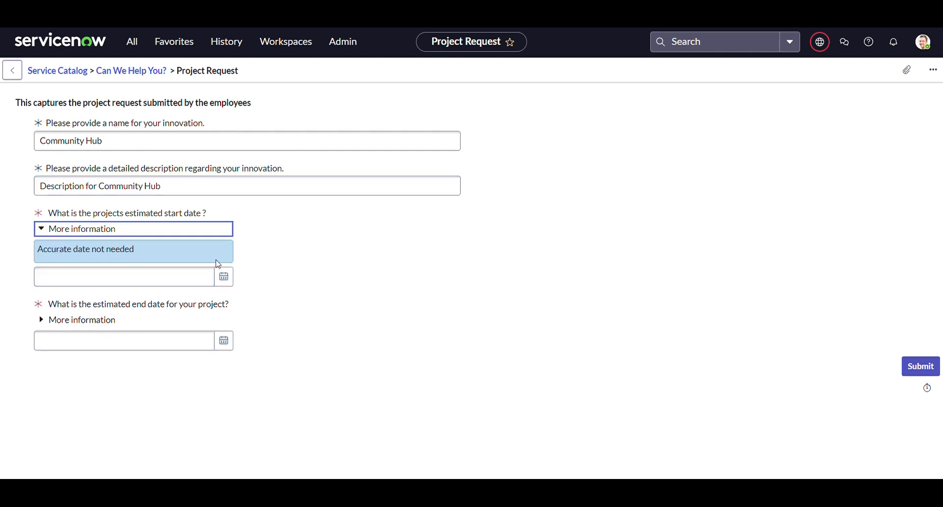
pyautogui.click(242, 266)
pyautogui.click(44, 229)
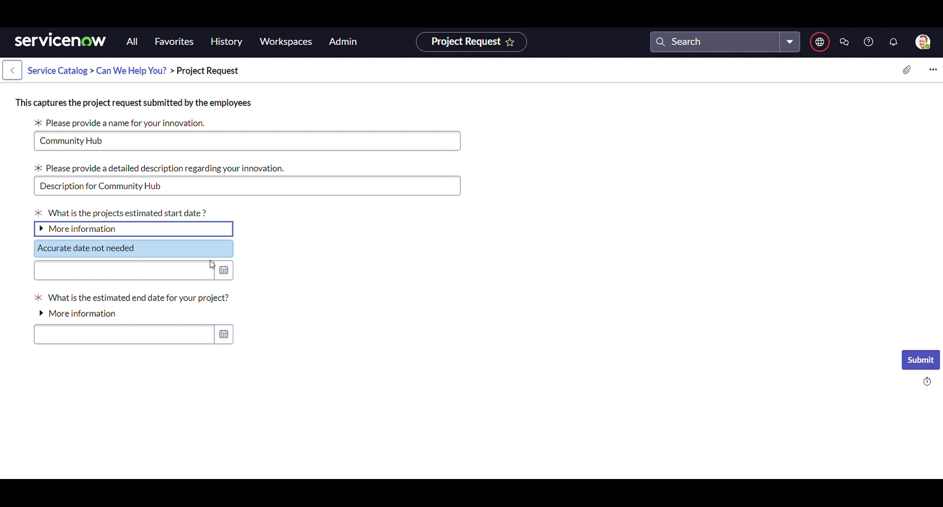
# Set the project's estimated start date to 2024-03-08 and its estimated end date to 2024-03-27.
pyautogui.click(227, 259)
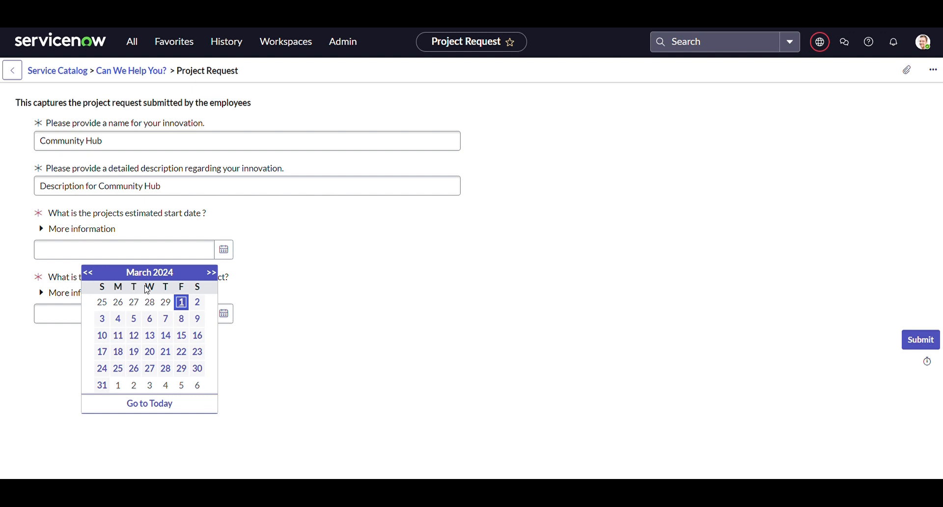
pyautogui.click(183, 321)
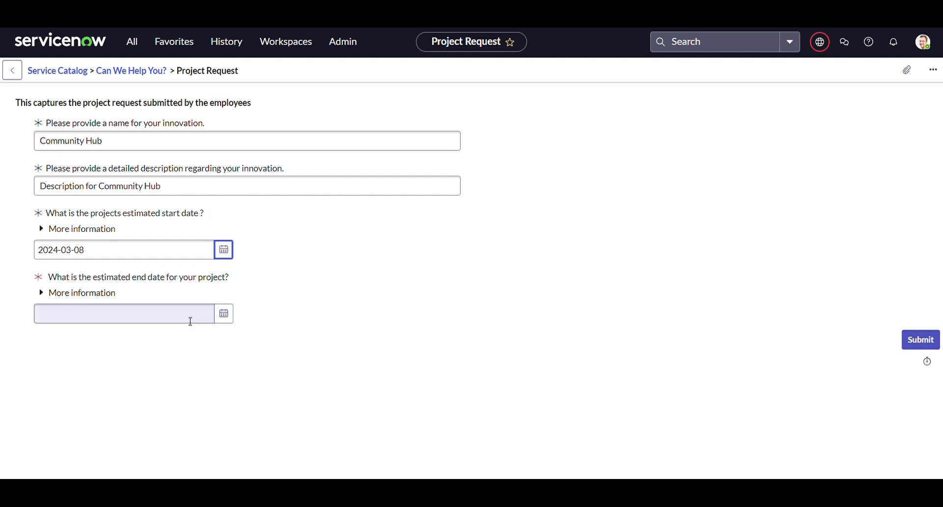
pyautogui.click(232, 324)
pyautogui.click(156, 431)
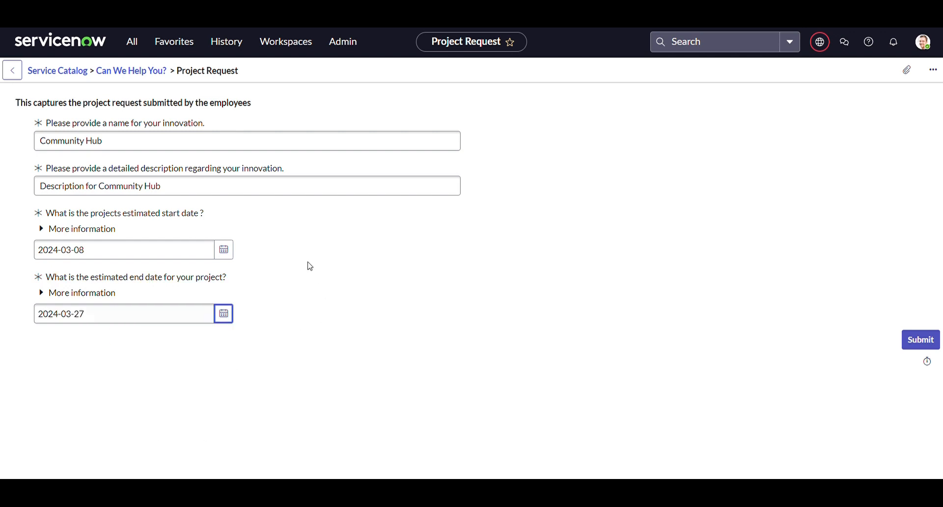
# Submit the project request and refresh the Project Lists record list.
pyautogui.click(922, 346)
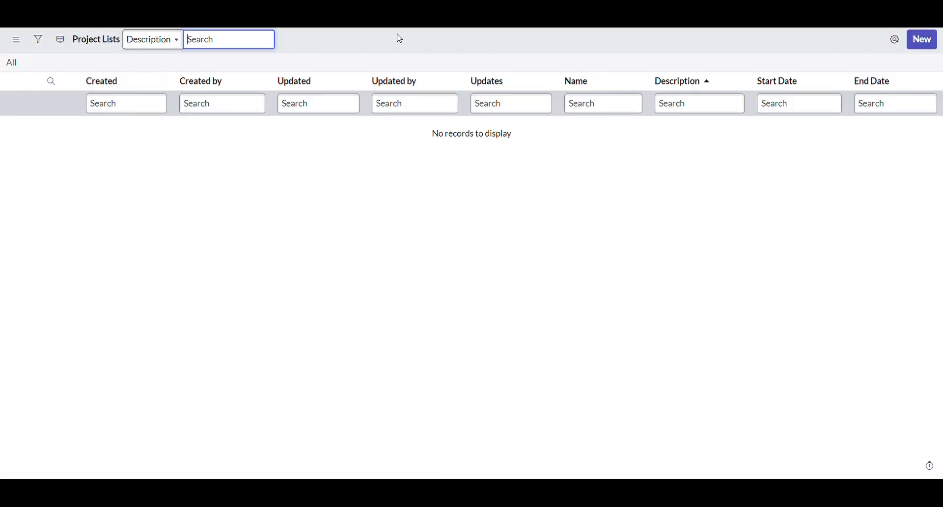
pyautogui.rightClick(397, 34)
pyautogui.moveTo(432, 43)
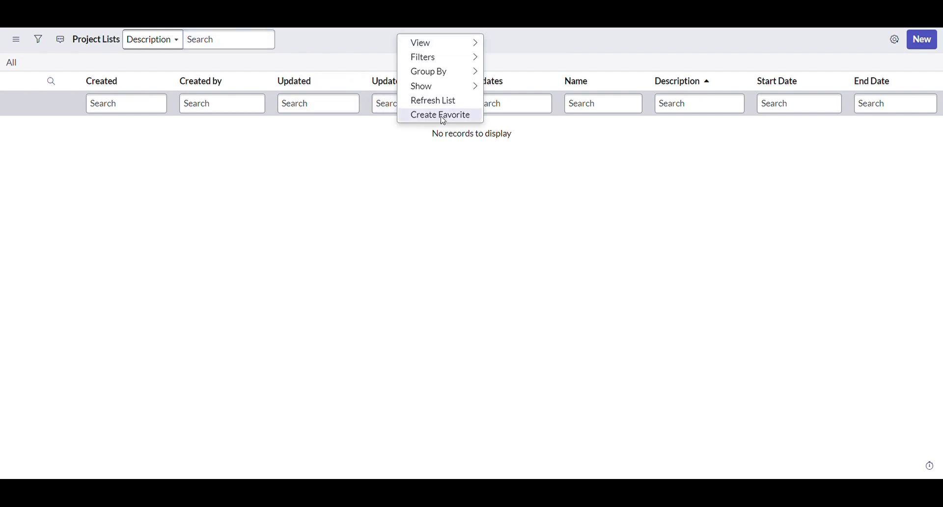
pyautogui.click(449, 102)
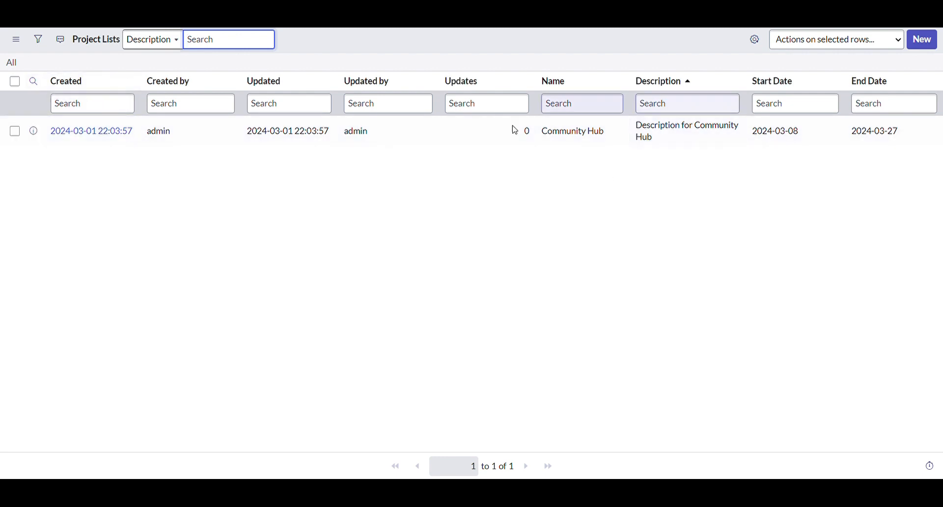
# Check the name, description and creator of the Community Hub entry in the list and open its record.
pyautogui.moveTo(544, 131); pyautogui.dragTo(622, 127)
pyautogui.click(680, 141)
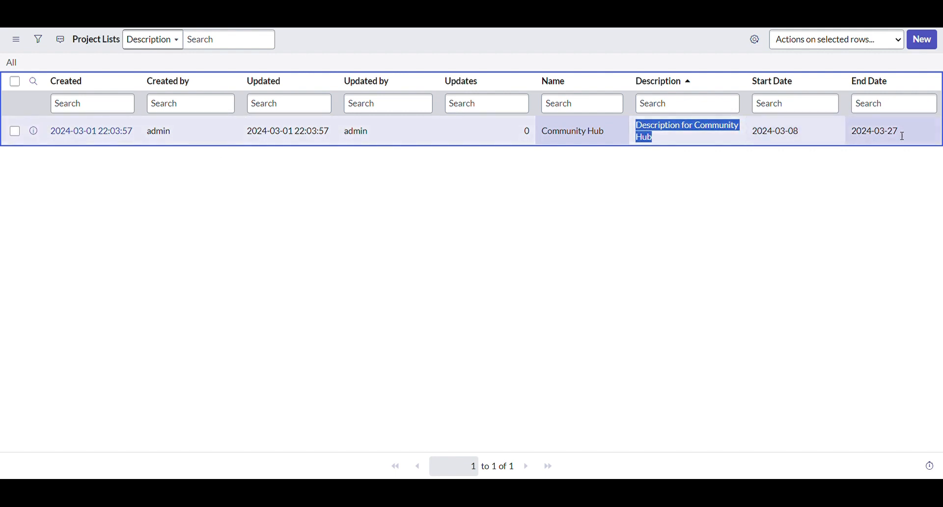
pyautogui.moveTo(175, 137); pyautogui.dragTo(141, 136)
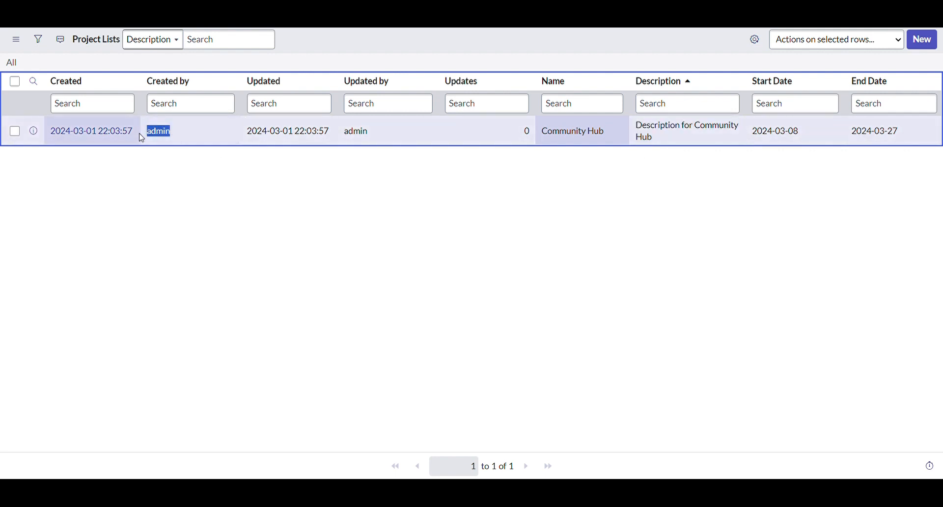
pyautogui.click(99, 129)
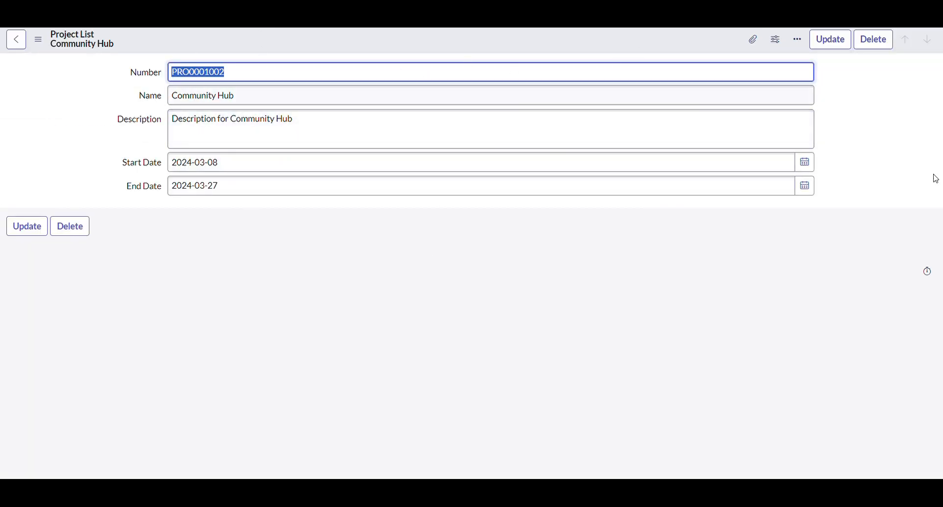
pyautogui.click(878, 190)
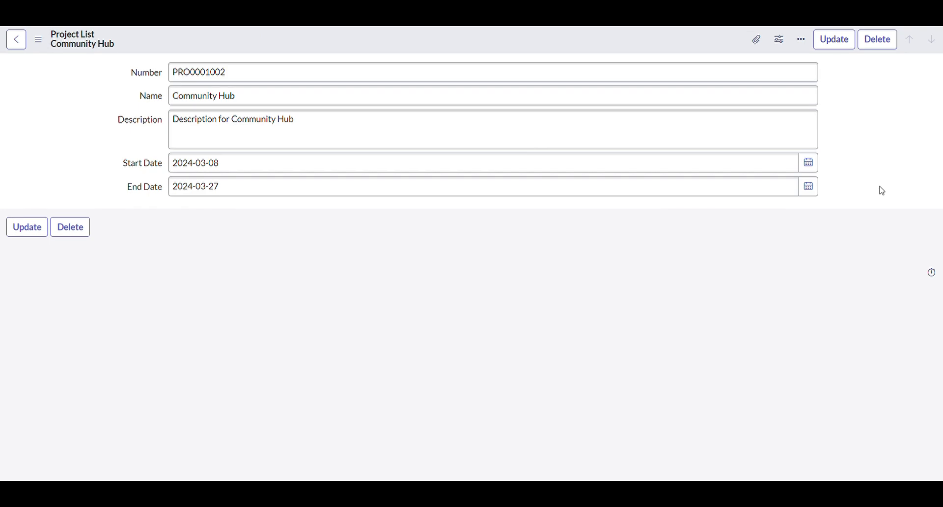